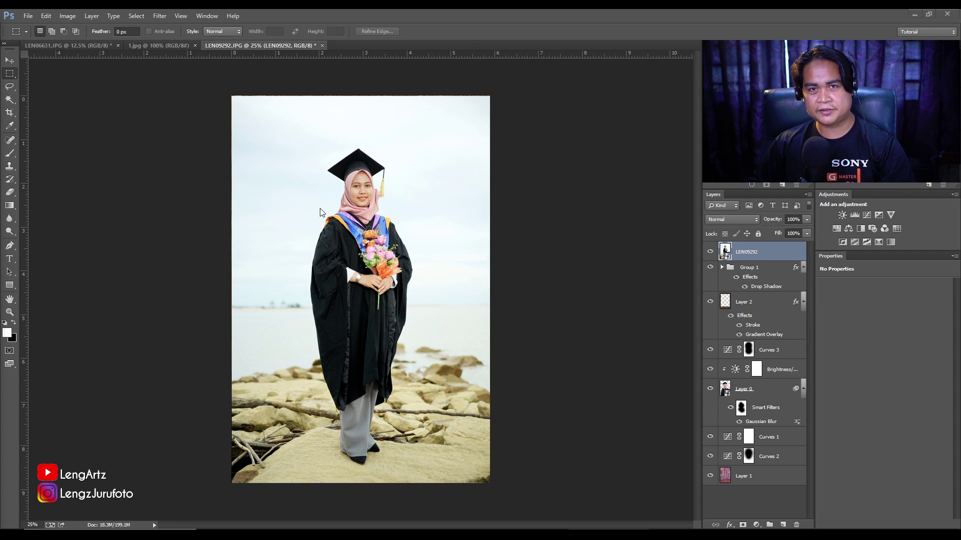
Step: Toggle the LEN09292 layer's visibility to compare before and after, then unlock the Background
click(710, 252)
click(710, 253)
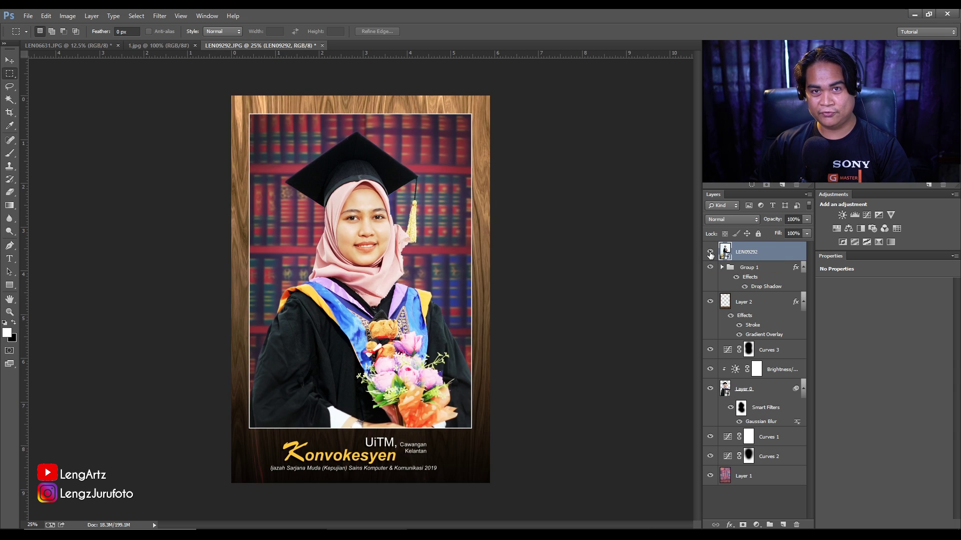
click(710, 253)
click(710, 253)
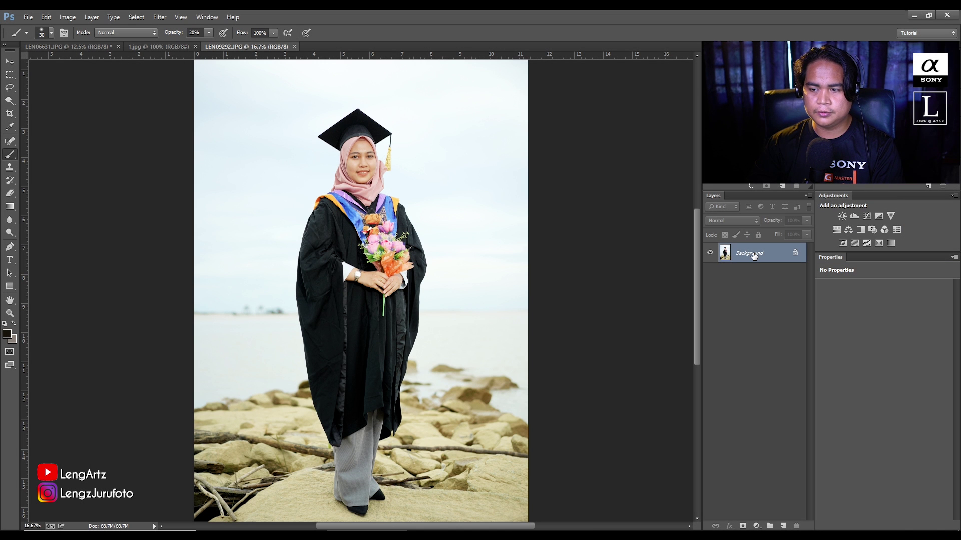
double_click(754, 254)
Step: Confirm converting the locked Background into the editable Layer 0
key(Return)
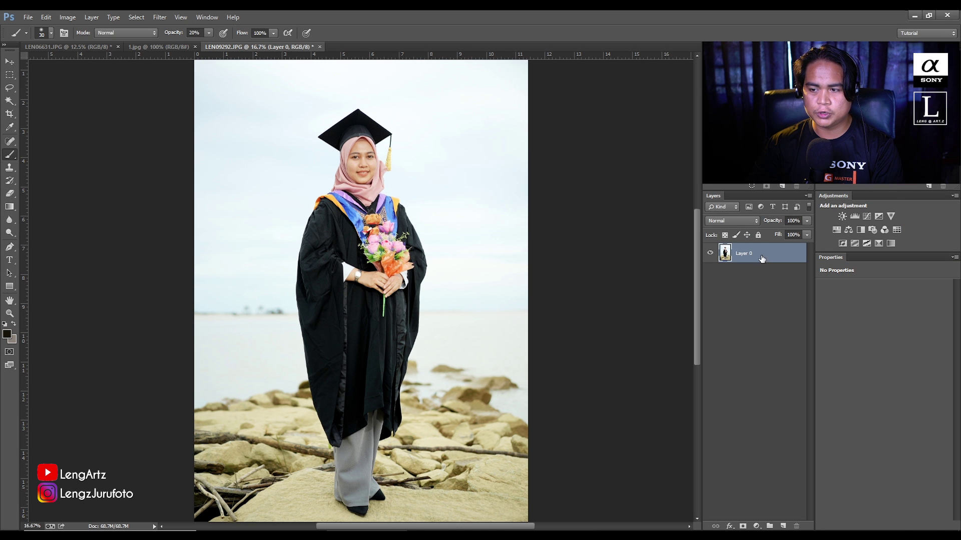
click(760, 318)
click(753, 253)
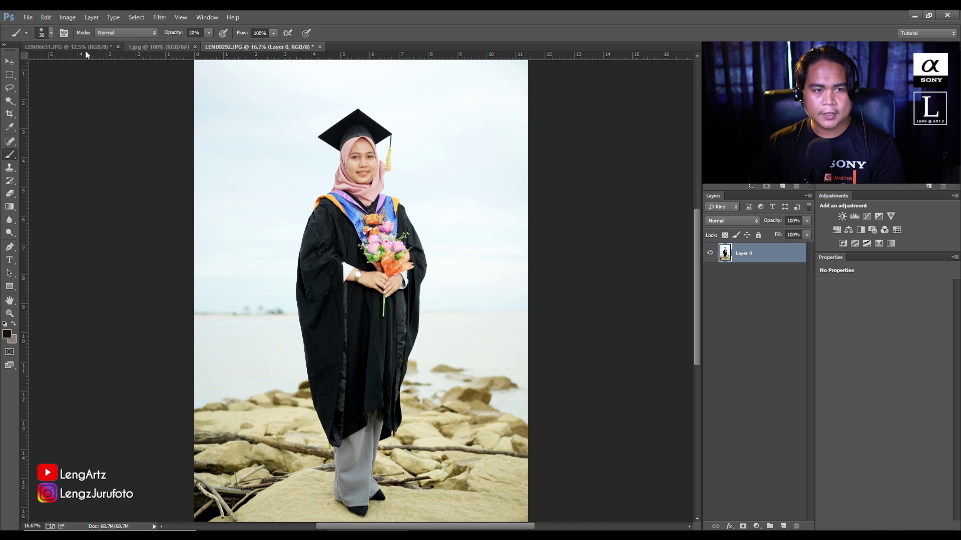
Step: Crop the photo to a 2:3 ratio framing the graduate from cap to mid-robe
click(11, 117)
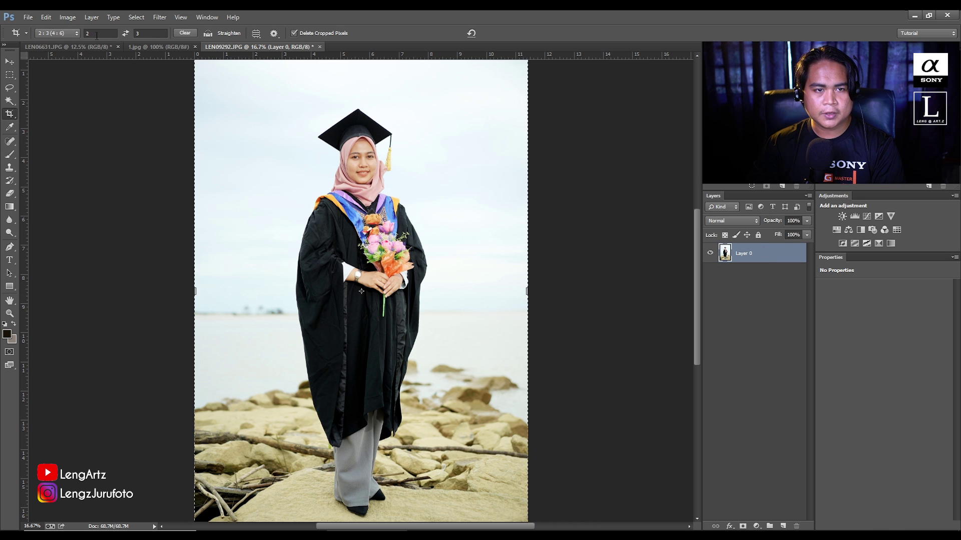
click(56, 33)
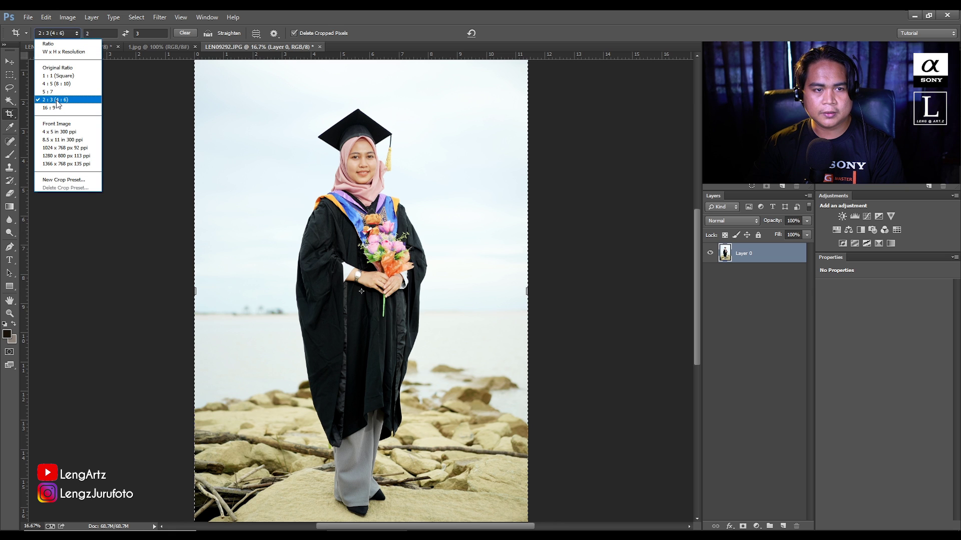
click(68, 103)
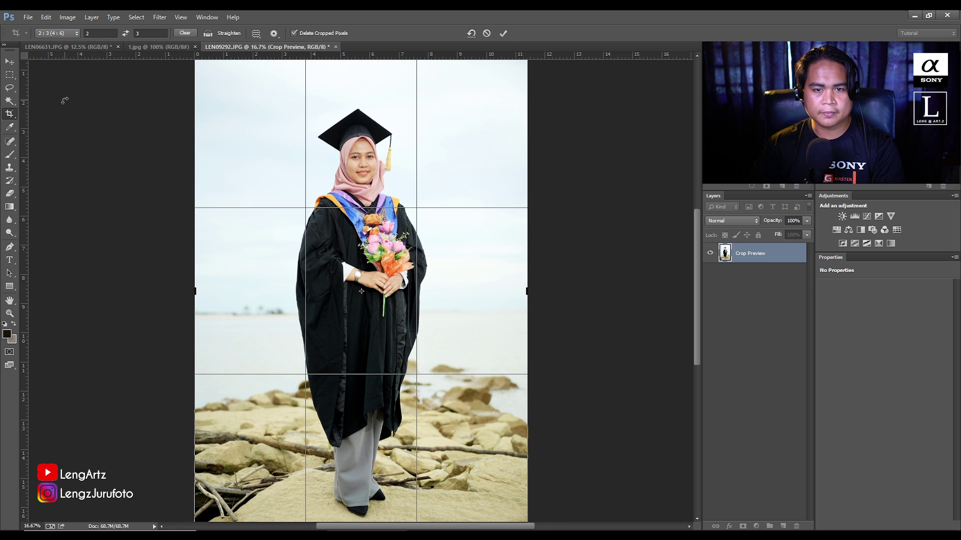
key(ctrl+minus)
drag(485, 478, 399, 393)
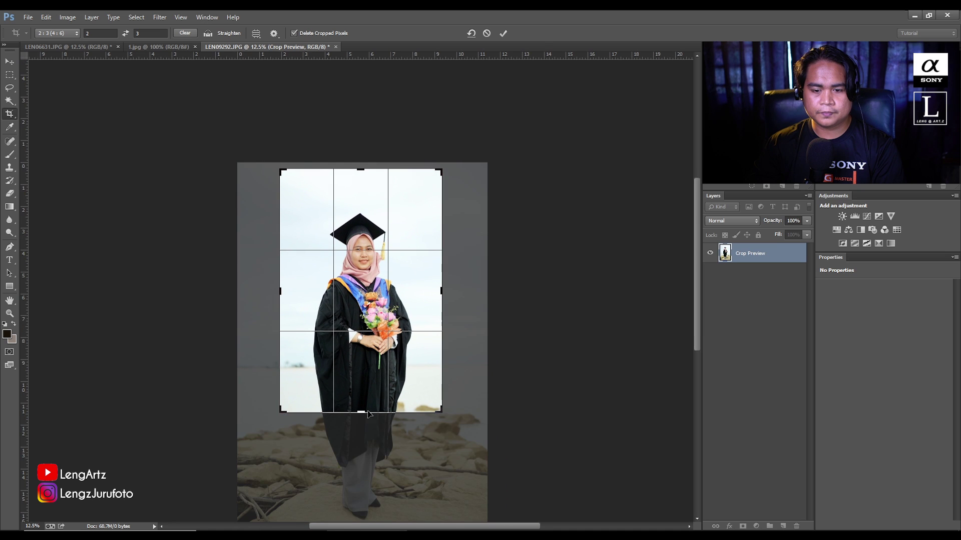
drag(365, 406, 363, 385)
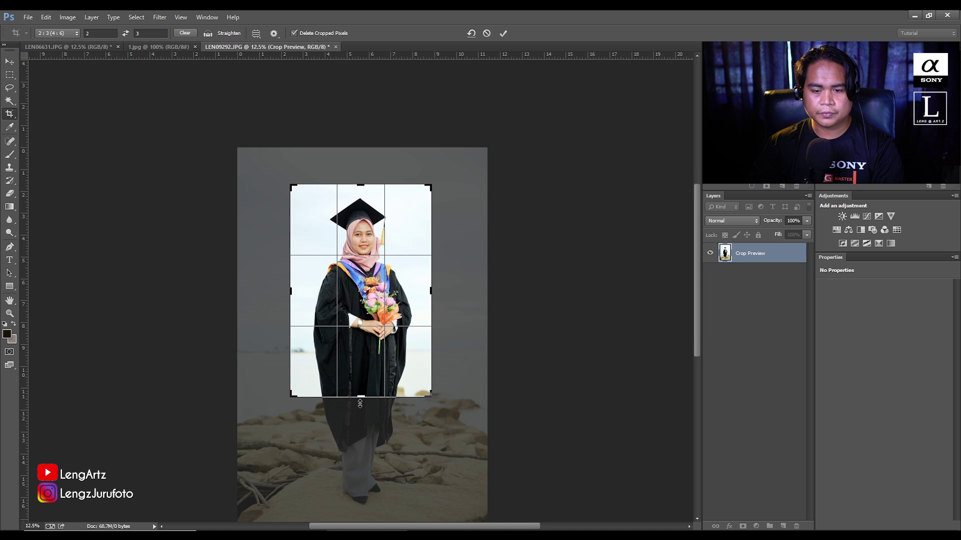
mouse_move(361, 398)
mouse_down()
mouse_move(354, 383)
mouse_move(367, 379)
mouse_up()
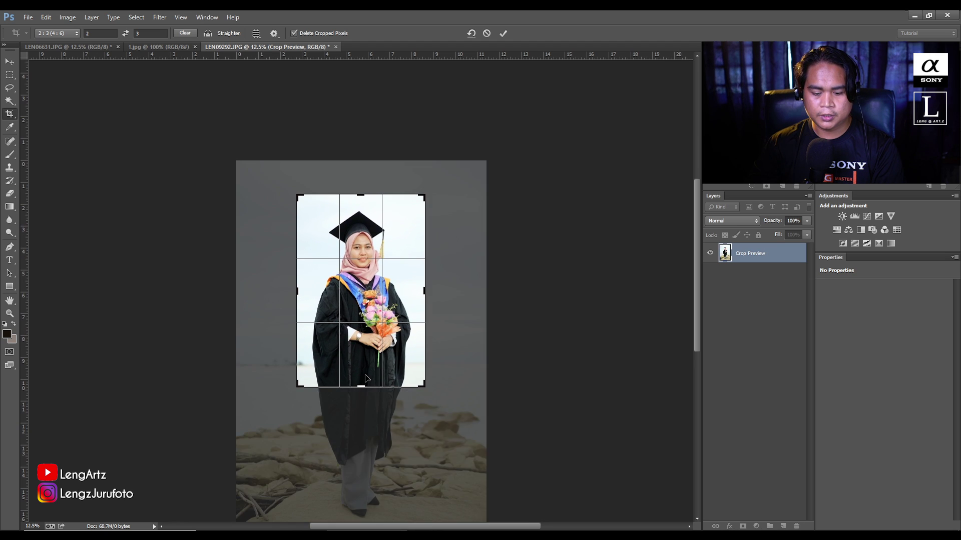
key(Return)
key(ctrl+plus)
key(ctrl+plus)
key(ctrl+plus)
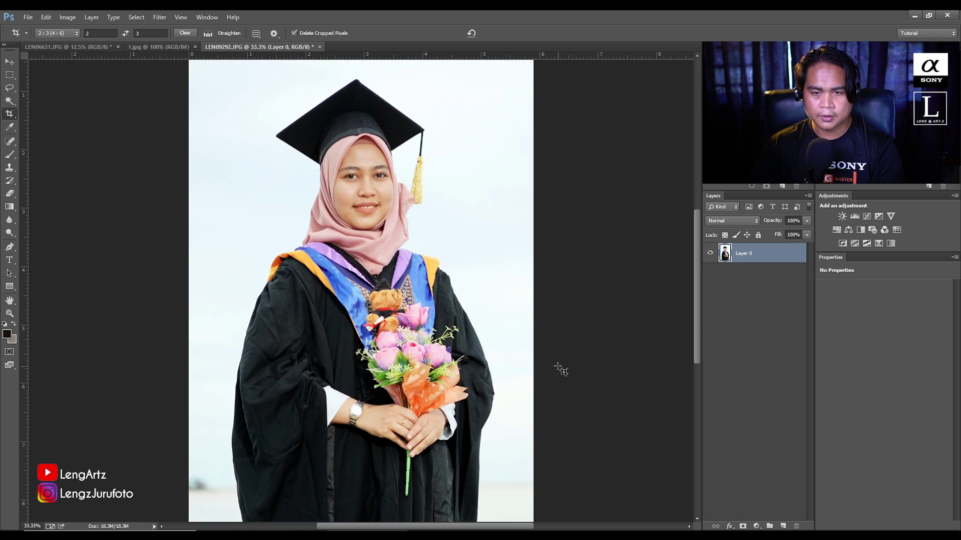
key(ctrl+minus)
Step: Magic-wand and delete the white sky and the leftover patch beside the cap
click(14, 103)
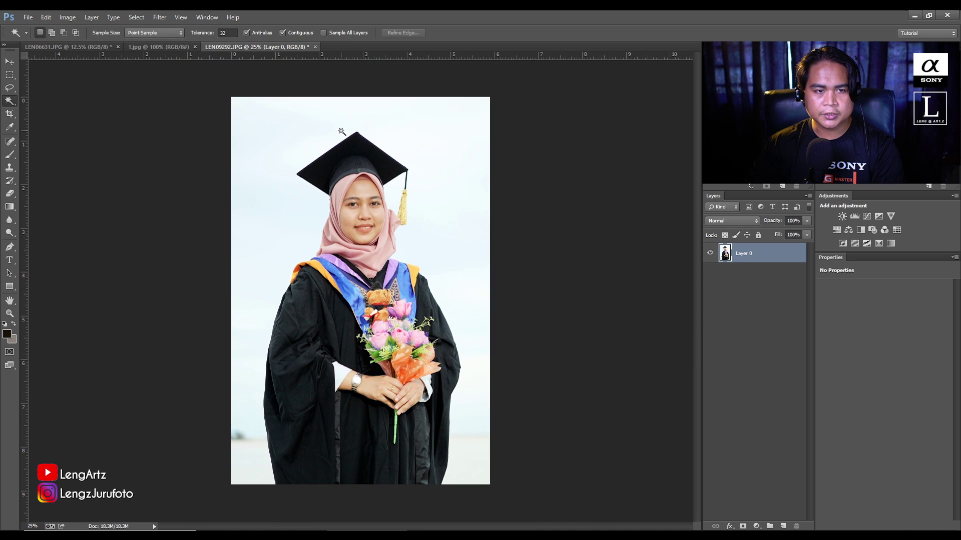
click(289, 129)
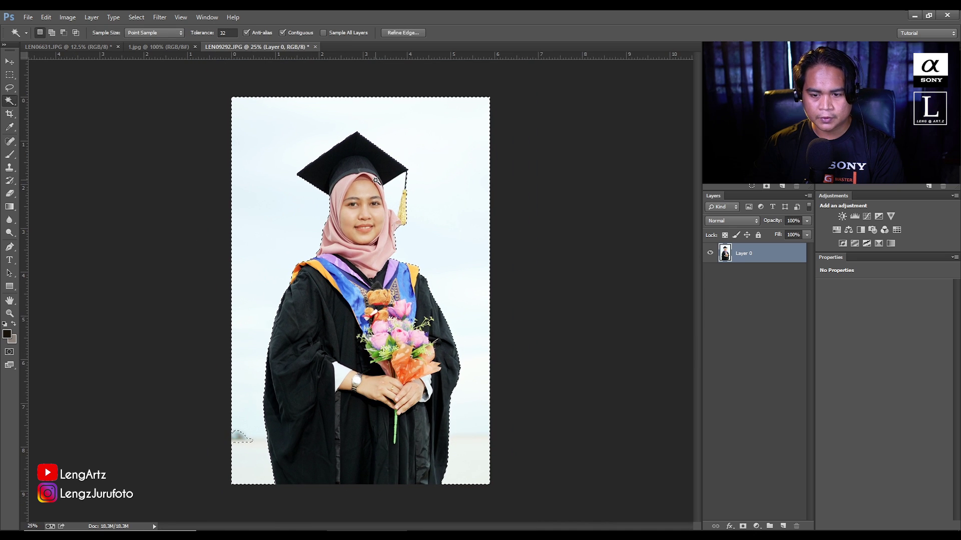
key(Delete)
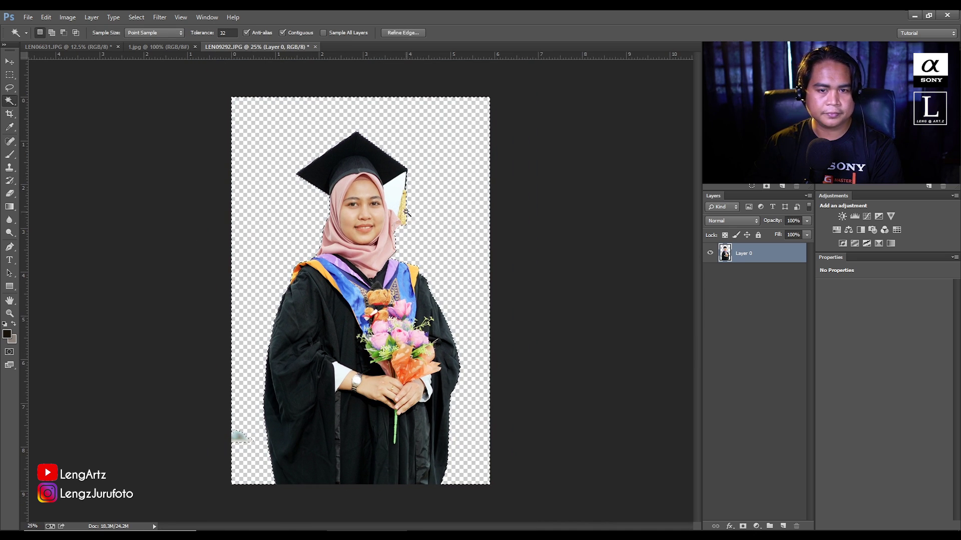
click(396, 197)
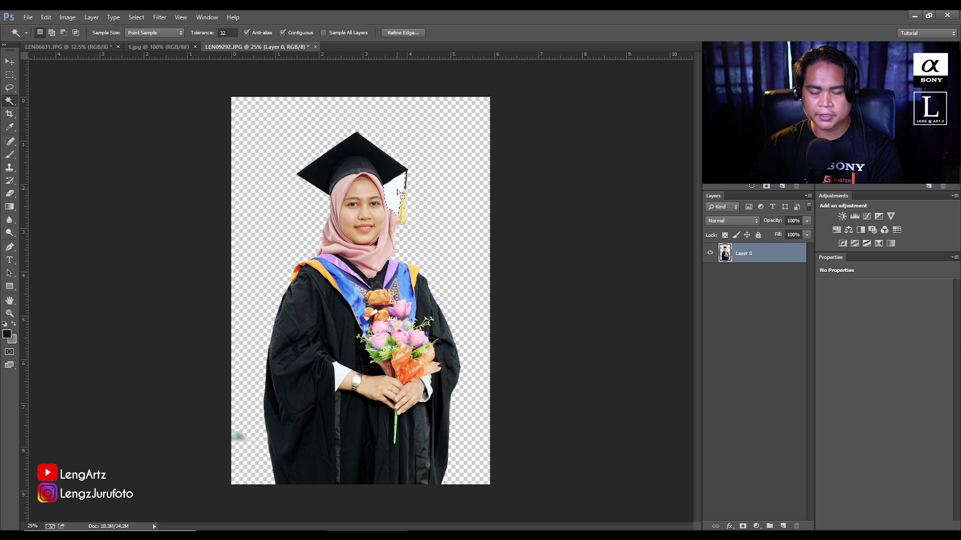
key(Delete)
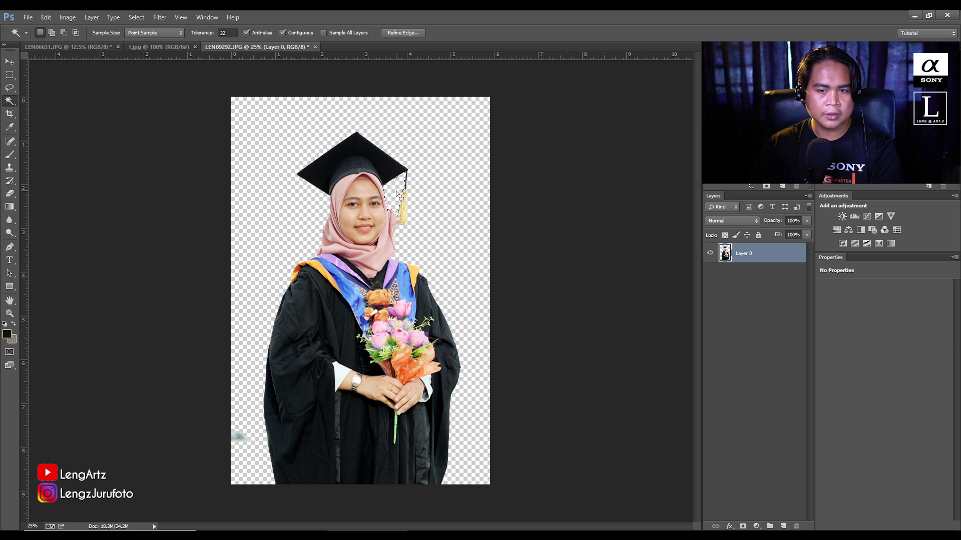
key(ctrl+d)
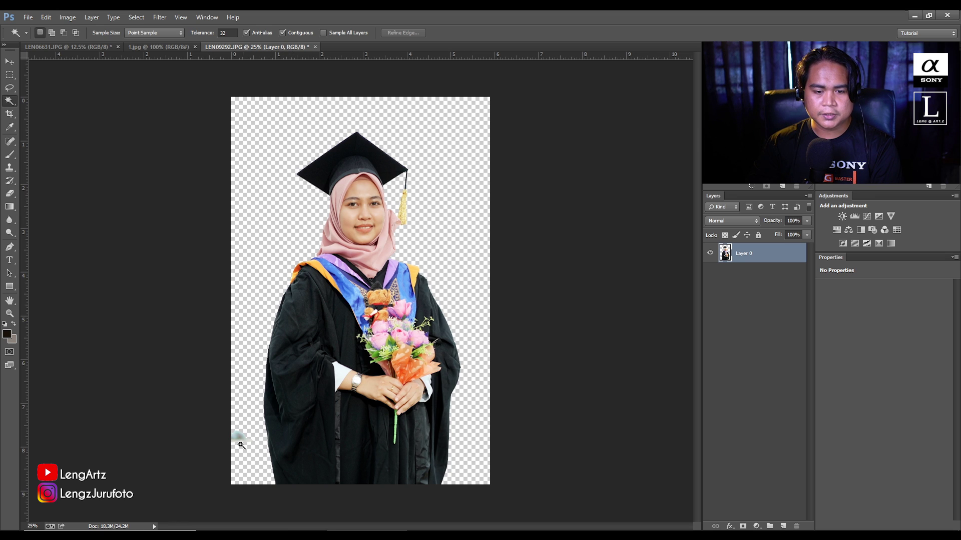
Step: Set up a smaller Eraser brush and bring up the bookshelf photo LEN06631.JPG
click(10, 194)
key(bracketleft)
key(bracketleft)
key(bracketleft)
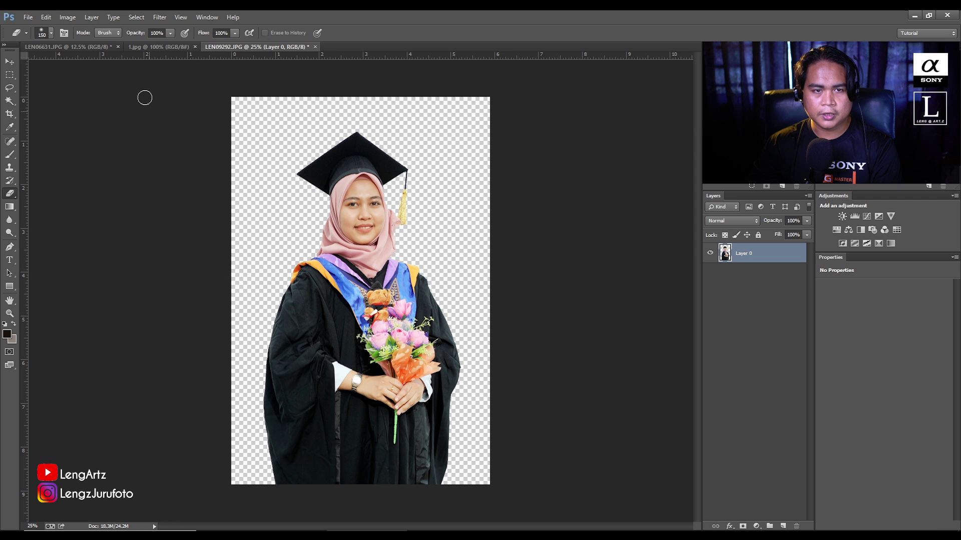
click(139, 46)
click(89, 46)
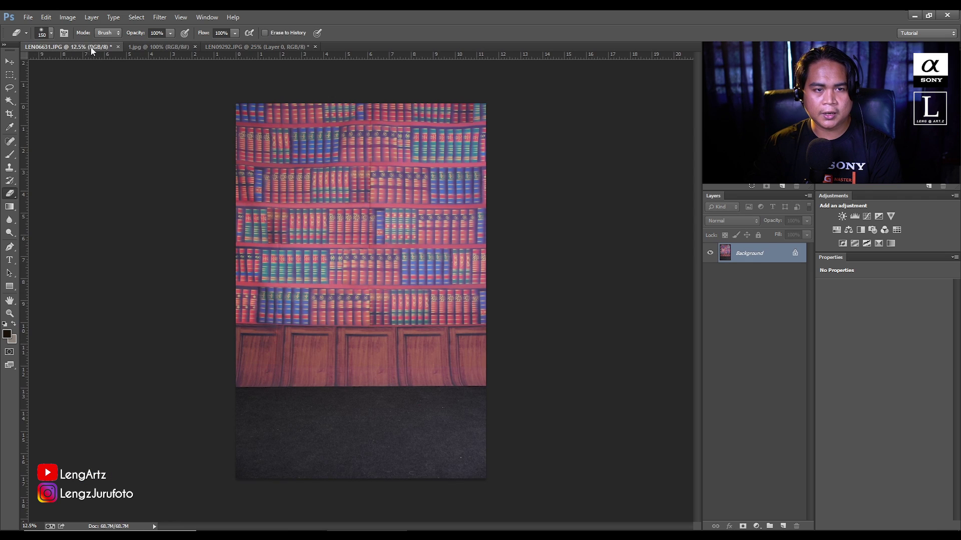
Step: Copy the bookshelf photo into the portrait as Layer 1 beneath the graduate's Layer 0
key(v)
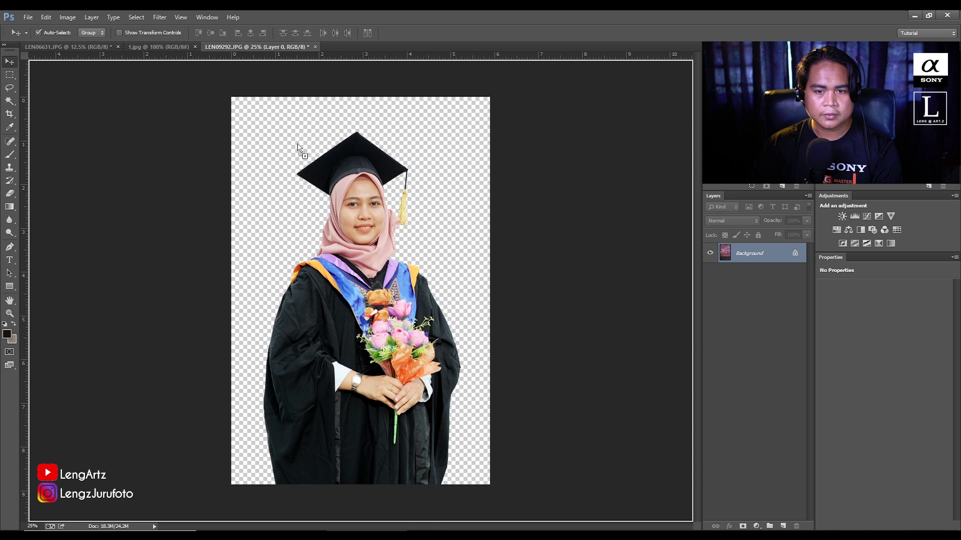
mouse_move(248, 49)
mouse_down()
mouse_move(291, 166)
mouse_move(324, 178)
mouse_up()
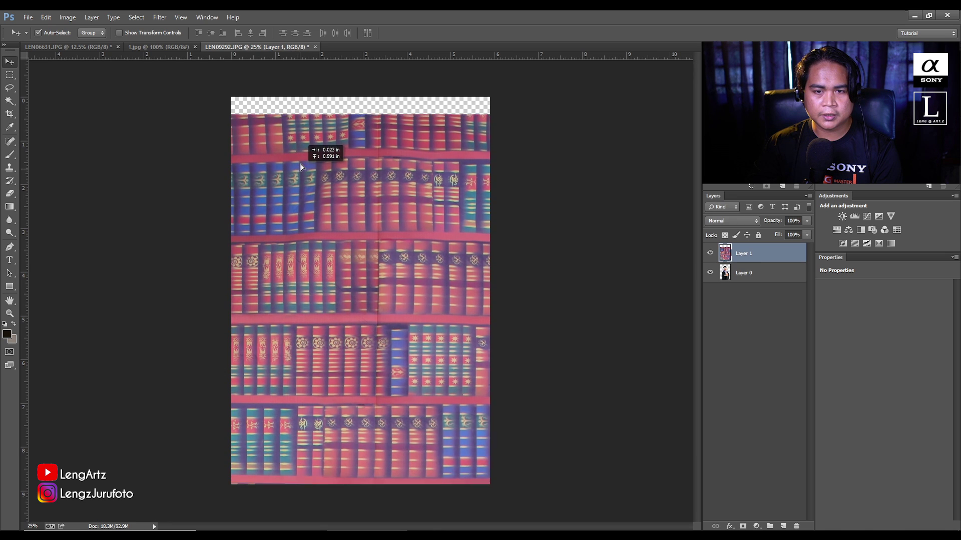
drag(751, 257, 770, 326)
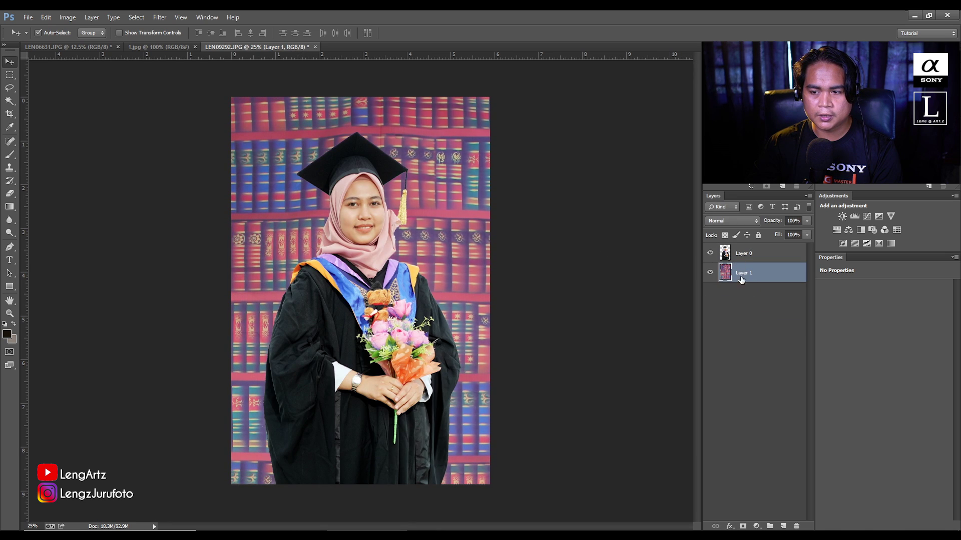
key(ctrl+minus)
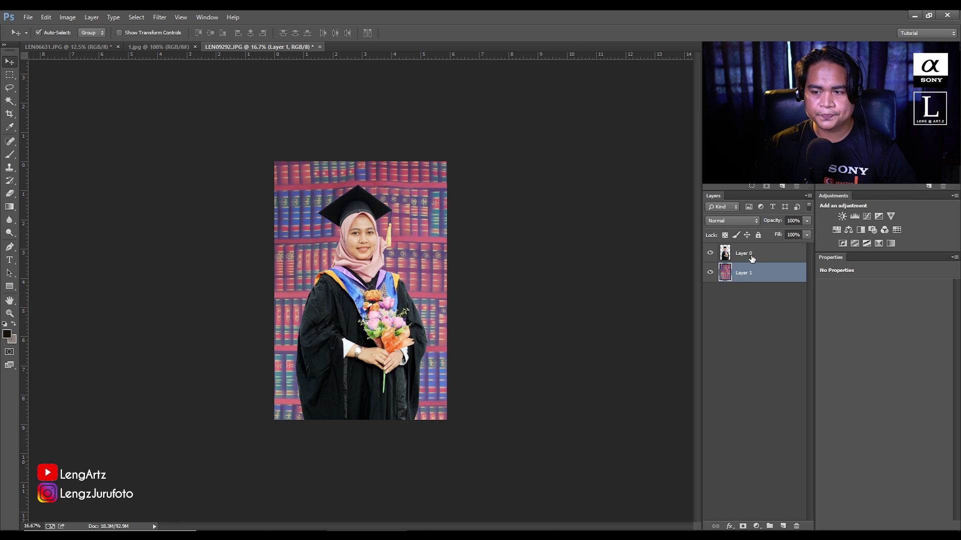
Step: Scale and position the bookshelf layer so it fills the whole portrait
key(ctrl+t)
drag(362, 319, 346, 237)
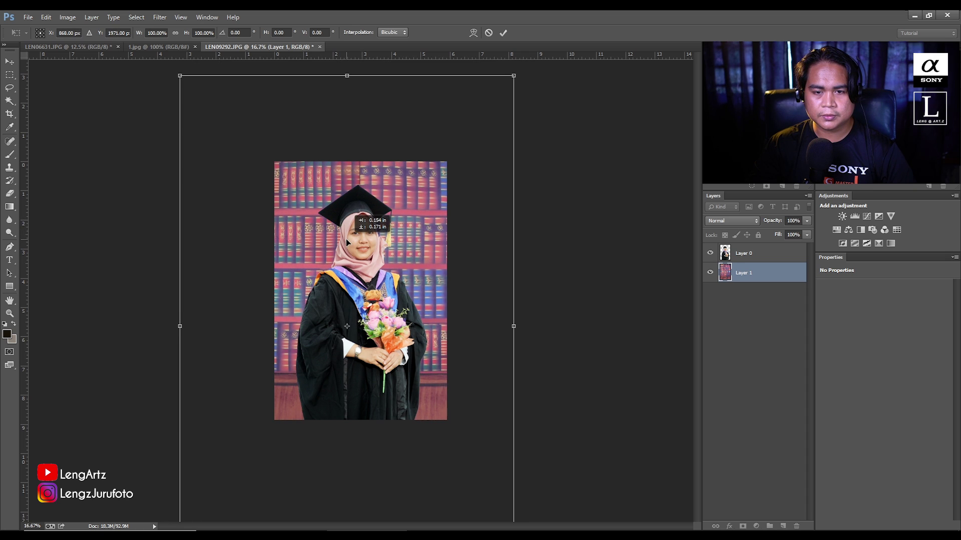
drag(346, 238, 346, 239)
drag(513, 326, 525, 326)
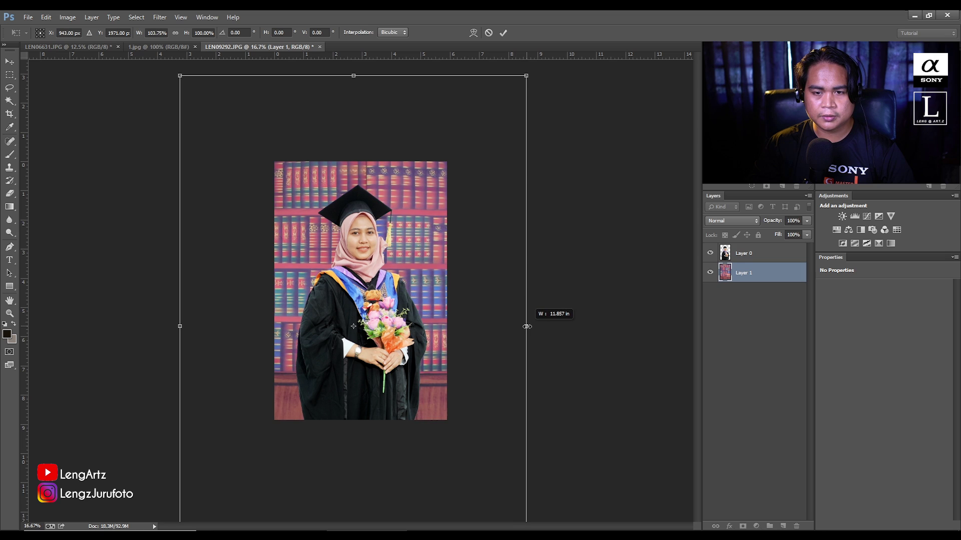
drag(442, 327, 440, 326)
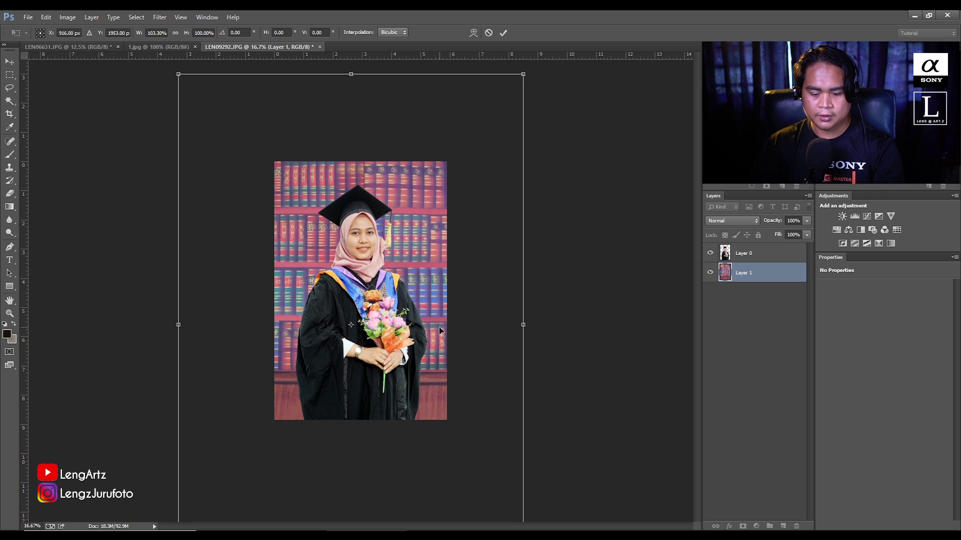
key(Return)
key(ctrl+plus)
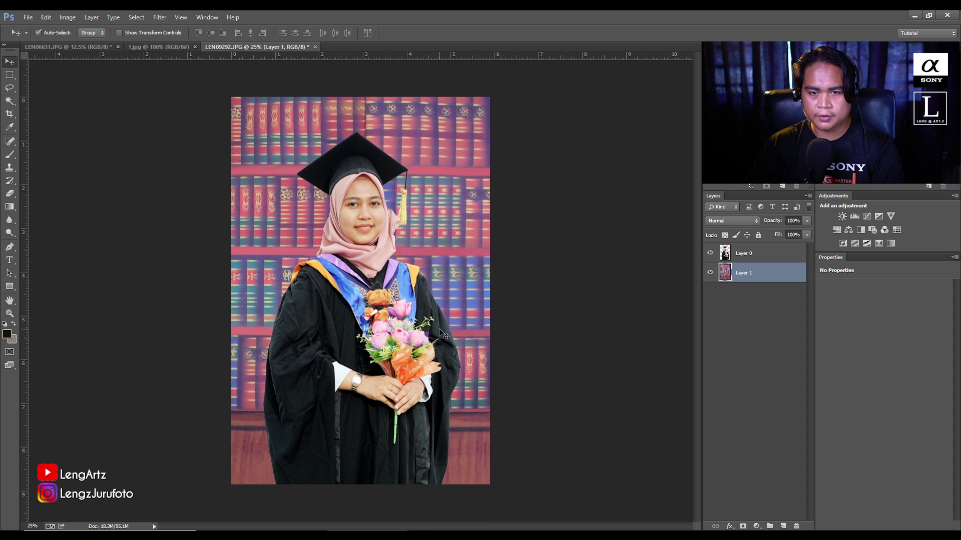
click(151, 48)
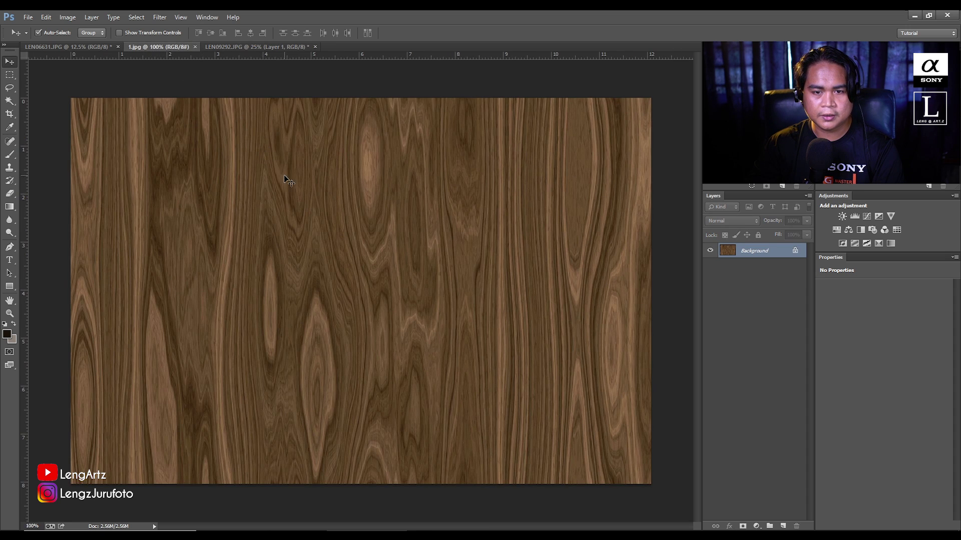
Step: Bring the wood texture into the graduation photo as Layer 2 at the top
mouse_move(278, 152)
mouse_down()
mouse_move(265, 52)
mouse_move(306, 152)
mouse_up()
drag(349, 224, 381, 251)
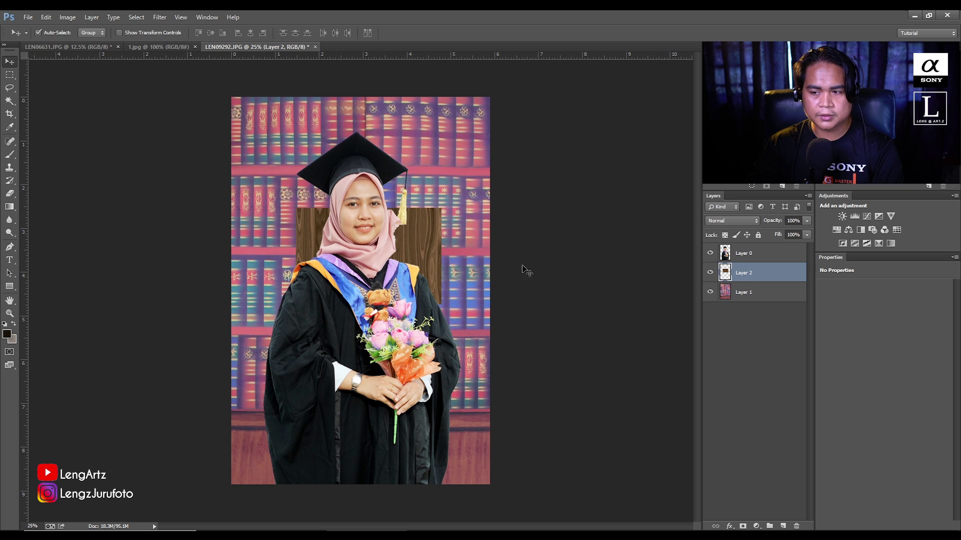
drag(746, 273, 748, 250)
key(ctrl+minus)
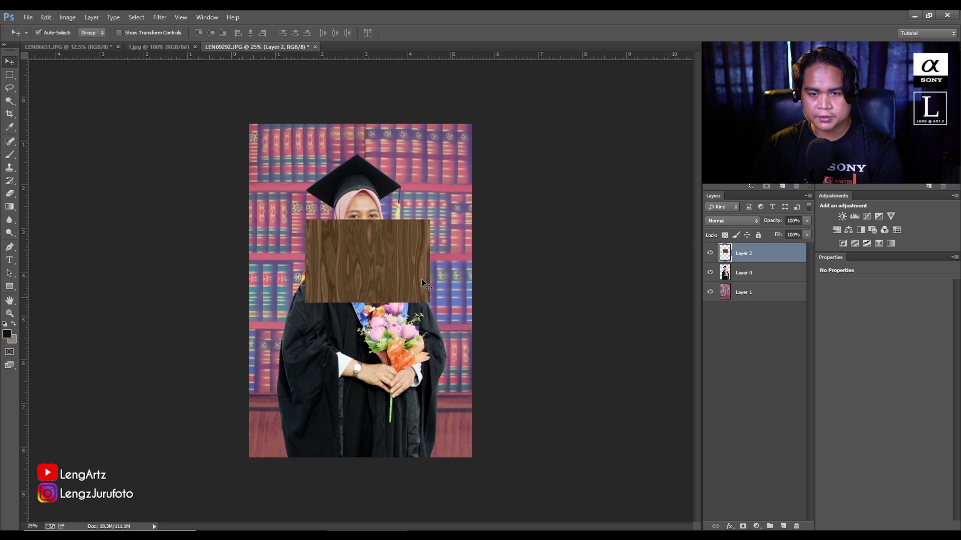
Step: Move and scale the wood layer to cover the entire canvas
key(ctrl+minus)
mouse_move(388, 273)
mouse_down()
mouse_move(345, 199)
mouse_move(610, 489)
mouse_up()
key(ctrl+t)
mouse_move(539, 329)
mouse_down()
mouse_move(390, 314)
mouse_move(470, 322)
mouse_up()
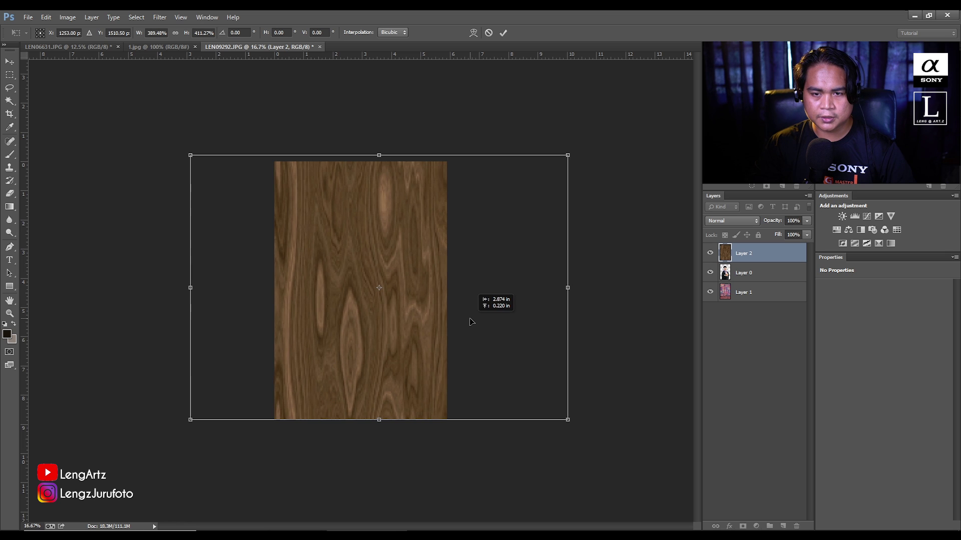
key(Return)
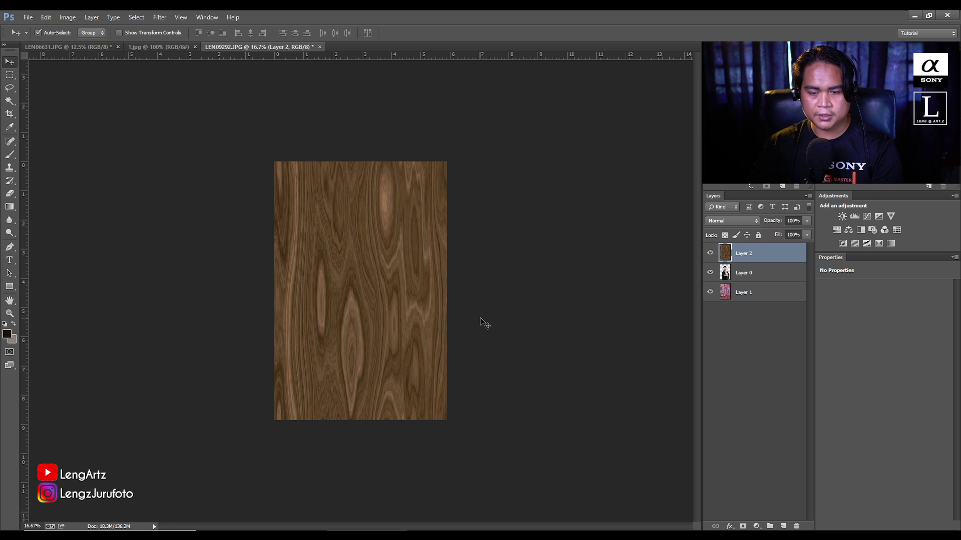
key(ctrl+plus)
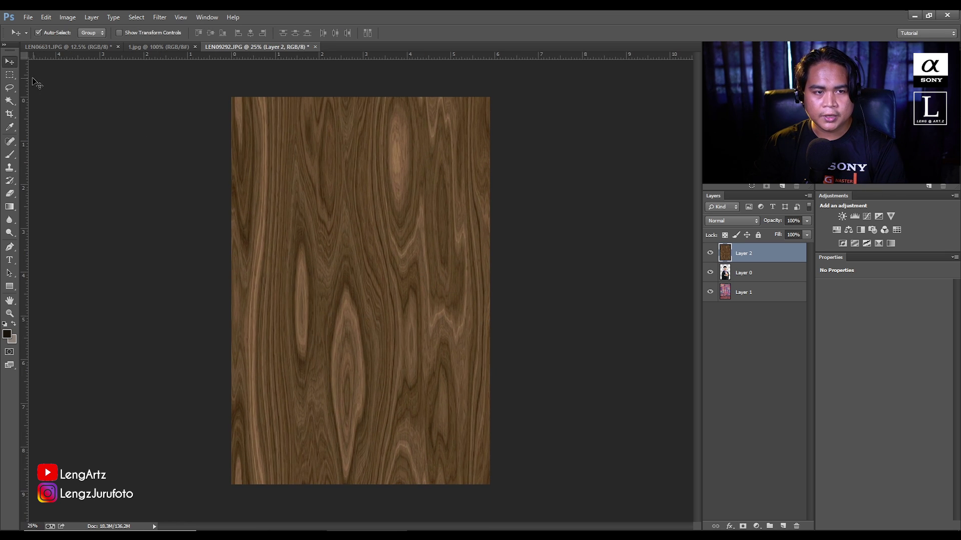
Step: Pick the Rectangular Marquee tool and adjust its feather setting
key(m)
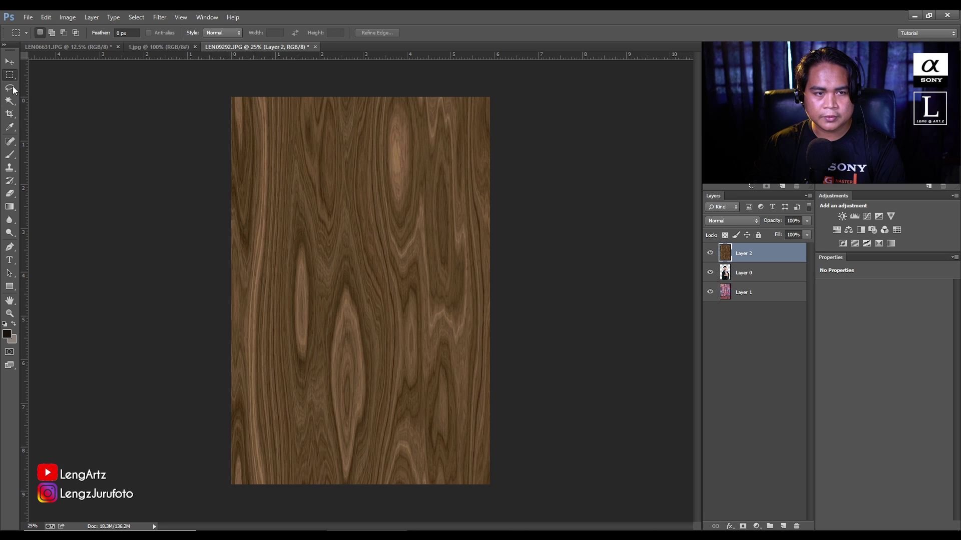
right_click(10, 76)
click(57, 78)
click(134, 33)
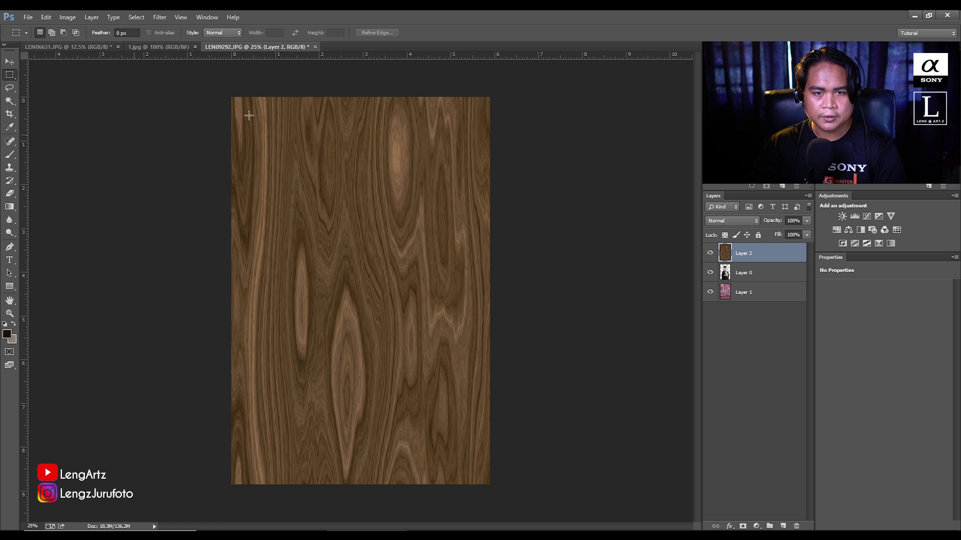
Step: Delete a rectangular window from the wood layer, leaving a wider bottom border
drag(248, 115, 470, 429)
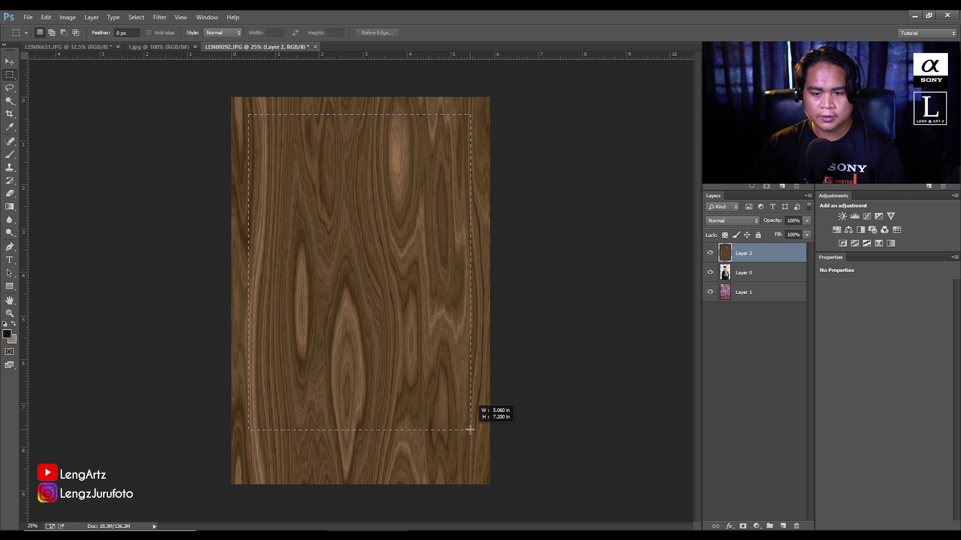
drag(470, 430, 471, 430)
key(Delete)
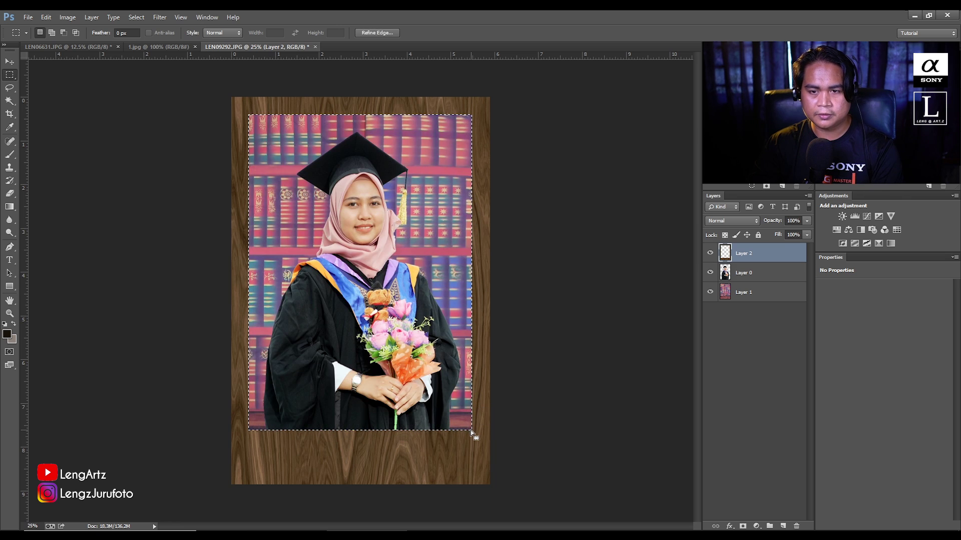
key(ctrl+d)
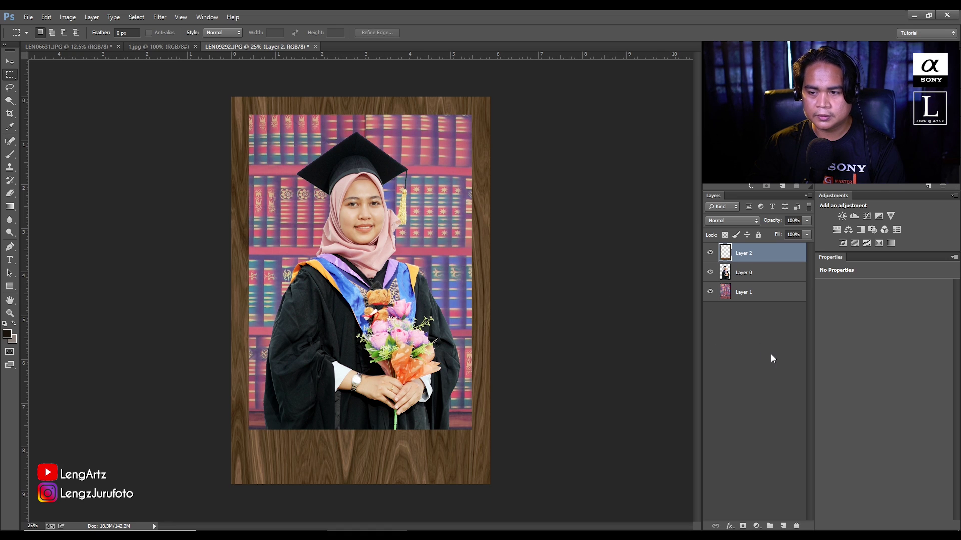
click(766, 348)
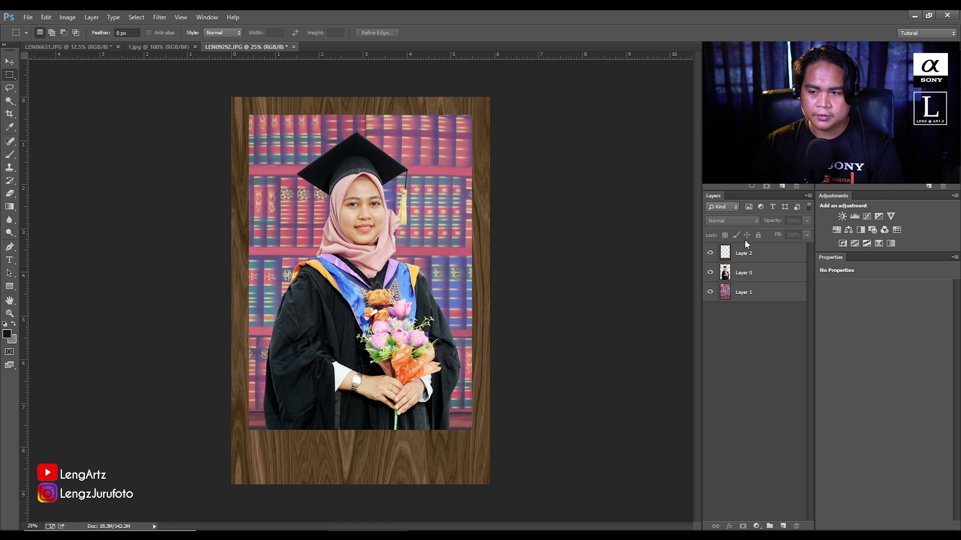
click(748, 254)
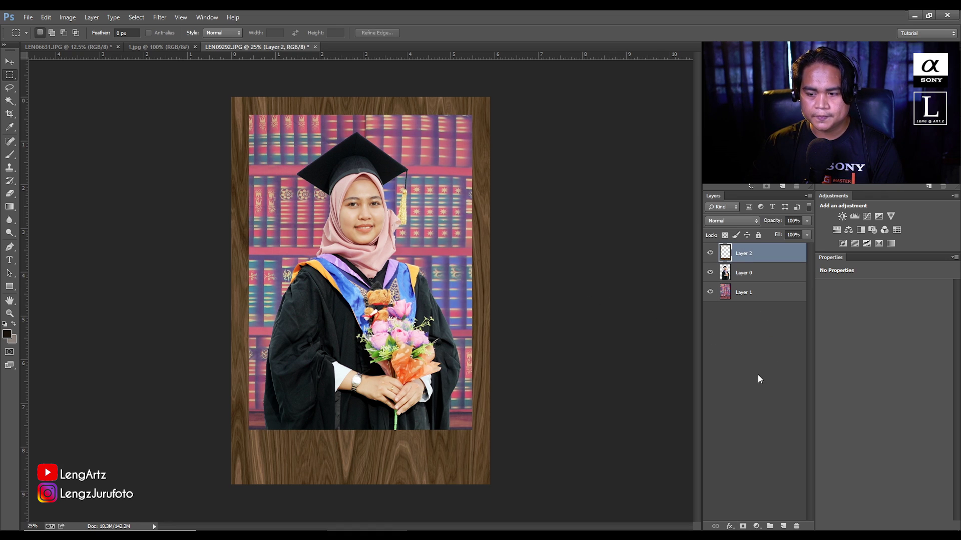
Step: Add a Stroke layer effect to the wood frame layer
click(729, 527)
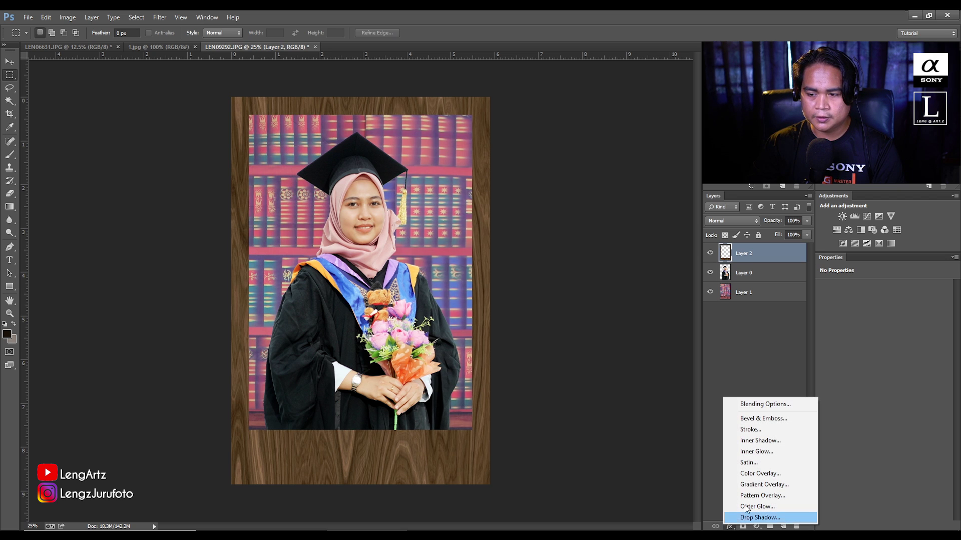
click(756, 430)
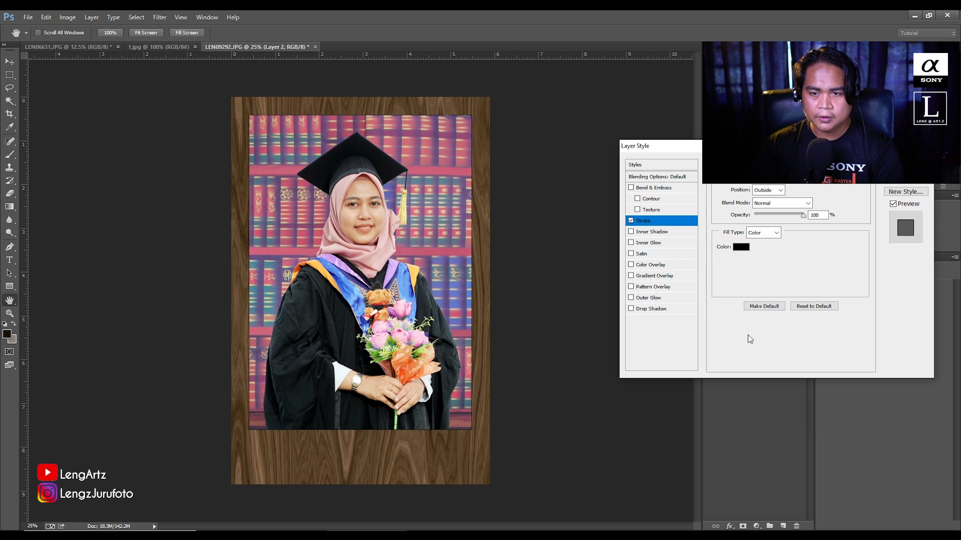
click(741, 247)
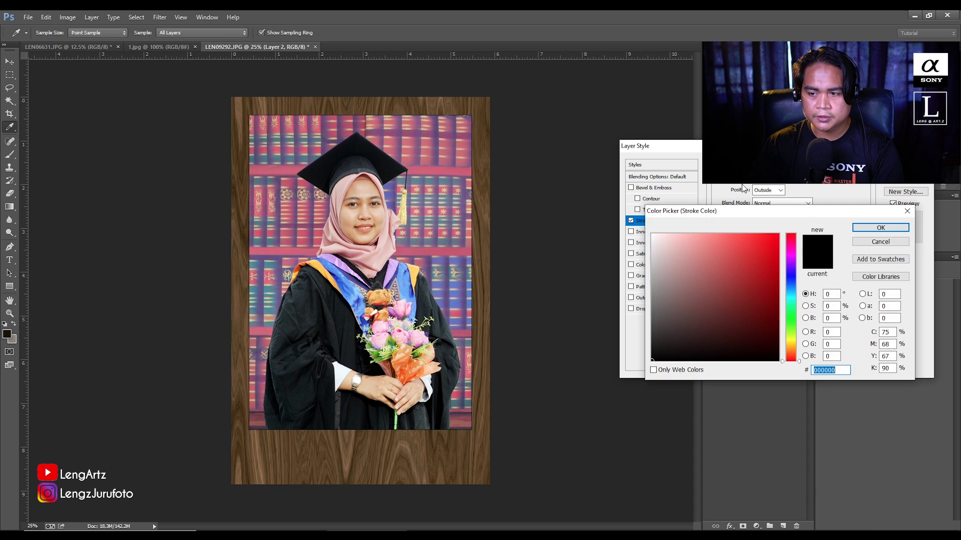
click(874, 243)
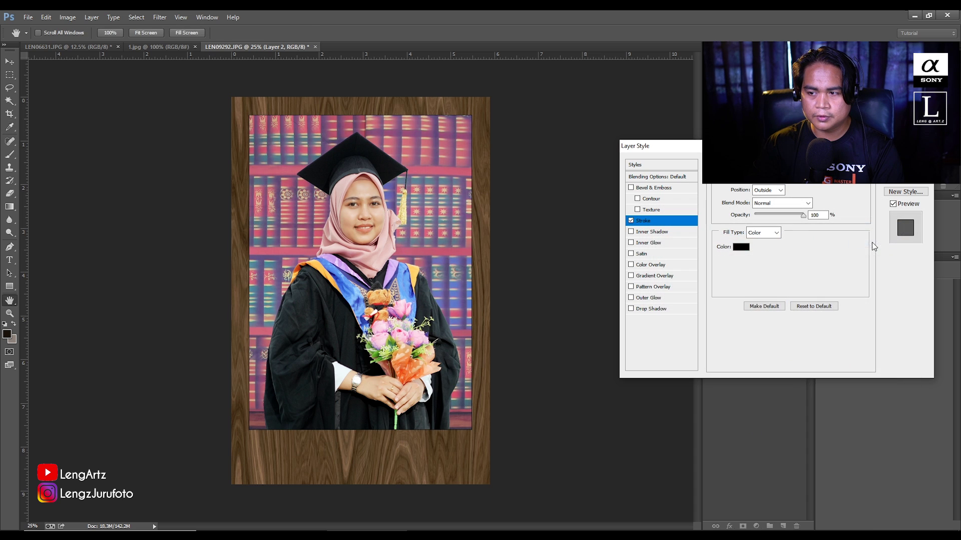
drag(789, 152, 620, 203)
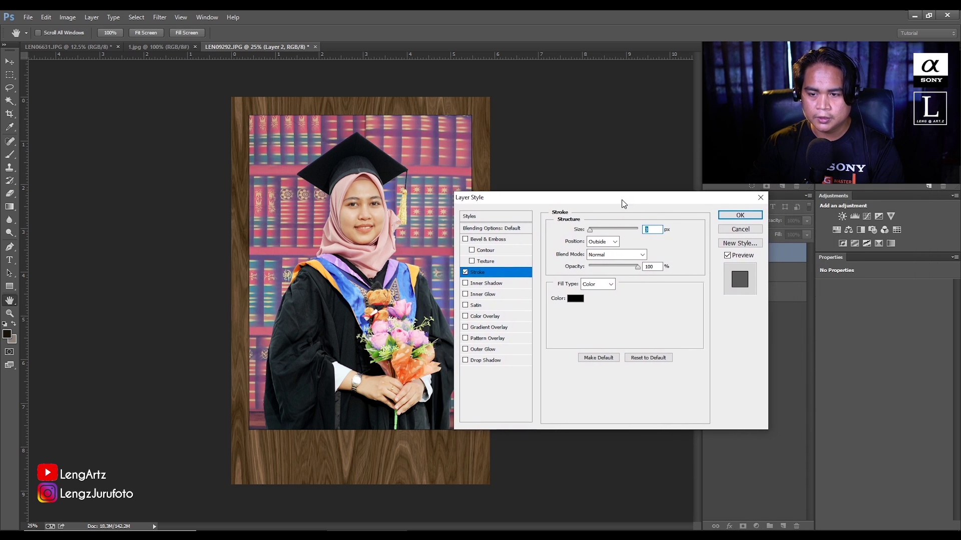
Step: Make the frame's stroke white at 6 px and apply it
click(571, 299)
click(652, 235)
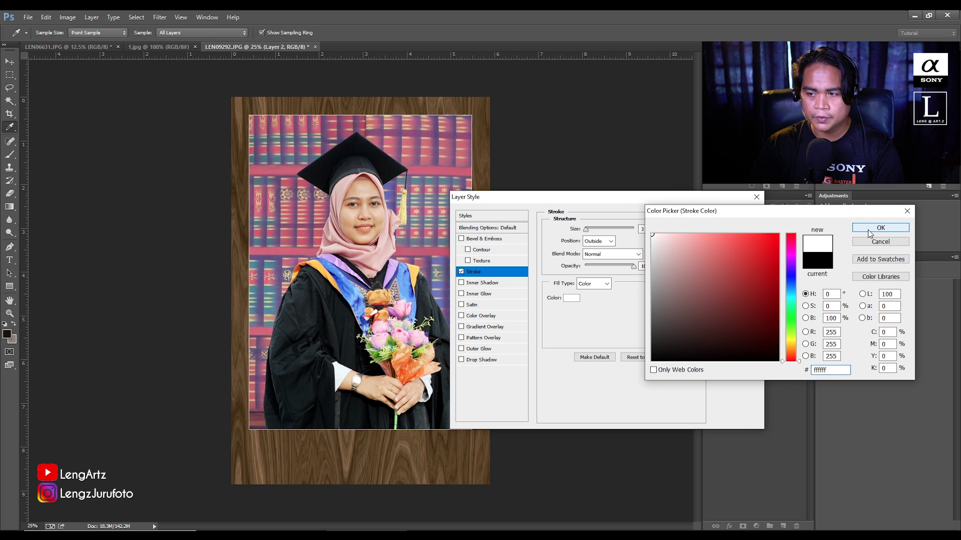
click(868, 230)
text(5)
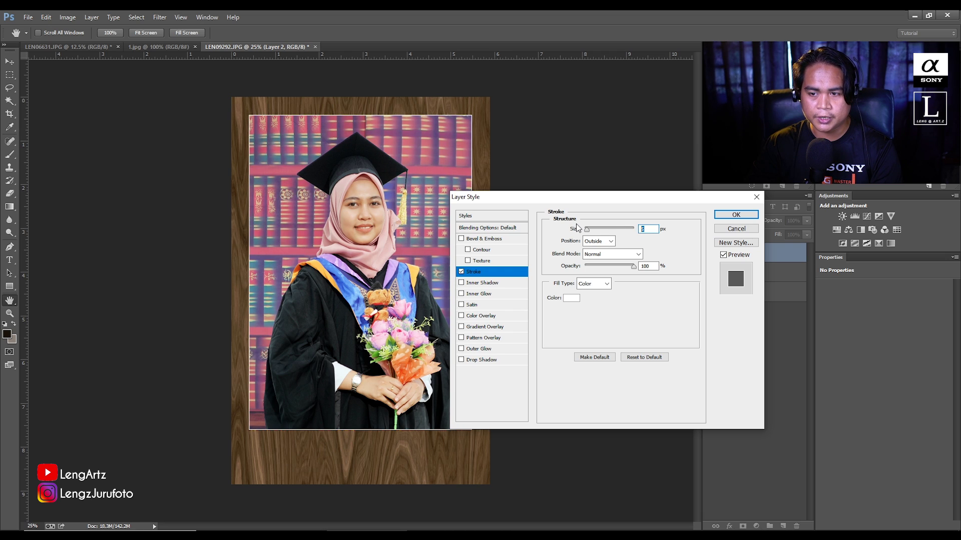
text(6)
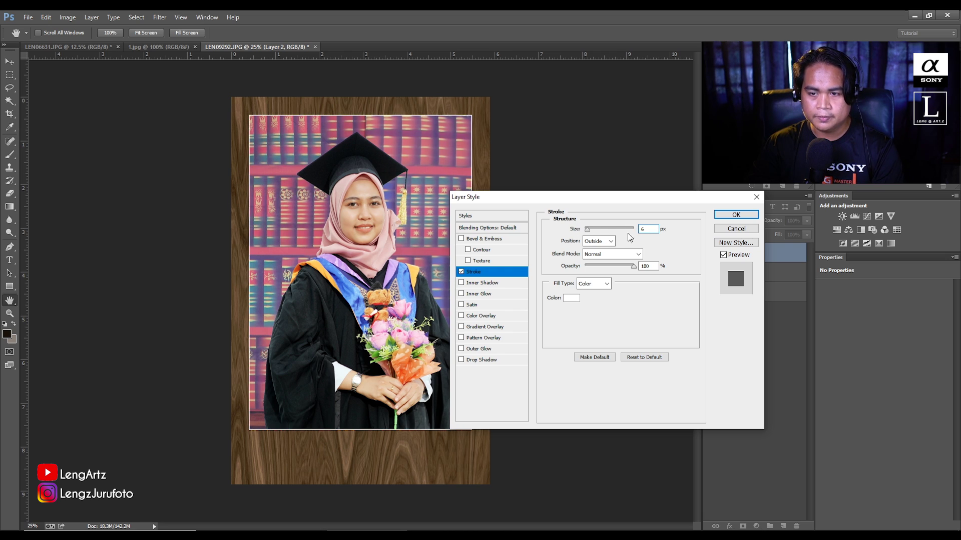
click(736, 215)
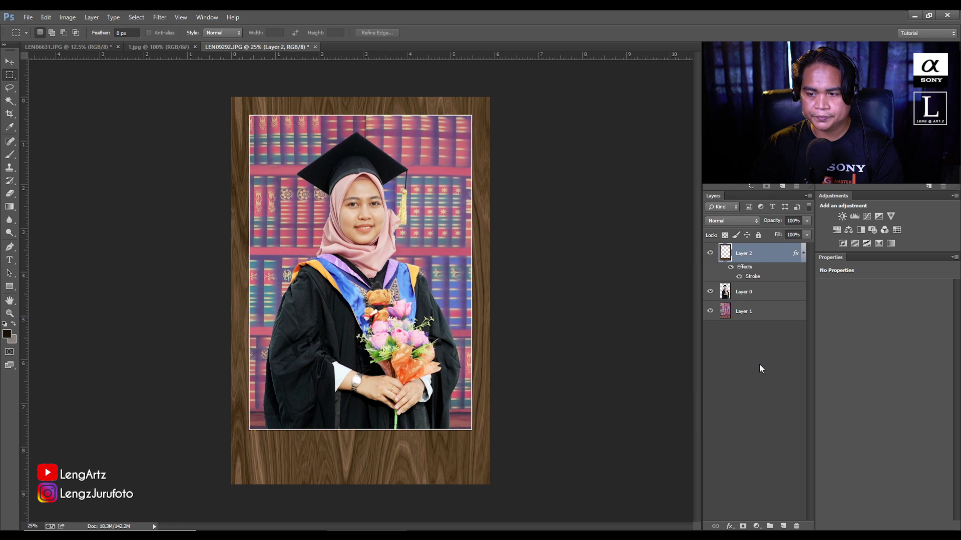
click(759, 364)
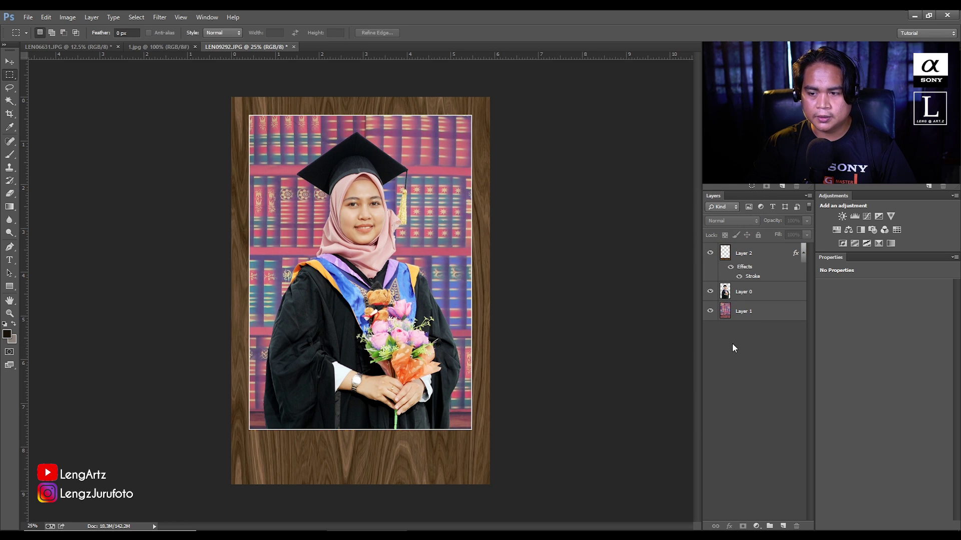
click(745, 313)
Step: Apply a Gaussian Blur of about 9.6 radius to the bookshelf Layer 1
click(711, 310)
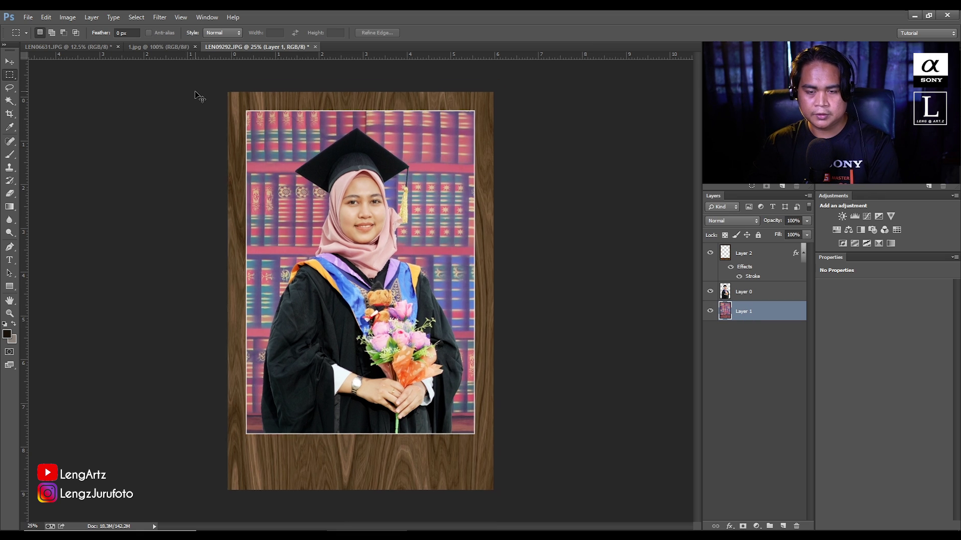
key(ctrl+plus)
click(159, 17)
mouse_move(164, 127)
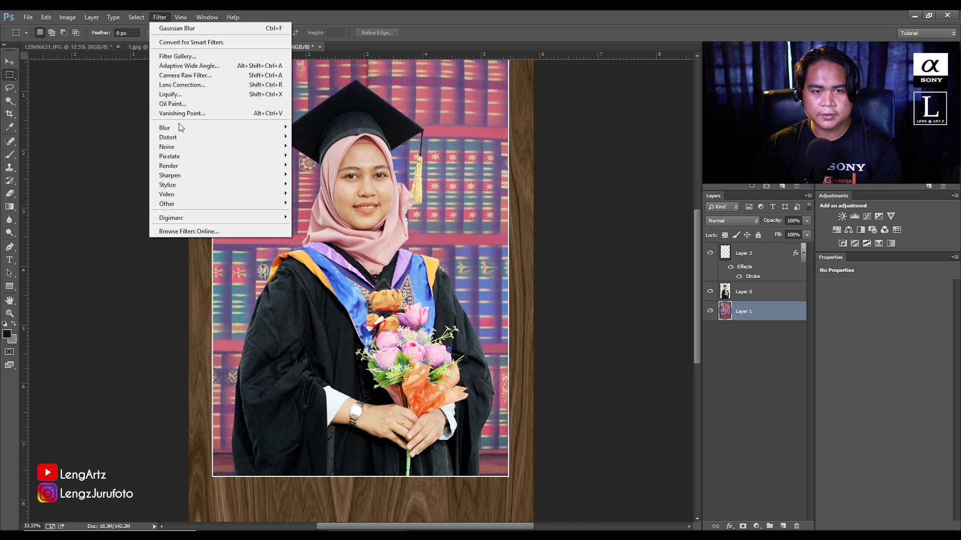
click(318, 198)
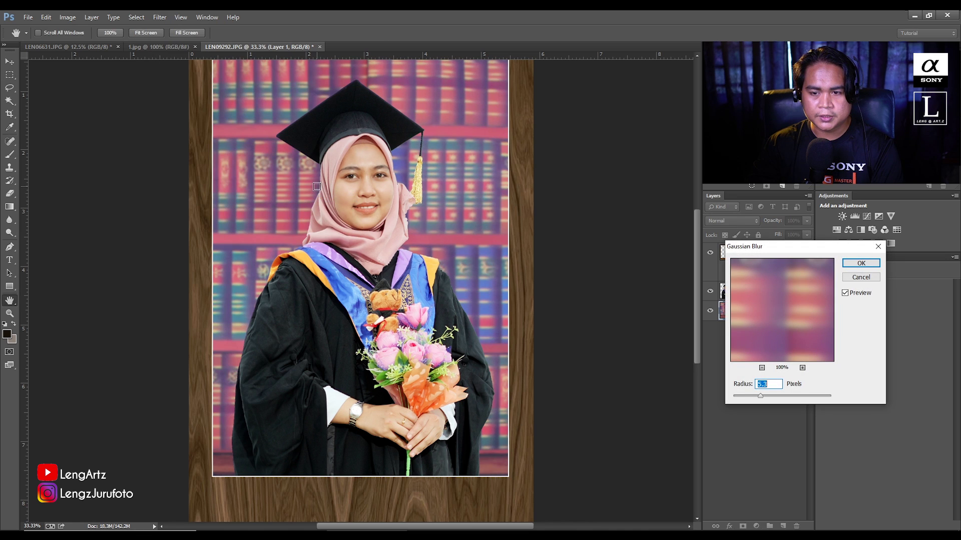
drag(769, 399, 774, 400)
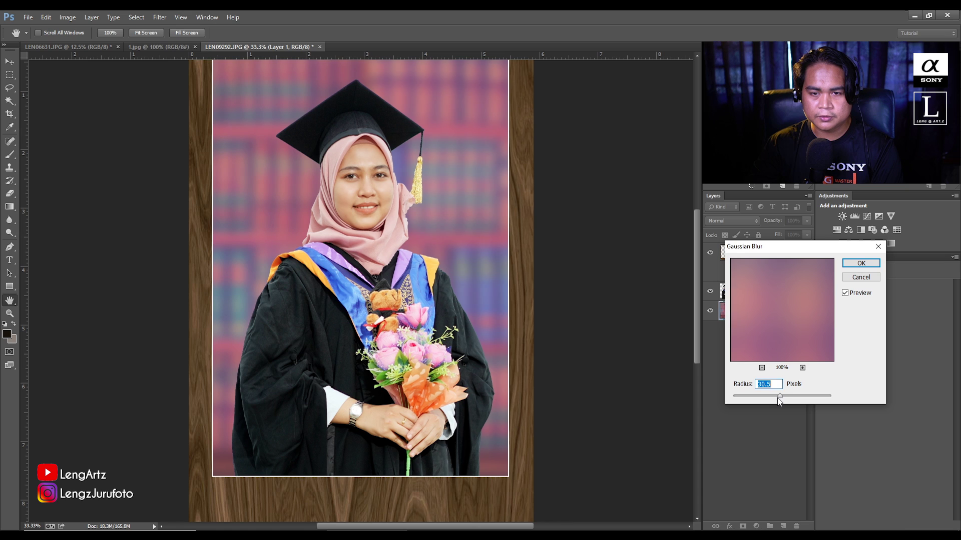
drag(775, 400, 767, 399)
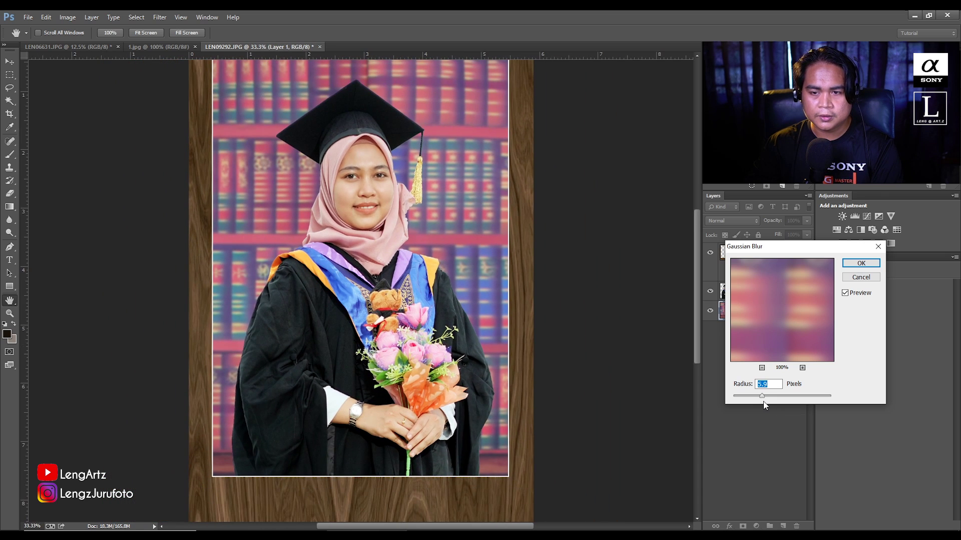
click(860, 265)
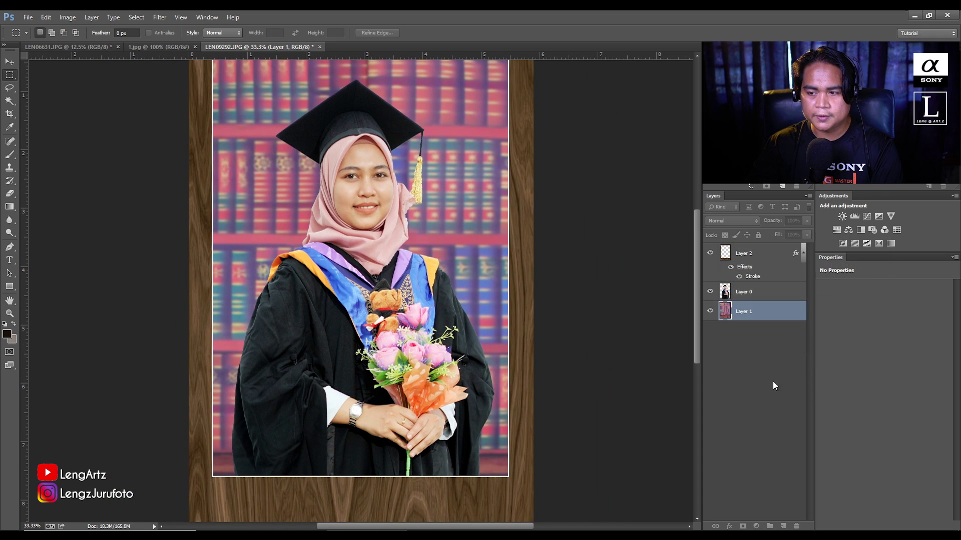
Step: Add a Curves adjustment above Layer 1 with its midpoint pulled down to darken
click(755, 313)
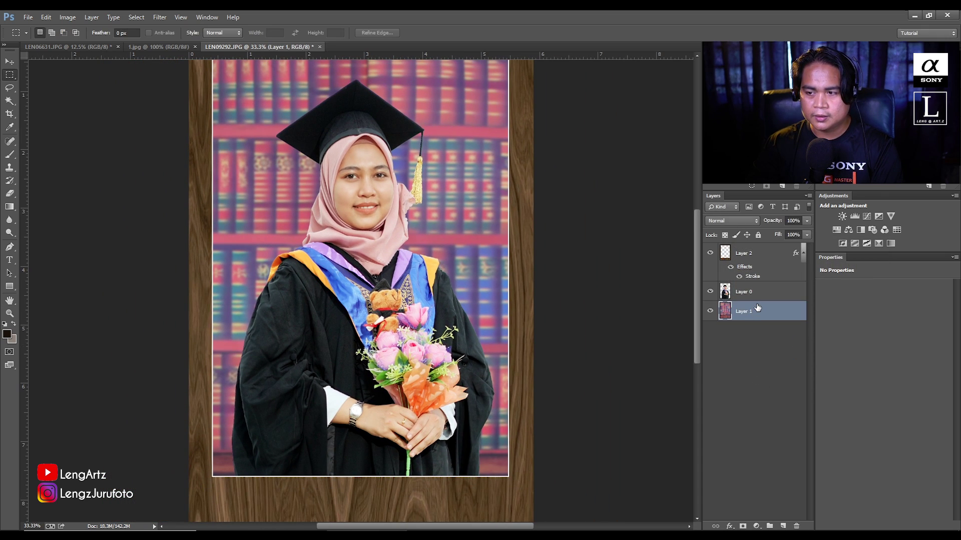
click(867, 216)
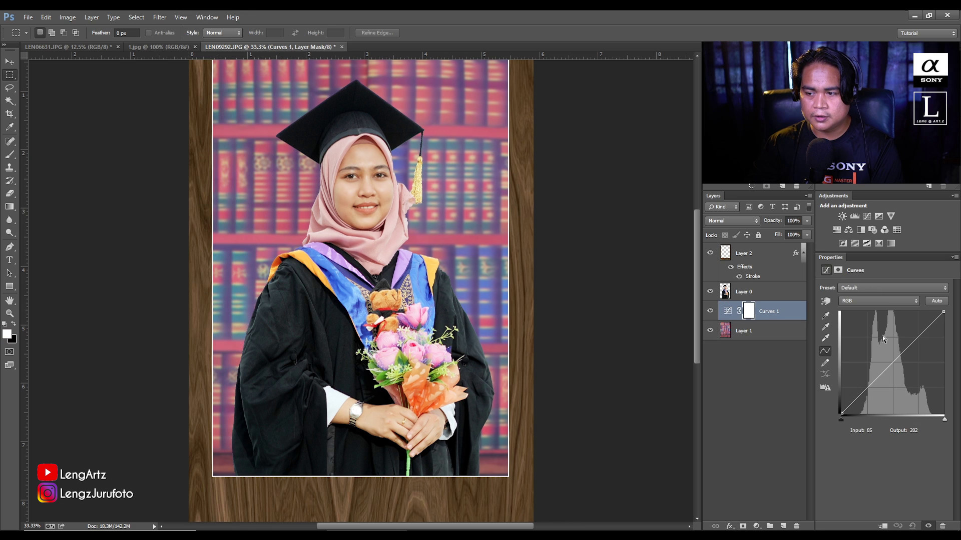
drag(892, 363, 898, 368)
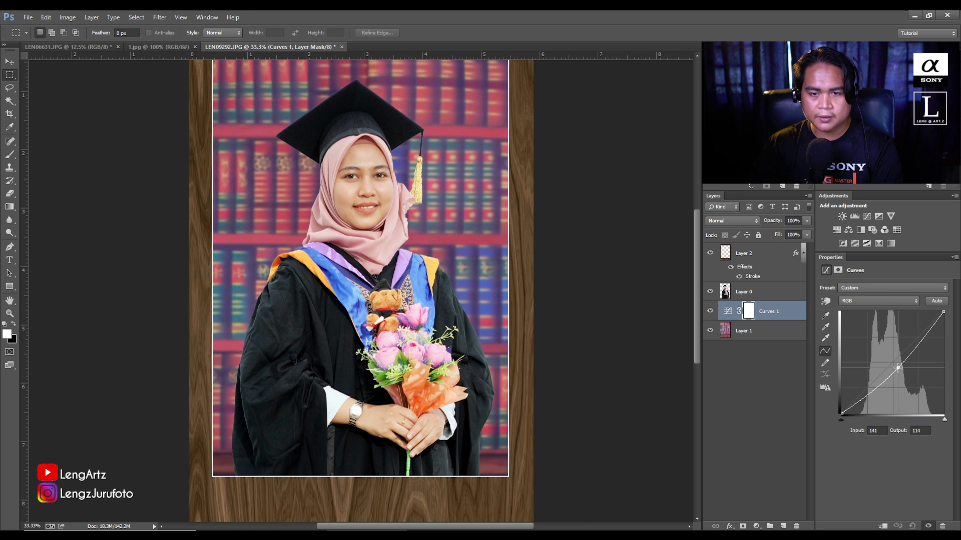
drag(899, 368, 902, 372)
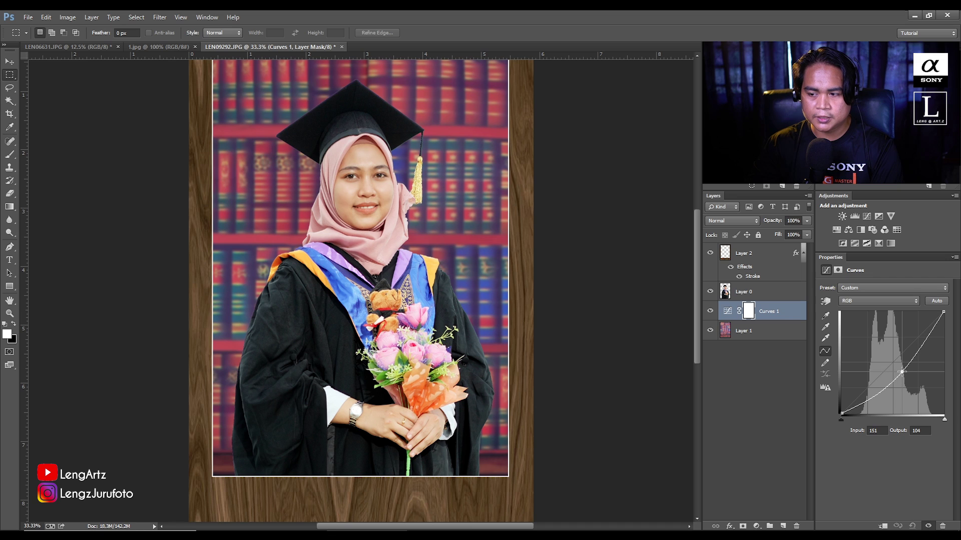
drag(843, 414, 841, 412)
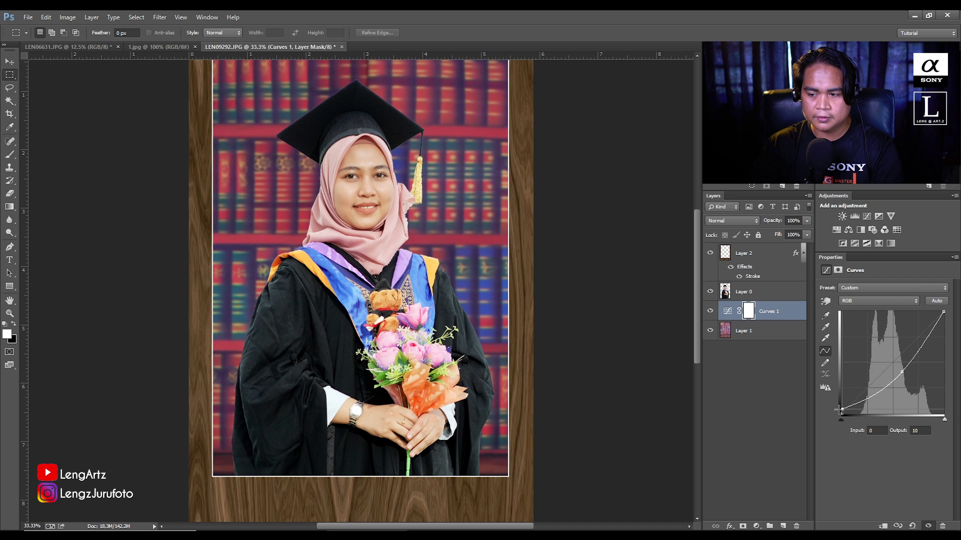
drag(900, 371, 894, 373)
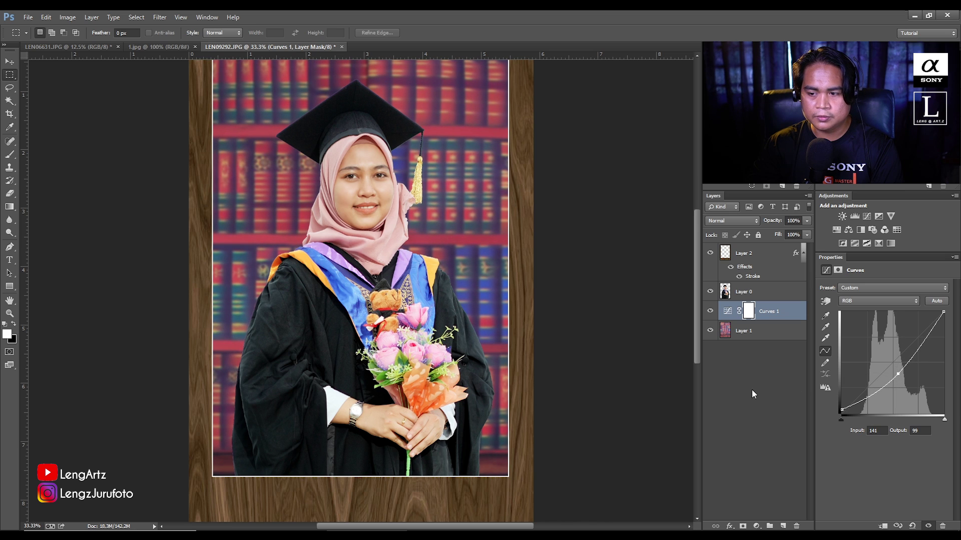
Step: Add a second darkening Curves layer placed between Curves 1 and Layer 1
click(764, 357)
click(866, 216)
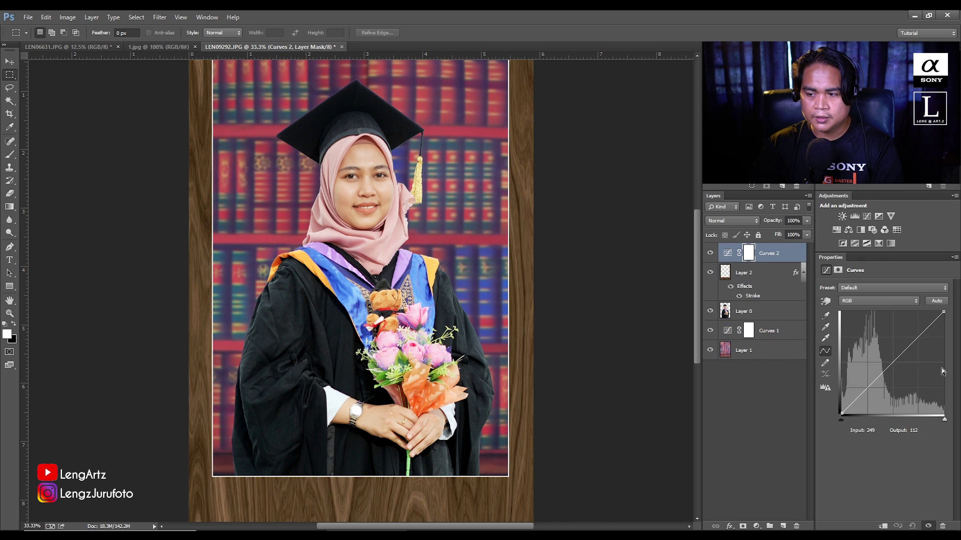
drag(892, 362, 899, 370)
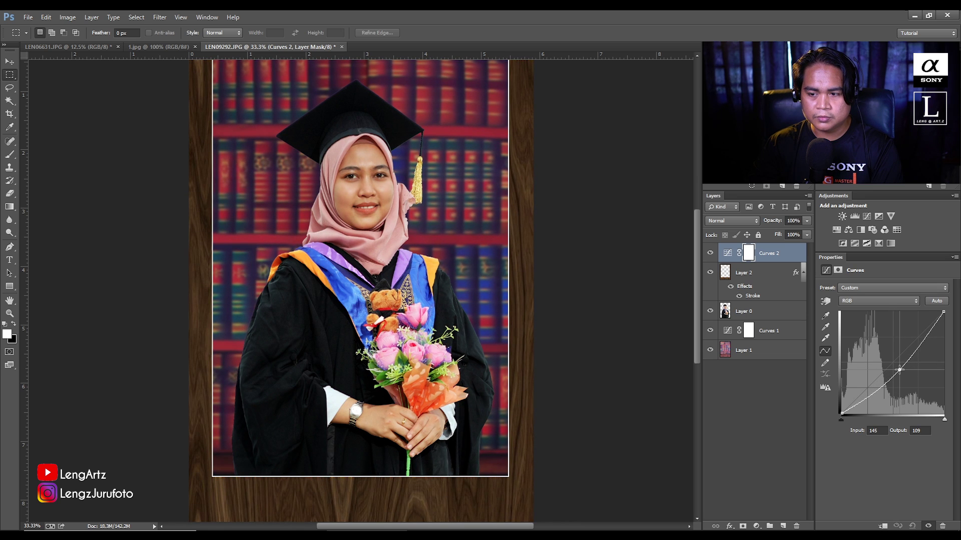
drag(767, 255, 739, 326)
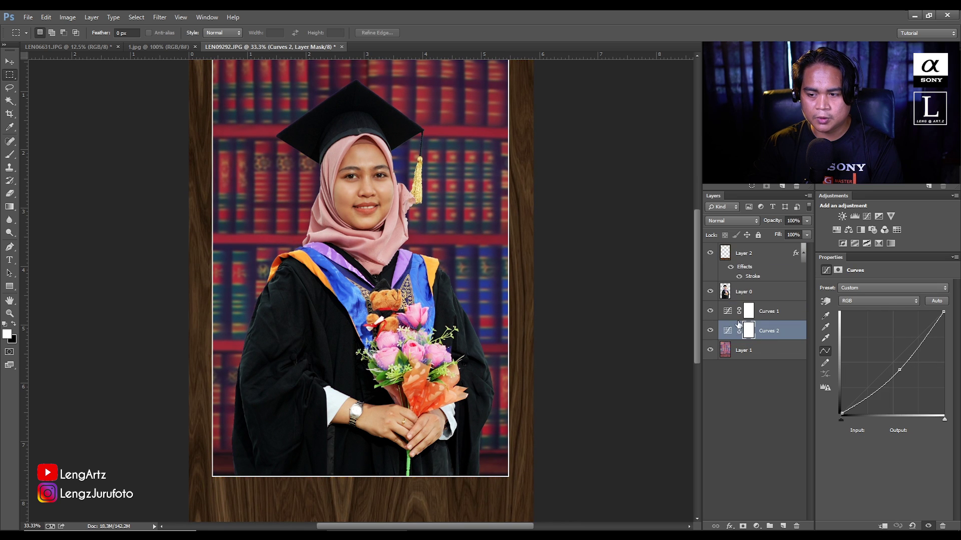
drag(900, 368, 899, 373)
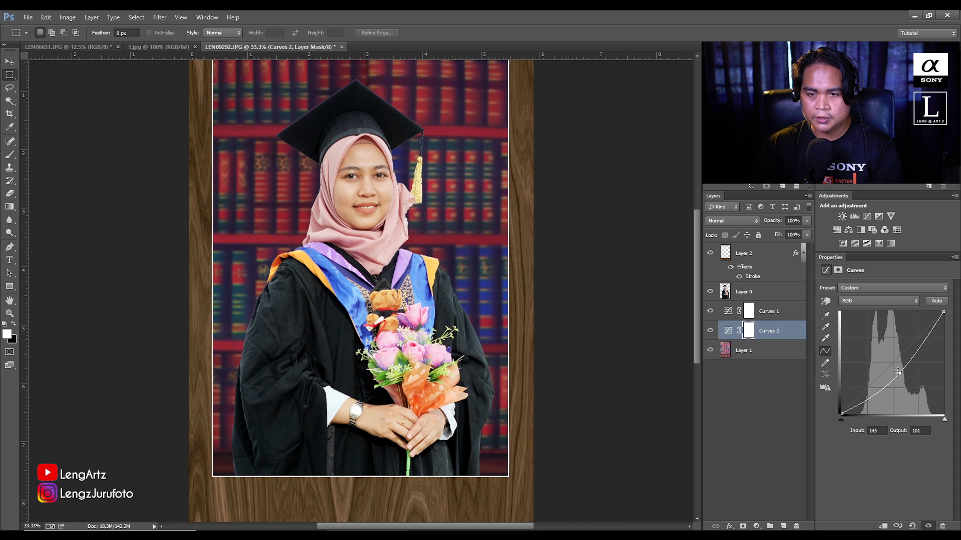
Step: Set up a soft round 1600 px black brush at 100% opacity
click(9, 154)
click(14, 323)
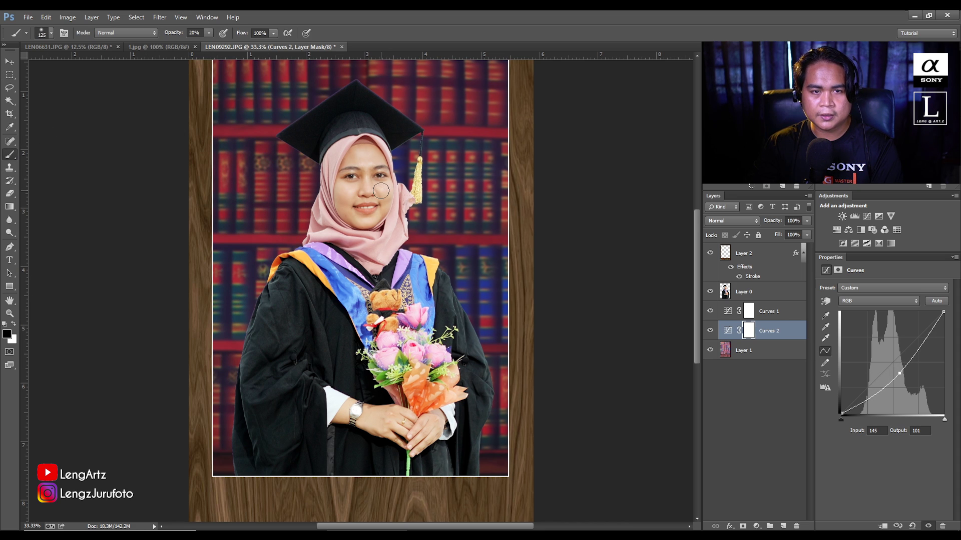
right_click(352, 205)
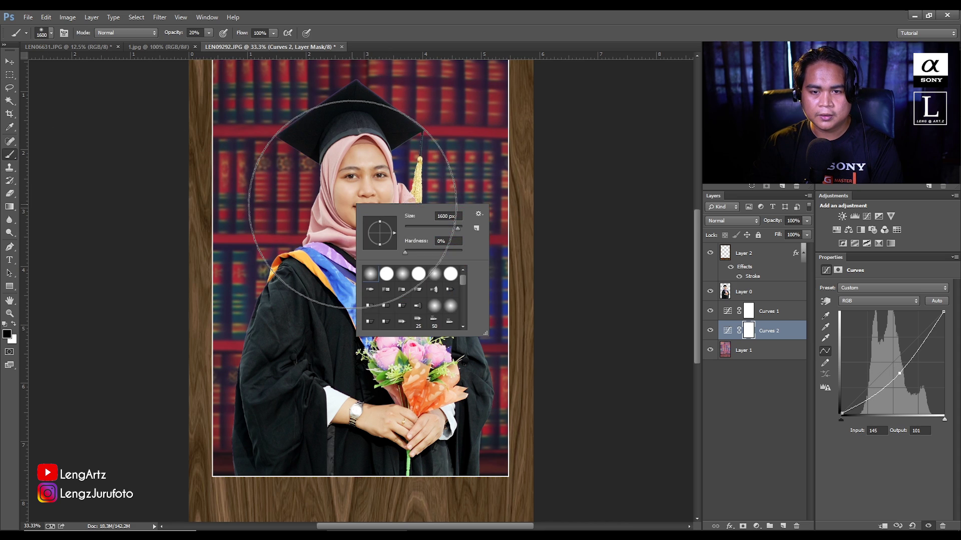
double_click(372, 278)
key(0)
Step: Paint the centre of the Curves 2 mask black, leaving darkening only at the edges
key(ctrl+minus)
click(361, 217)
key(bracketright)
drag(361, 208, 363, 280)
key(bracketleft)
key(bracketleft)
key(bracketleft)
key(bracketleft)
key(bracketleft)
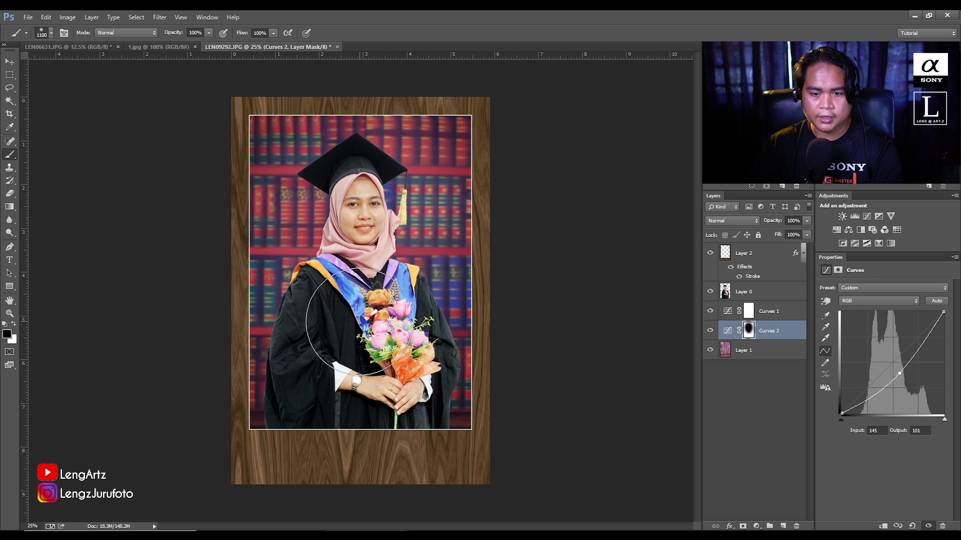
scroll(521, 318, down, 2)
scroll(521, 318, up, 2)
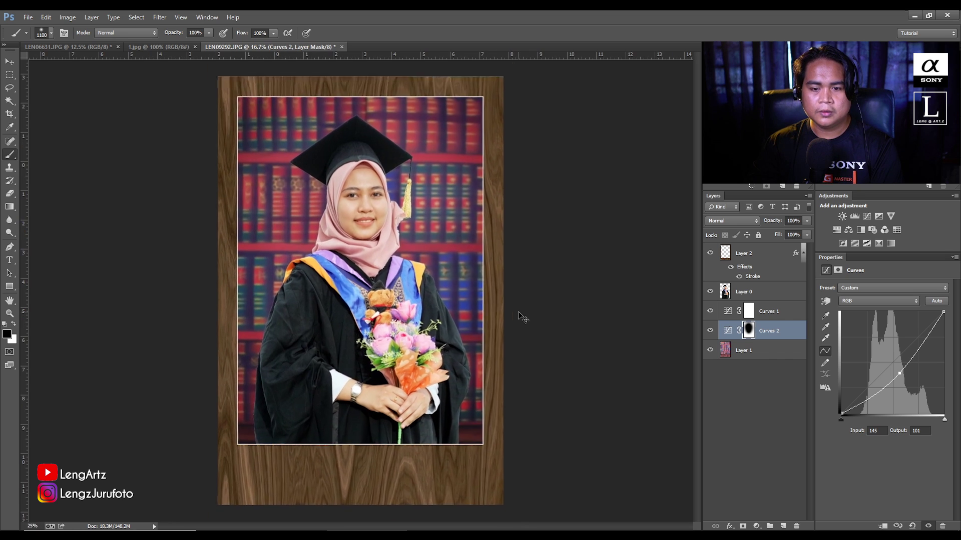
scroll(521, 317, up, 1)
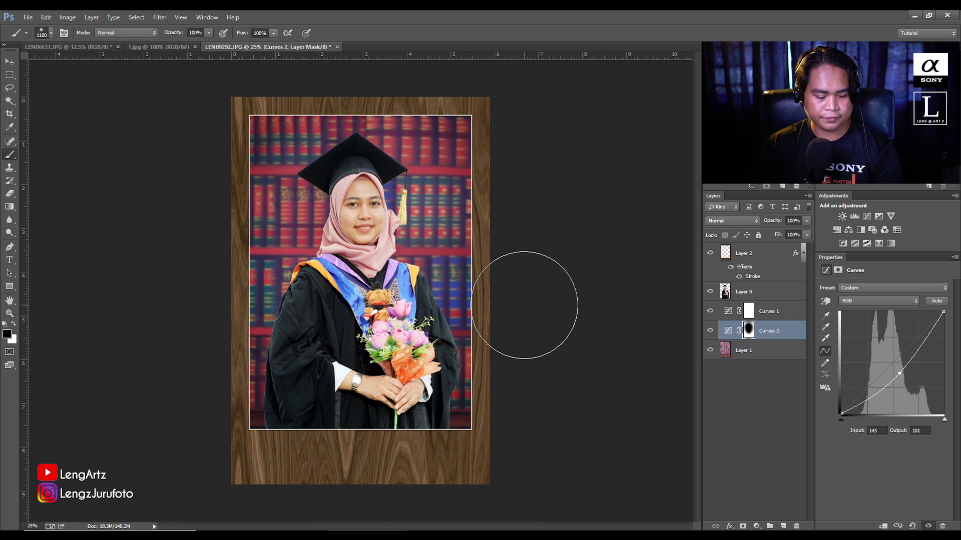
click(790, 382)
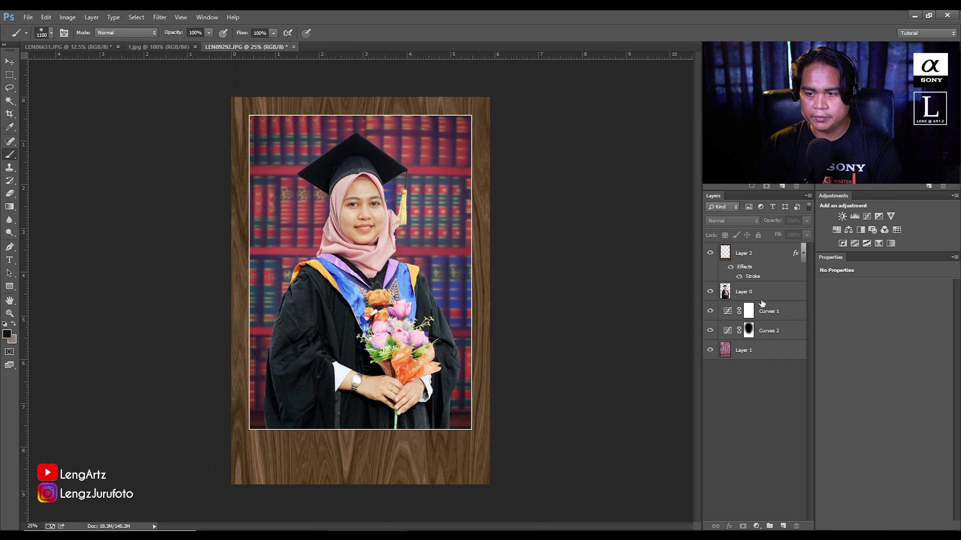
click(745, 255)
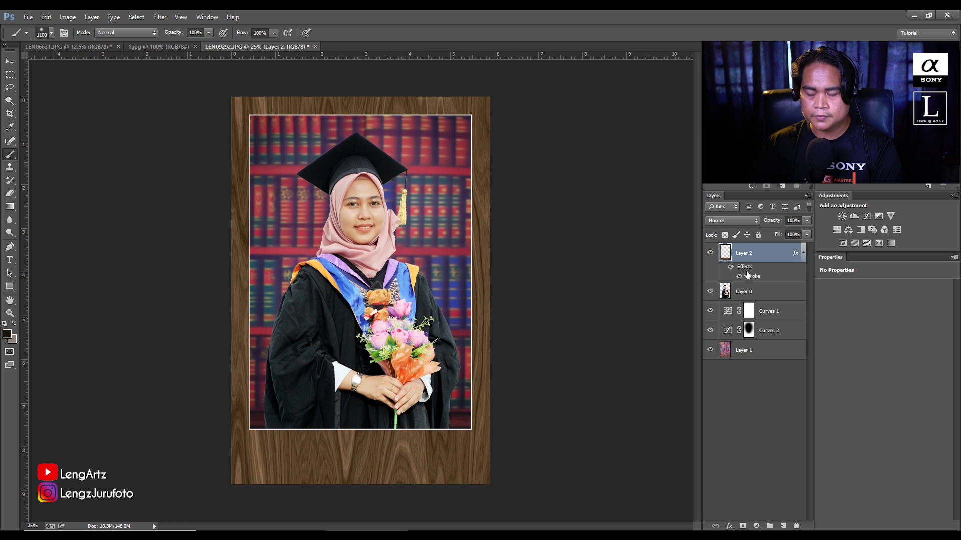
Step: Add a Gradient Overlay in Overlay blend mode to the wooden frame layer
click(730, 526)
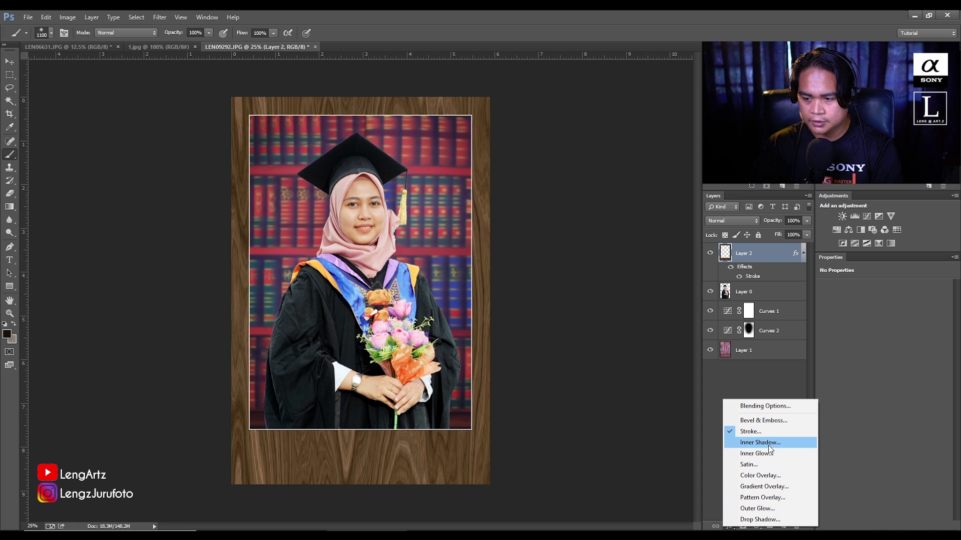
click(771, 488)
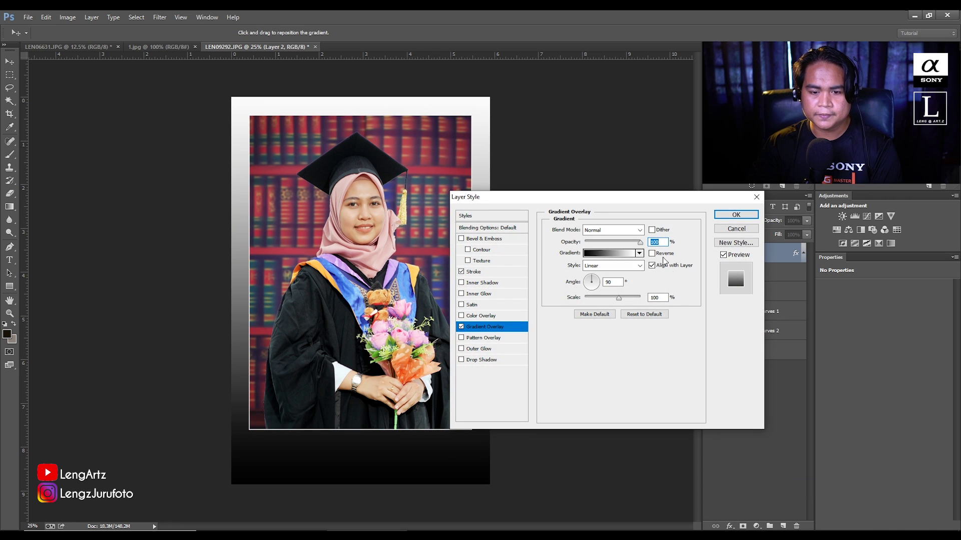
drag(634, 199, 708, 230)
click(700, 261)
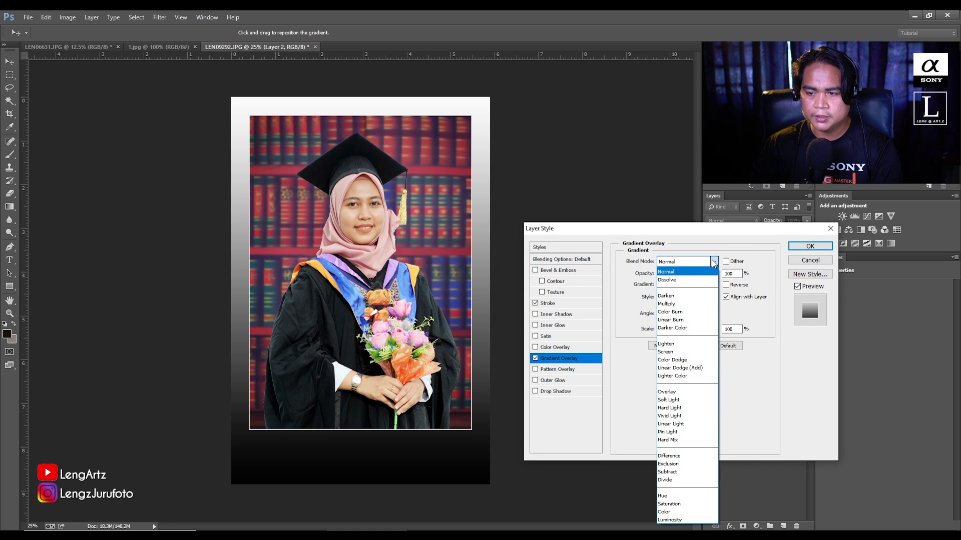
click(679, 393)
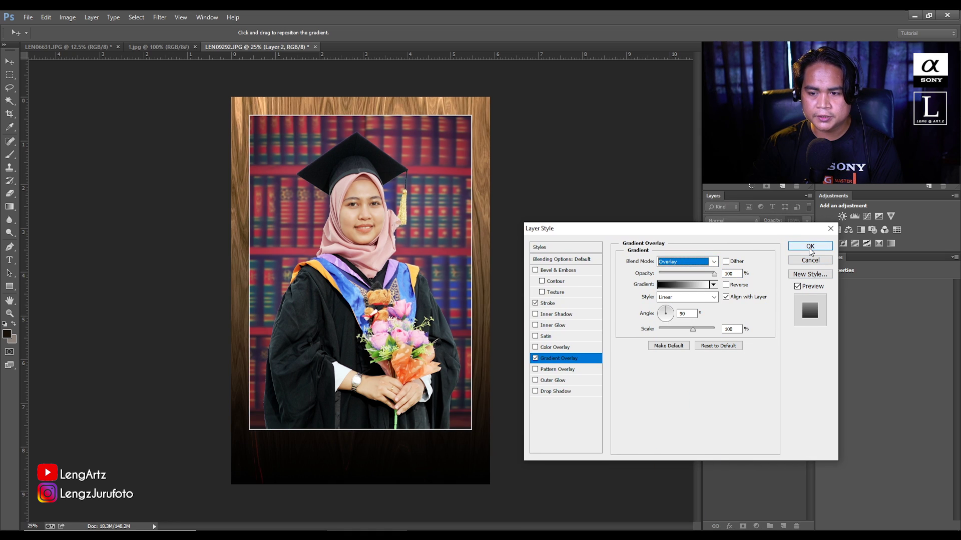
click(683, 286)
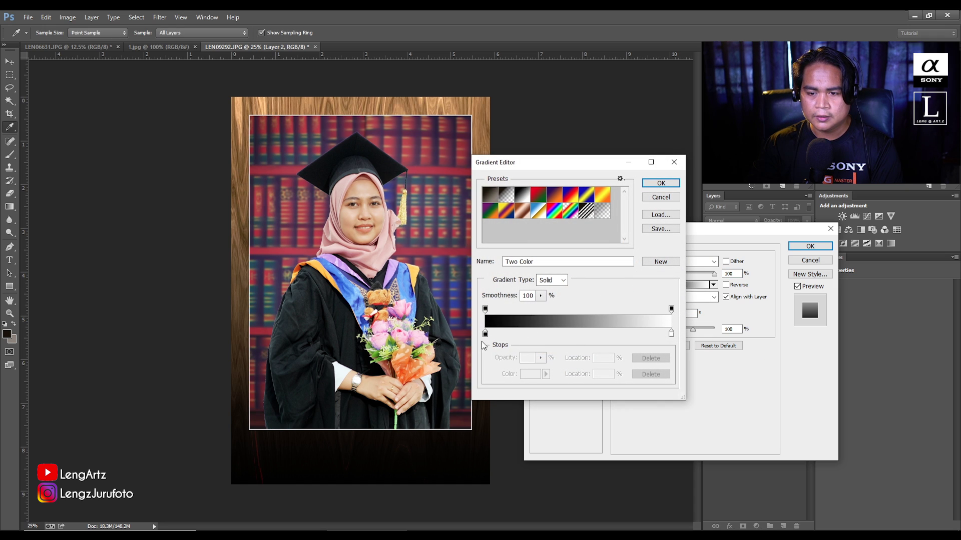
click(661, 184)
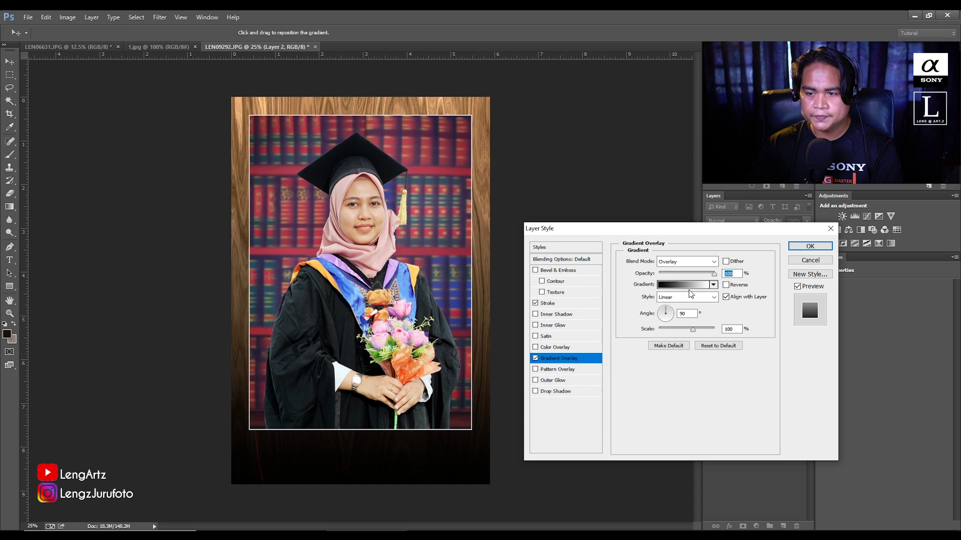
click(811, 247)
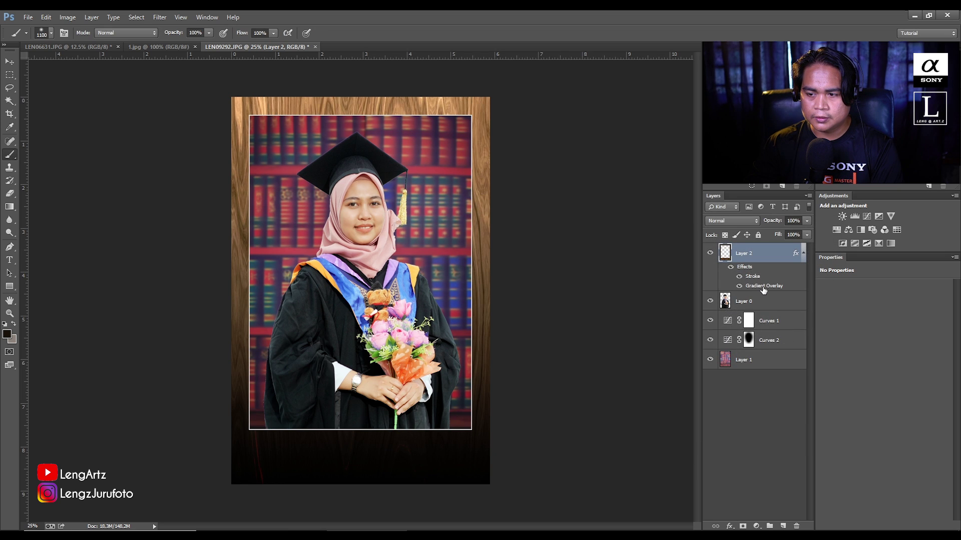
Step: Lower the frame's Gradient Overlay opacity to 81%
double_click(763, 289)
mouse_move(715, 274)
mouse_down()
mouse_move(704, 277)
mouse_move(714, 283)
mouse_up()
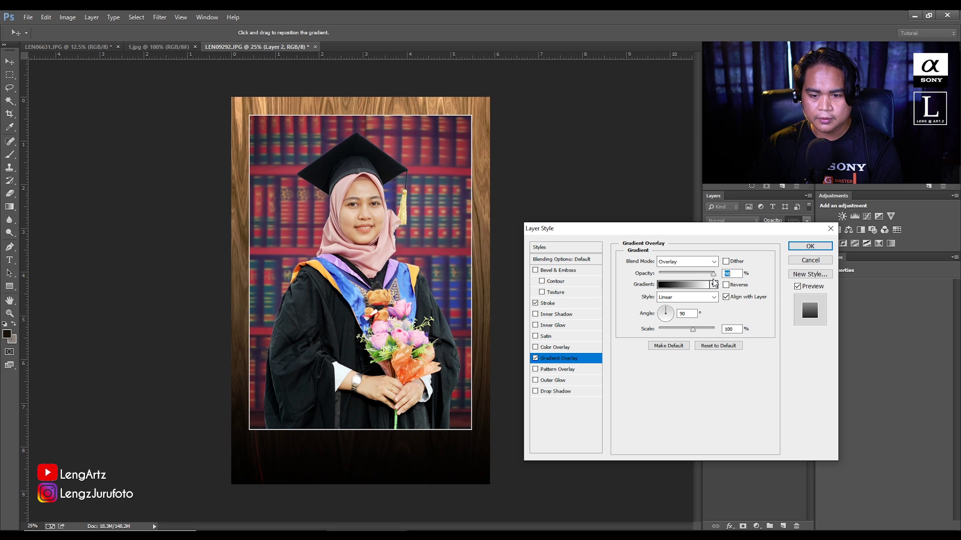
click(810, 246)
click(741, 393)
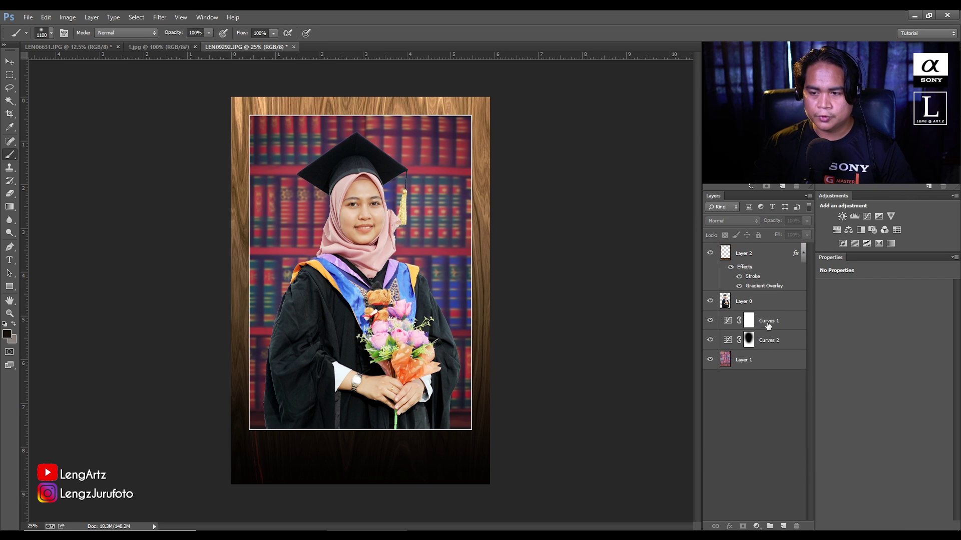
click(766, 303)
Step: Free-transform the graduate photo, enlarging it to about 120%
key(ctrl+t)
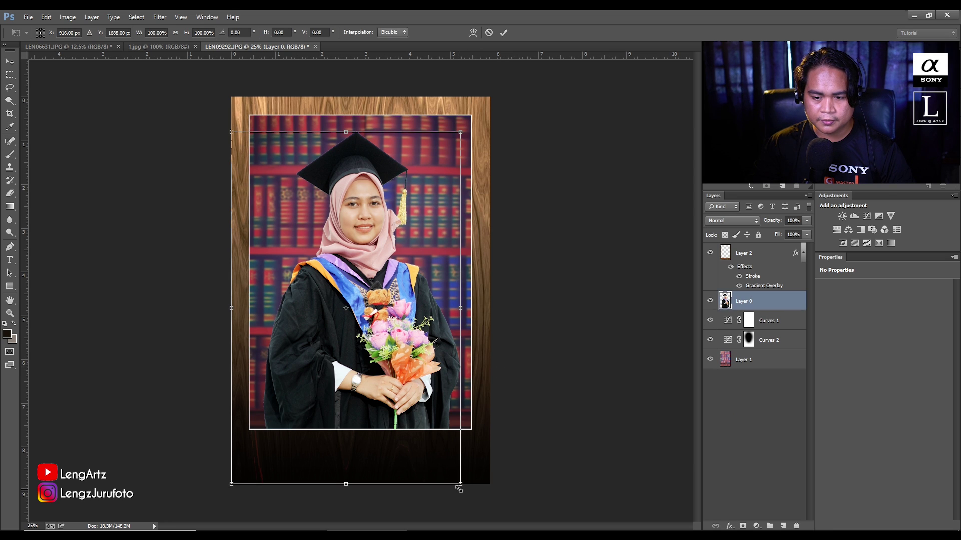
drag(460, 483, 474, 518)
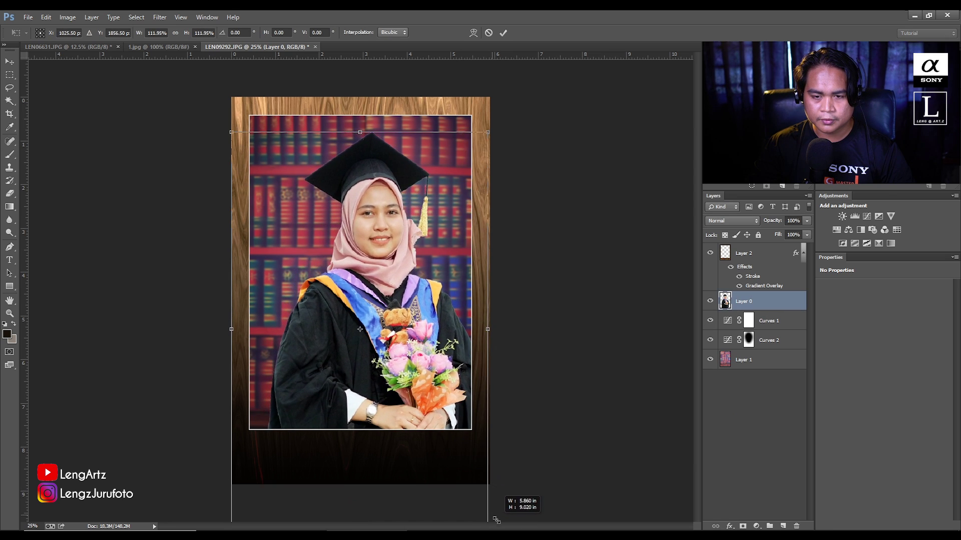
drag(435, 457, 420, 458)
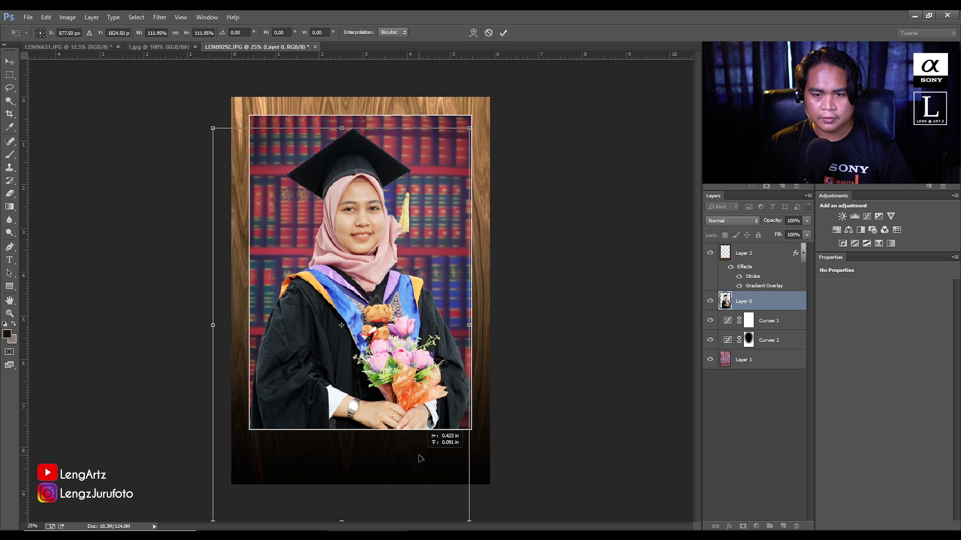
drag(469, 128, 488, 114)
drag(433, 177, 431, 200)
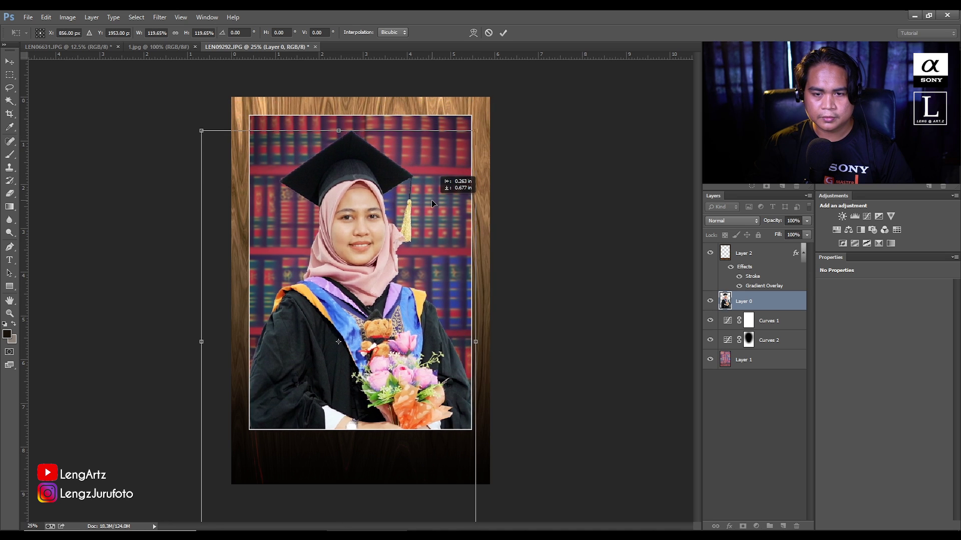
Step: Nudge the enlarged photo slightly right and down, then apply the transform
key(Right)
key(Right)
key(Right)
key(Down)
key(Down)
key(Down)
key(Right)
key(Right)
key(Right)
key(Down)
key(Down)
key(Down)
key(Right)
key(Right)
key(Right)
key(Right)
key(Right)
key(Right)
key(Right)
key(Right)
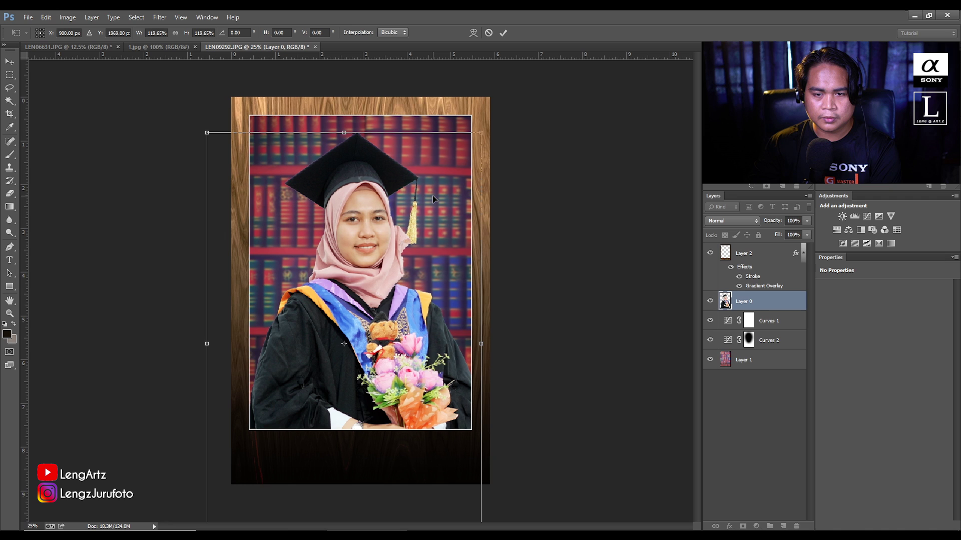
key(Return)
key(b)
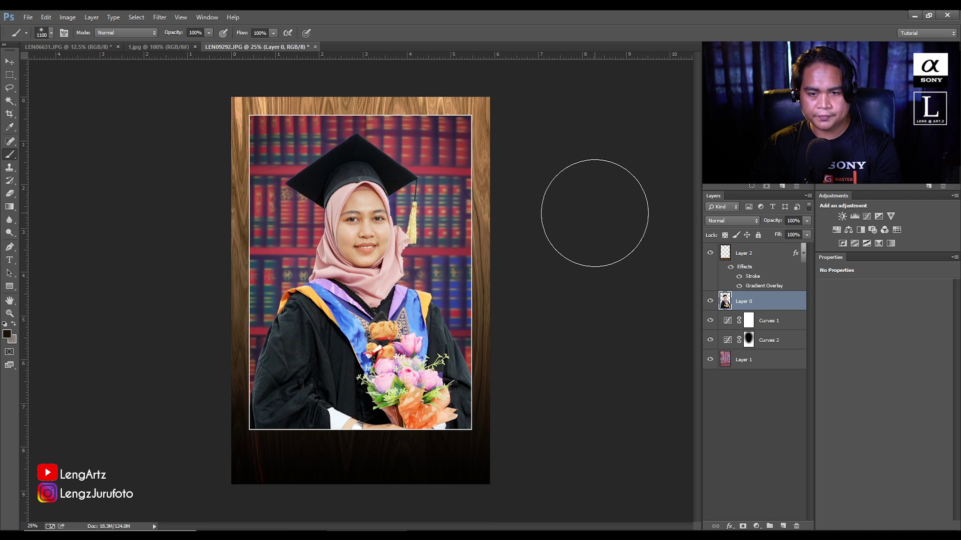
key(ctrl+minus)
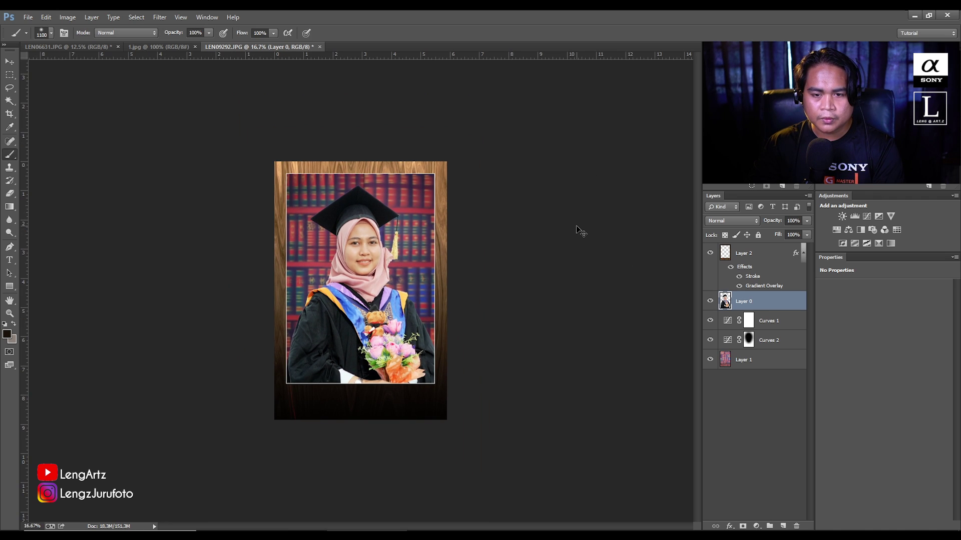
key(ctrl+plus)
click(760, 390)
Step: Convert the portrait layer, Layer 0, into a smart object
click(750, 301)
right_click(750, 300)
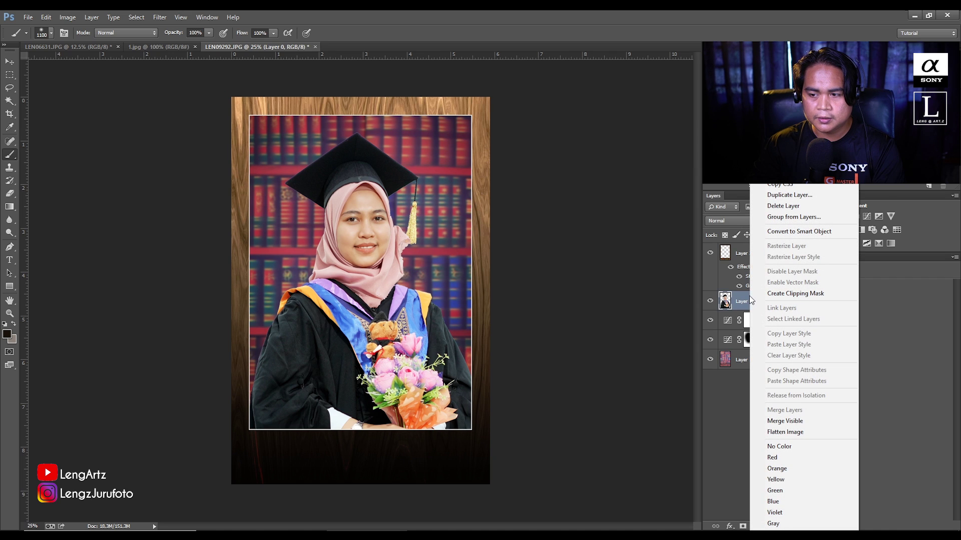
click(804, 233)
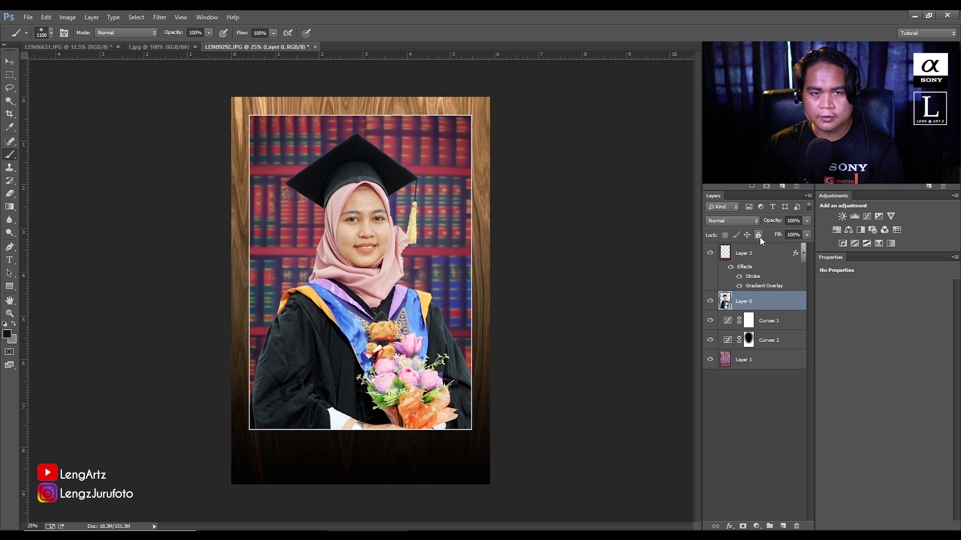
Step: Apply a subtle Gaussian Blur smart filter of about 2.8 pixels to the portrait
click(159, 19)
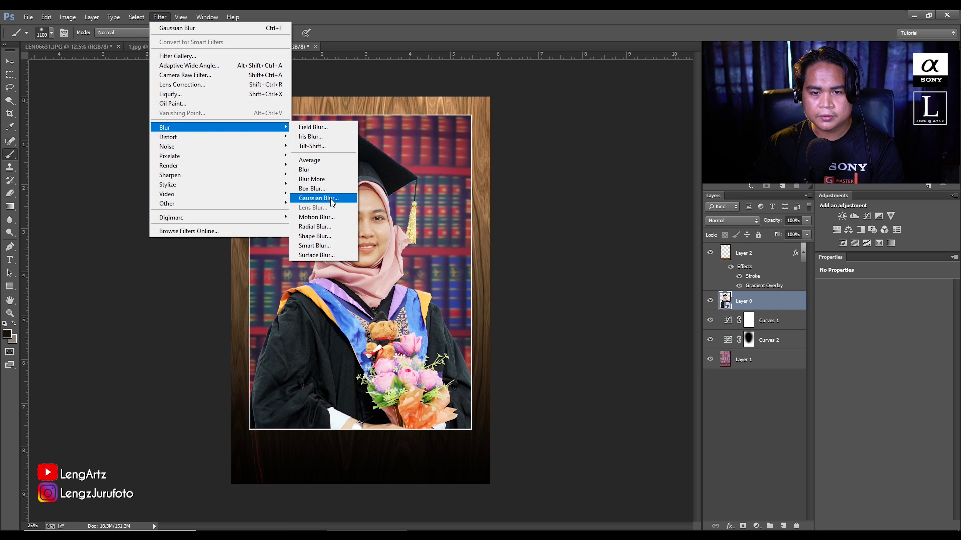
mouse_move(164, 128)
click(331, 197)
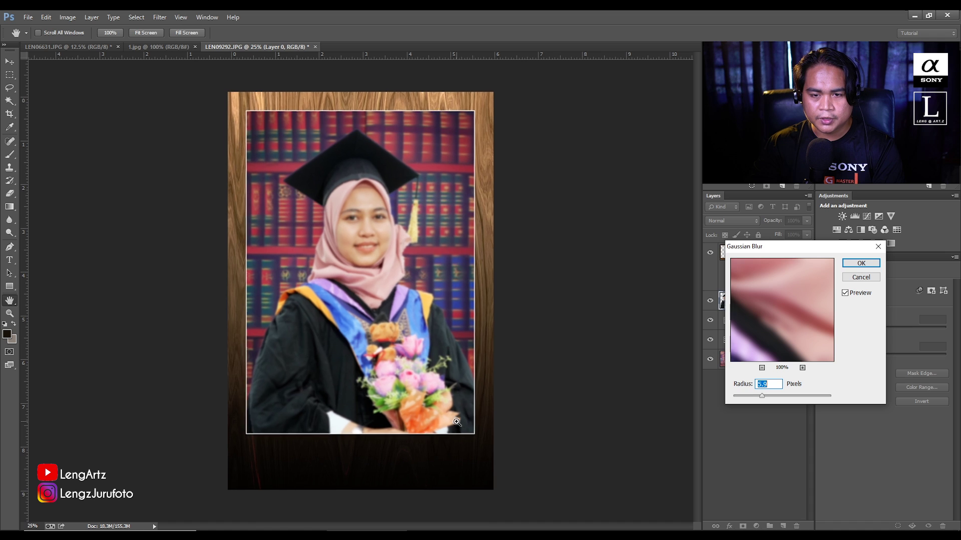
key(ctrl+plus)
mouse_move(453, 449)
mouse_down()
mouse_move(479, 151)
mouse_move(450, 291)
mouse_up()
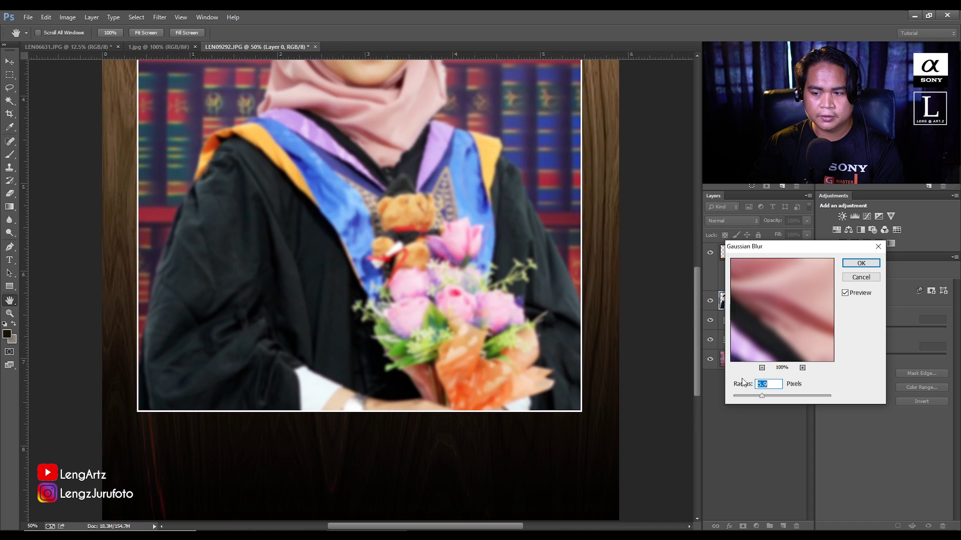
drag(754, 399, 748, 399)
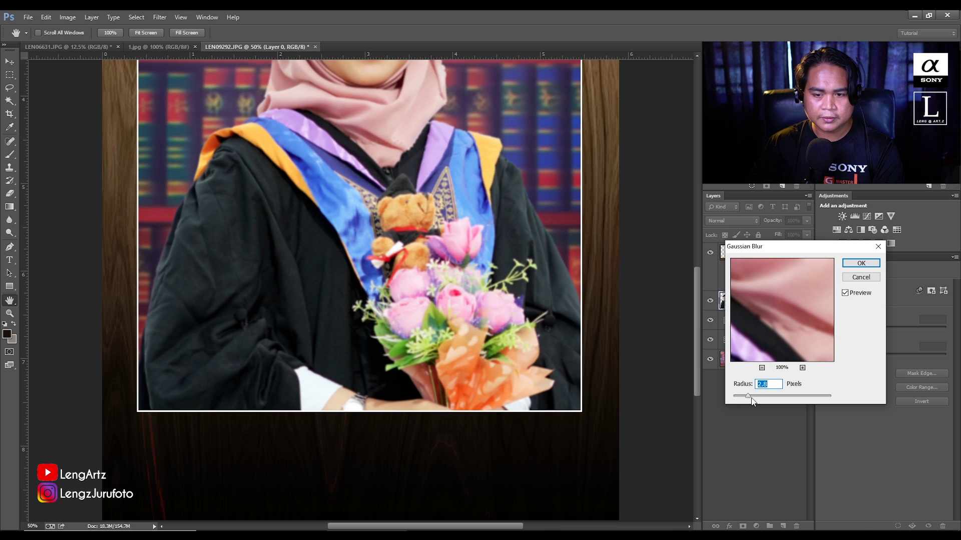
click(861, 264)
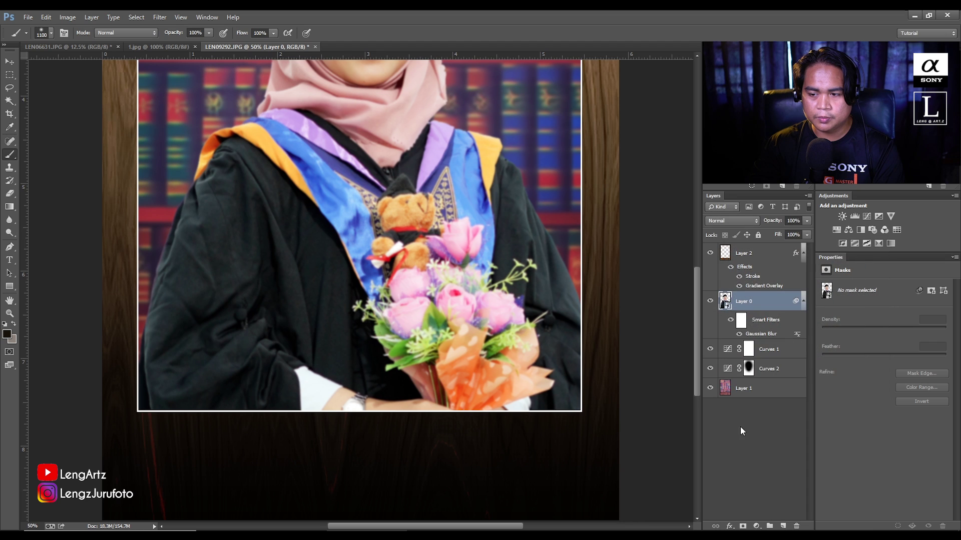
Step: Paint the blur's filter mask black over the graduate's face and gown with a soft brush
click(743, 430)
click(740, 322)
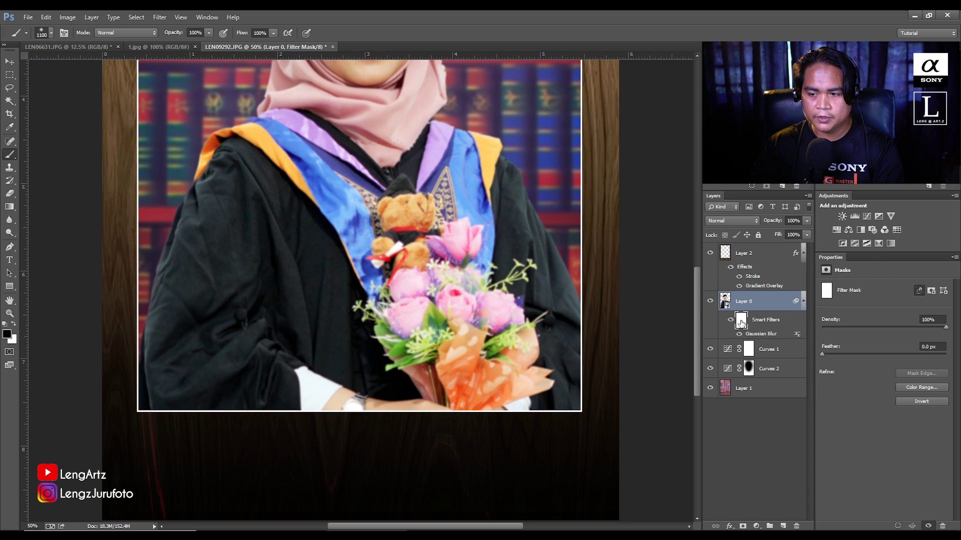
key(ctrl+minus)
key(ctrl+minus)
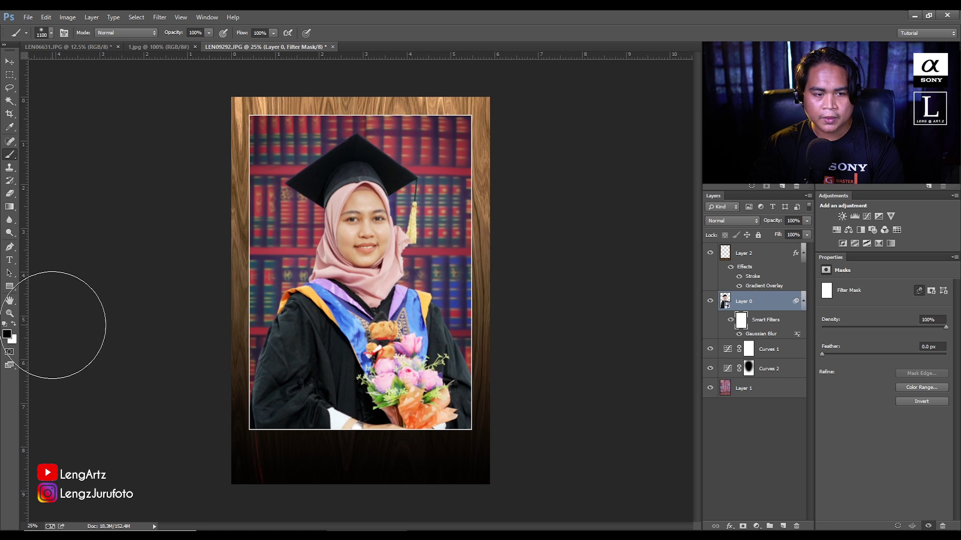
right_click(381, 225)
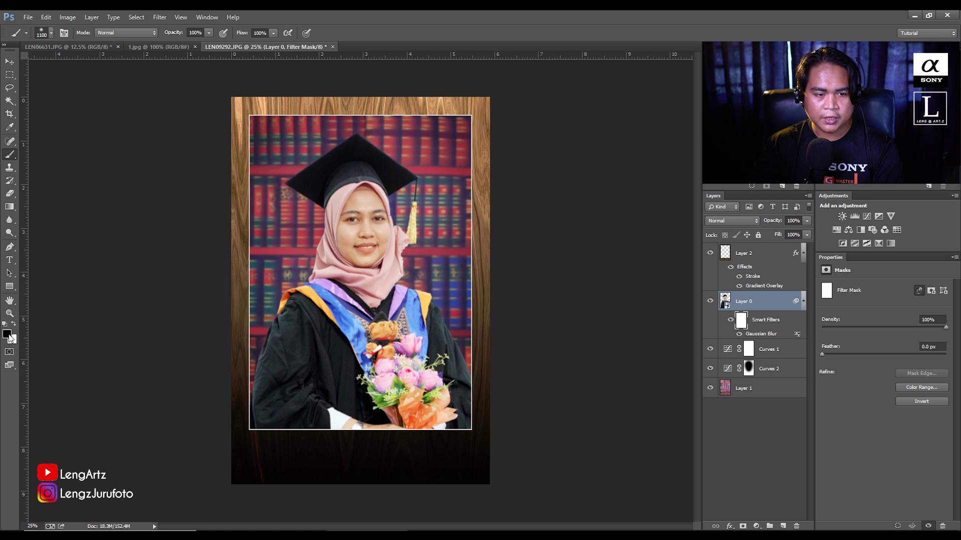
click(358, 224)
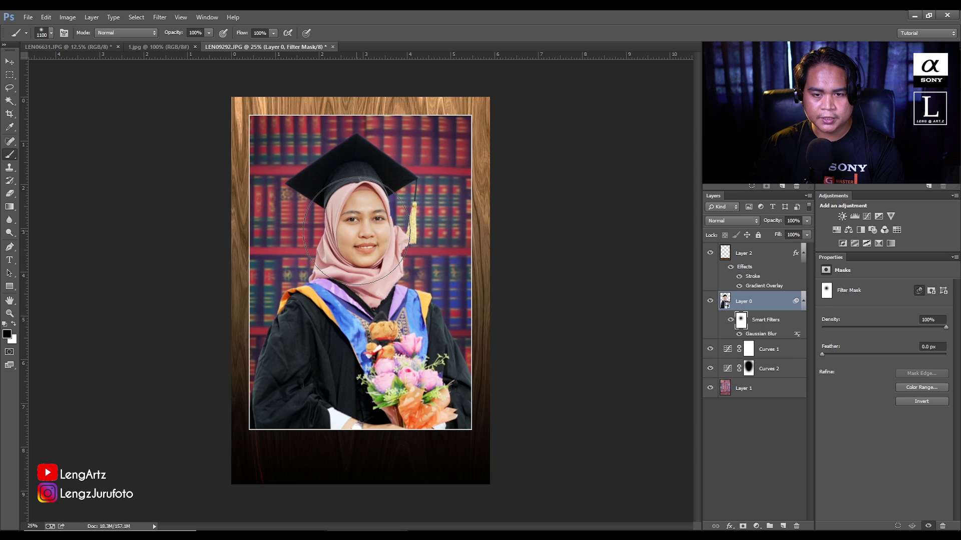
drag(358, 224, 365, 341)
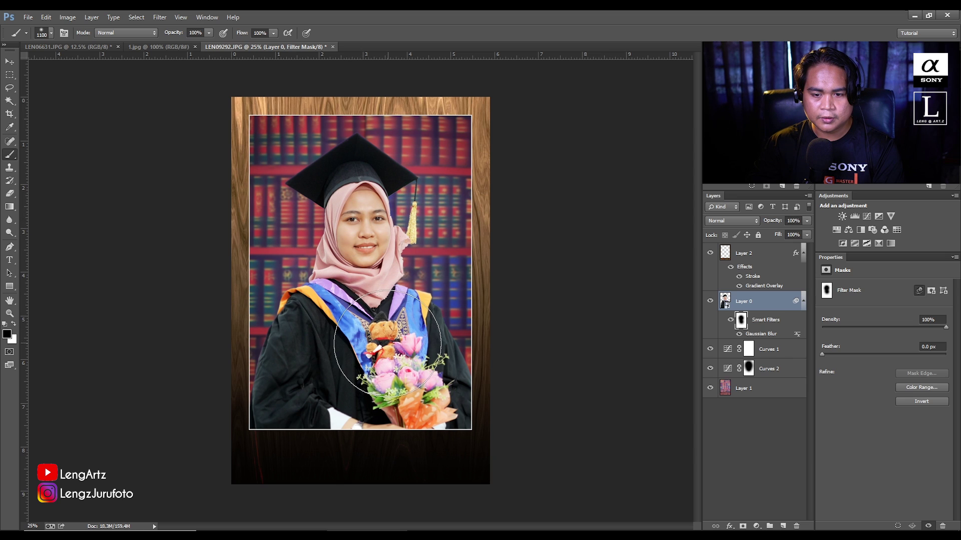
key(bracketleft)
key(bracketleft)
key(bracketleft)
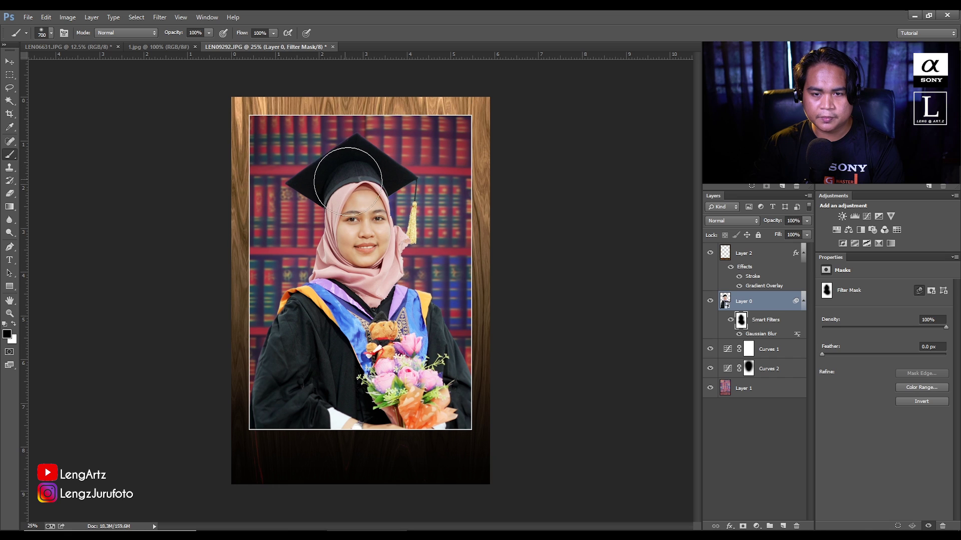
key(bracketleft)
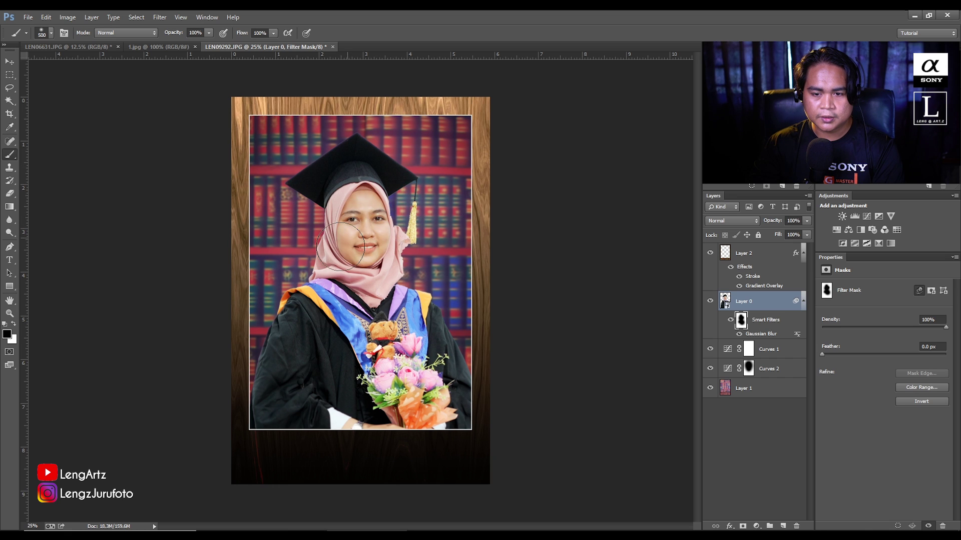
key(ctrl+plus)
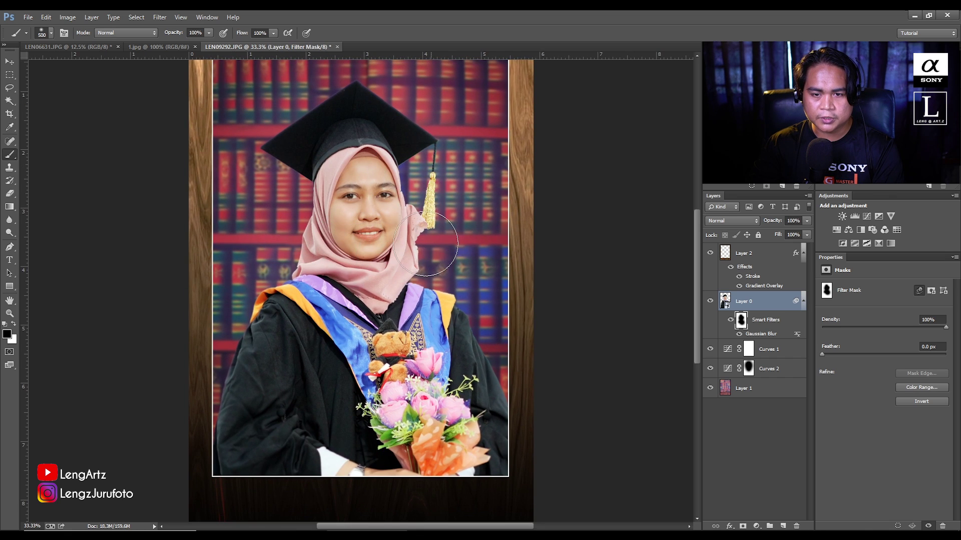
key(bracketright)
key(bracketright)
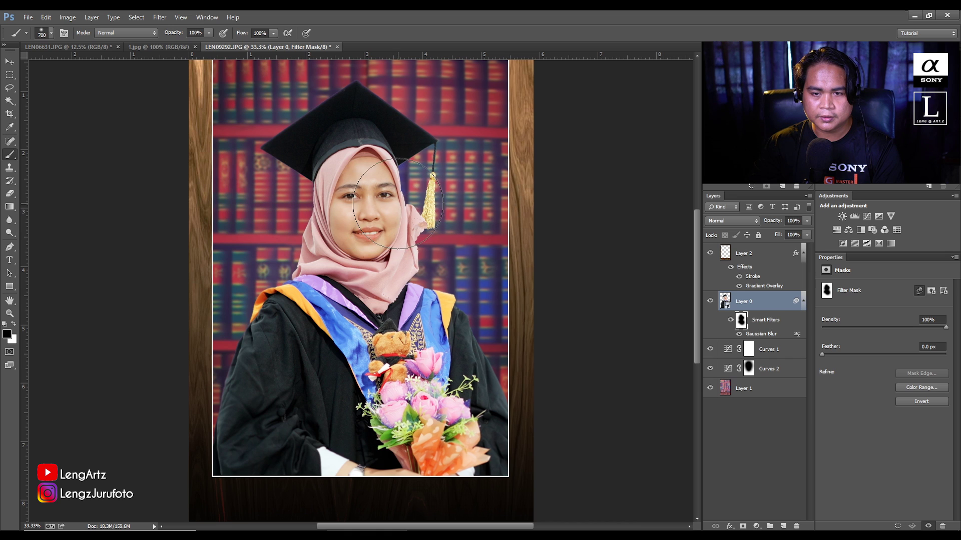
key(ctrl+minus)
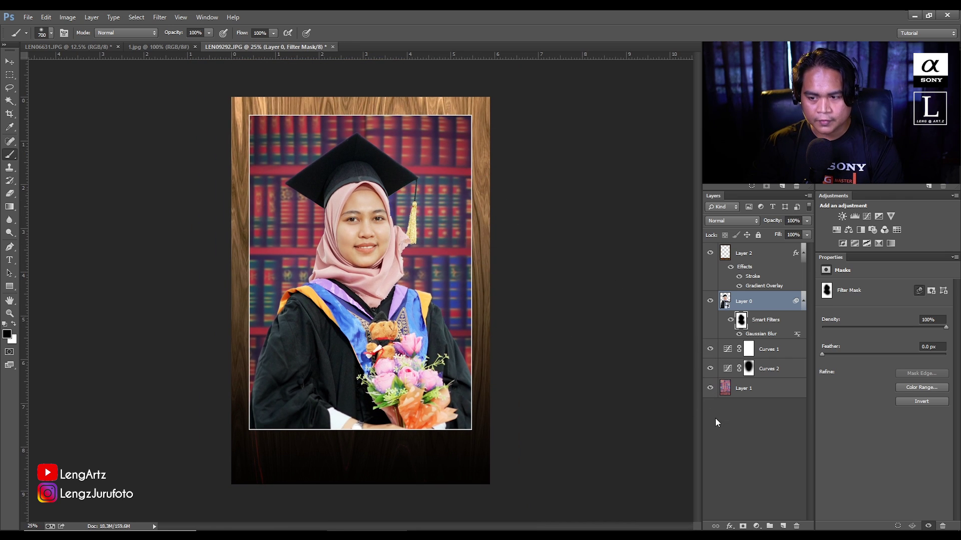
key(ctrl+2)
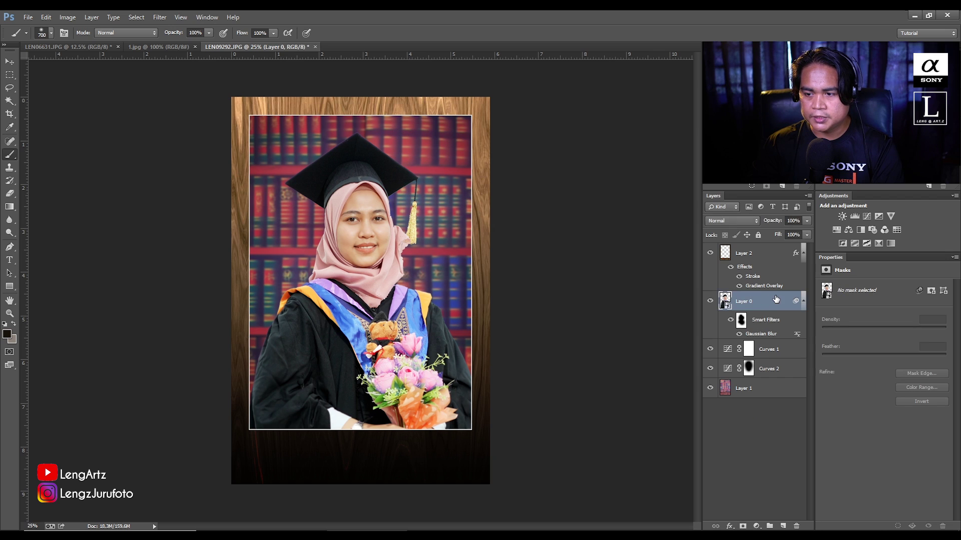
Step: Add a Curves adjustment above the portrait that darkens the midtones
click(867, 216)
drag(893, 361, 898, 367)
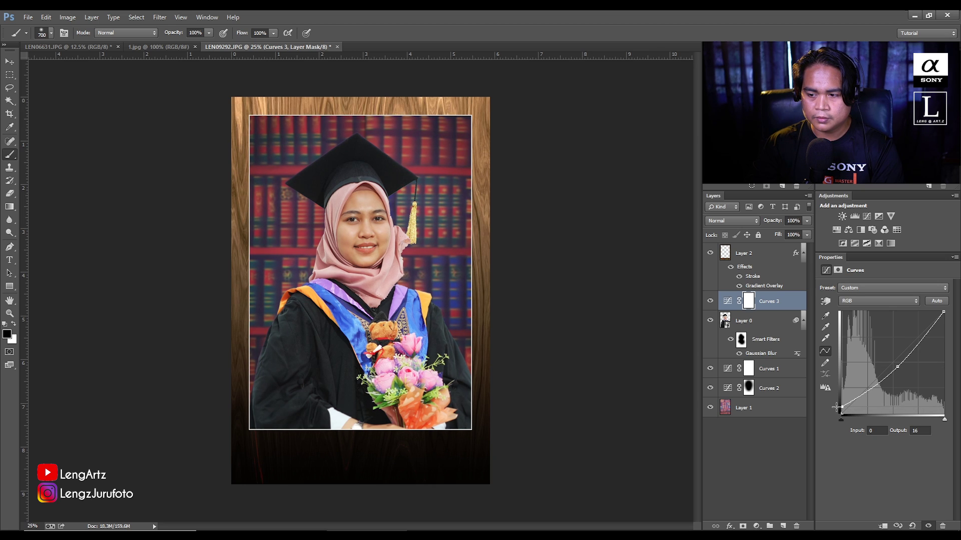
drag(897, 367, 896, 368)
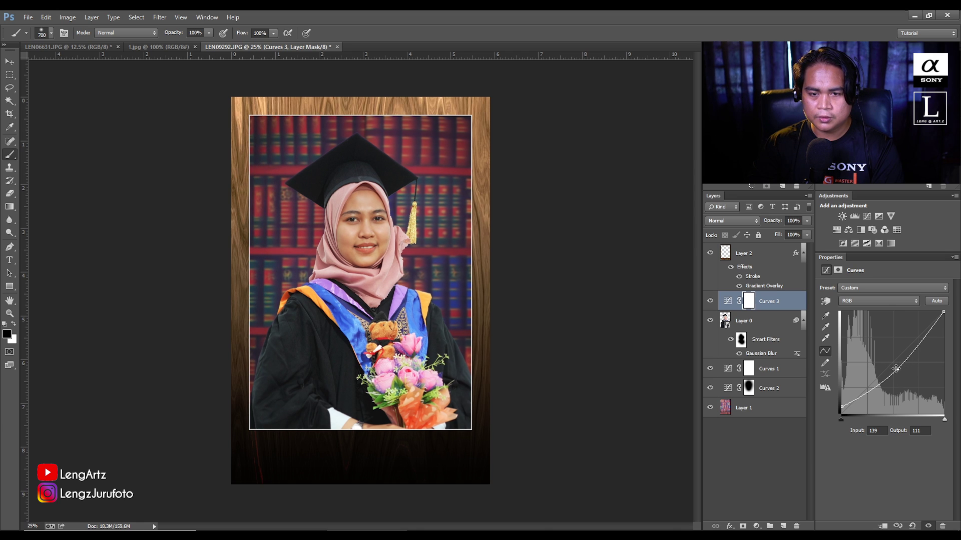
Step: Mask the Curves darkening off the face and gown, then deselect all layers
drag(346, 215, 353, 228)
key(bracketright)
key(bracketright)
key(bracketright)
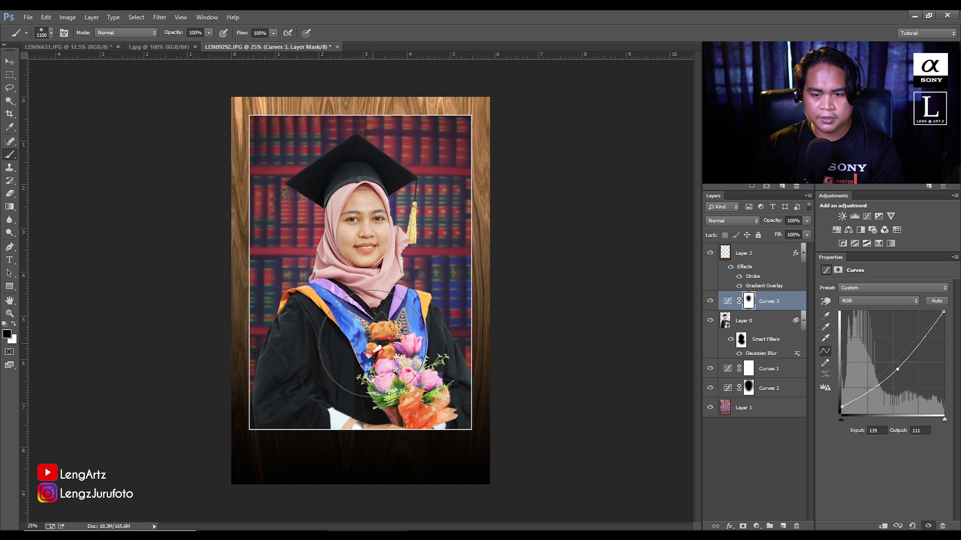
drag(373, 345, 380, 350)
key(bracketright)
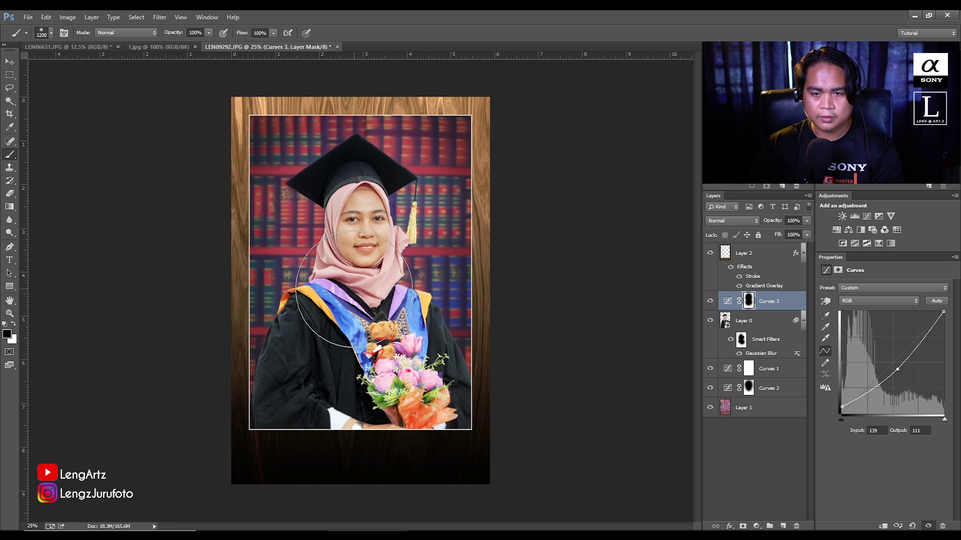
key(ctrl+minus)
key(ctrl+plus)
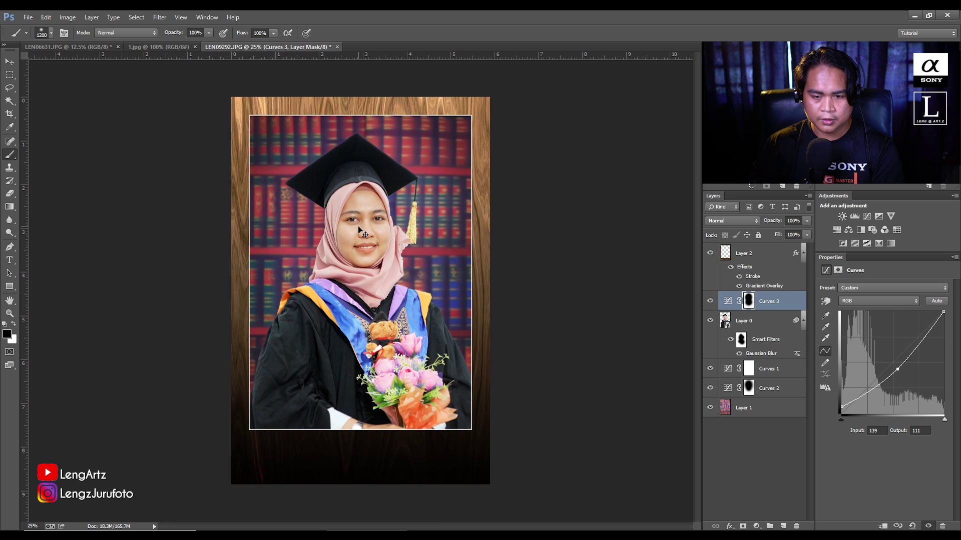
click(752, 476)
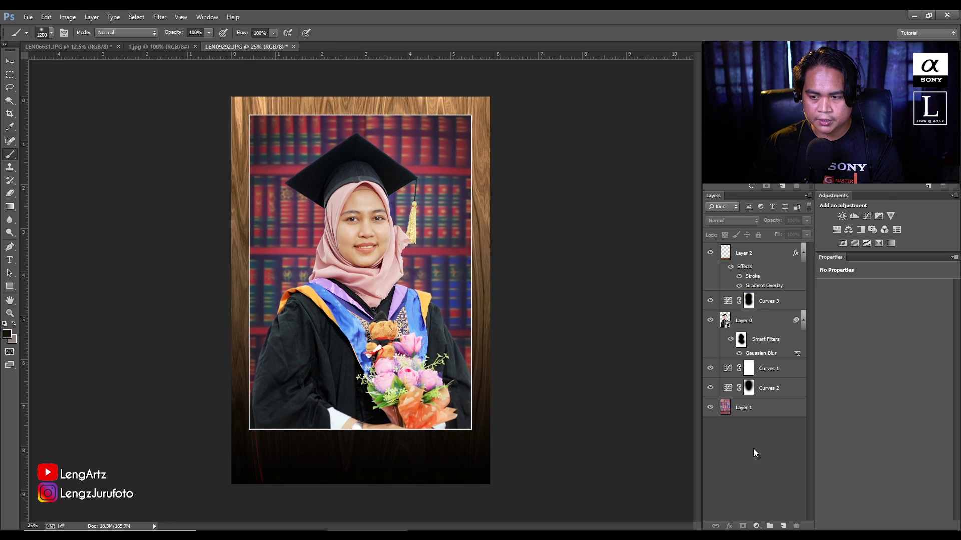
Step: Drag the frame's gradient overlay lower to reposition its darkening
double_click(753, 287)
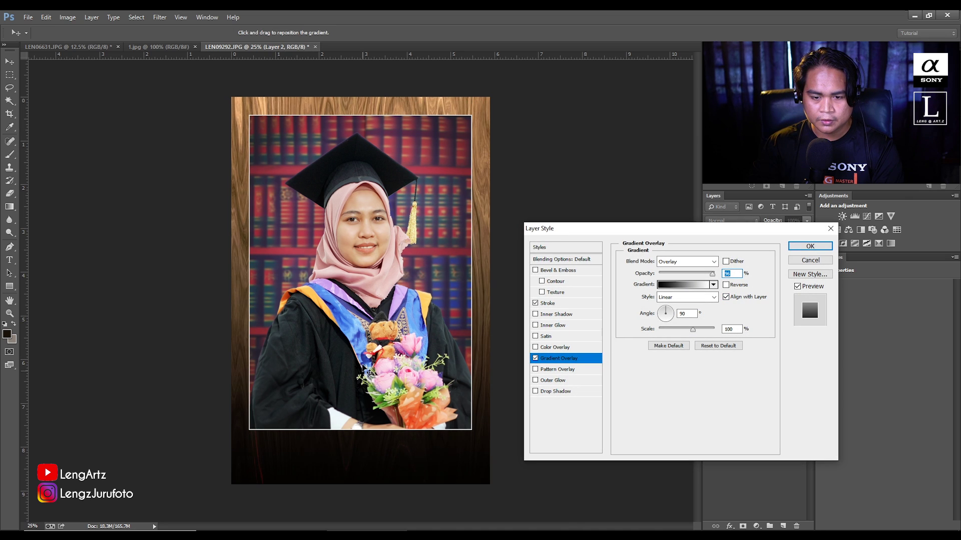
mouse_move(366, 373)
mouse_down()
mouse_move(376, 240)
mouse_move(373, 459)
mouse_up()
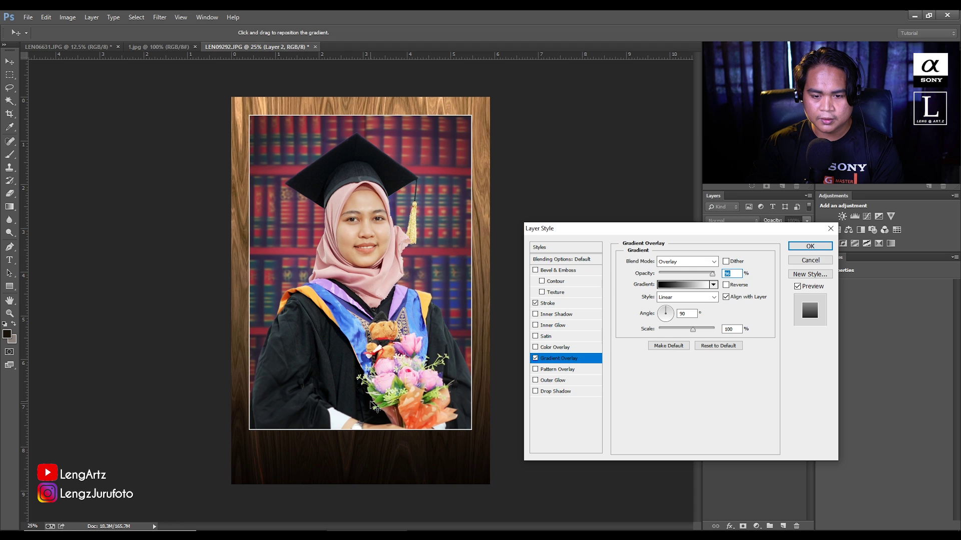
click(810, 246)
key(b)
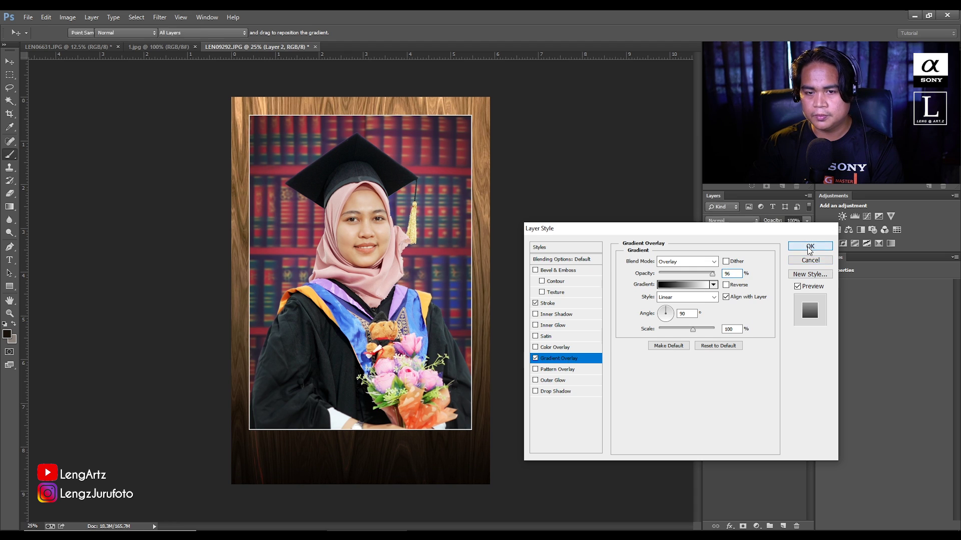
click(740, 464)
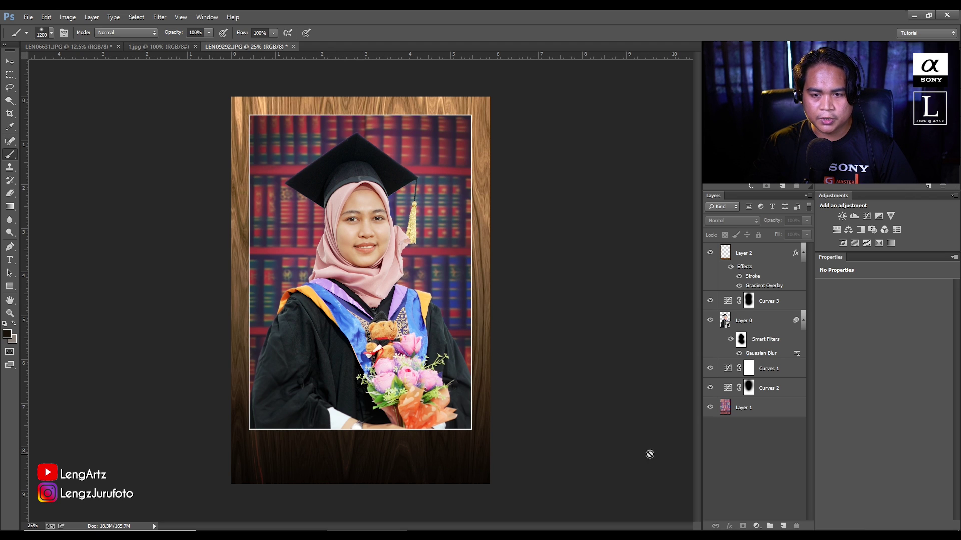
Step: Copy the degree line from the Notepad caption notes
key(alt+Tab)
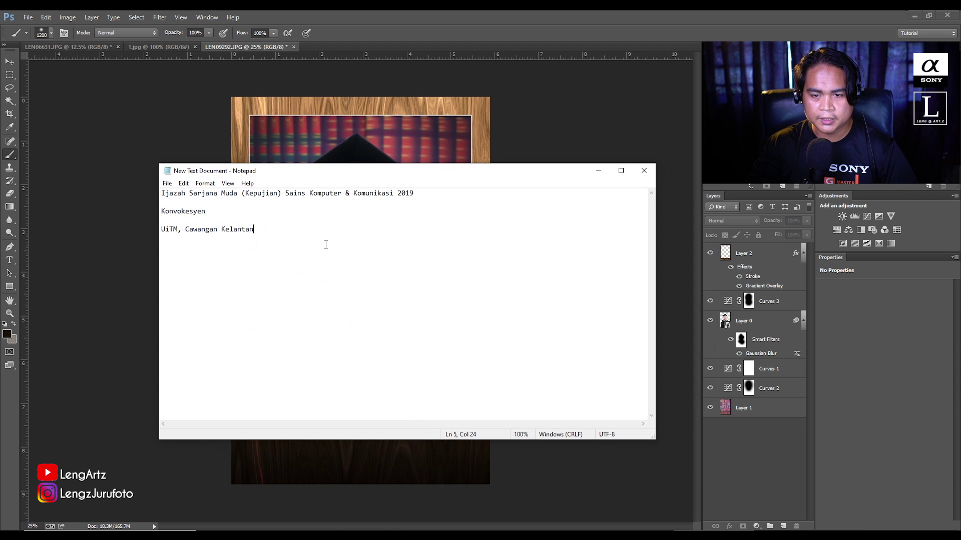
drag(430, 198, 161, 193)
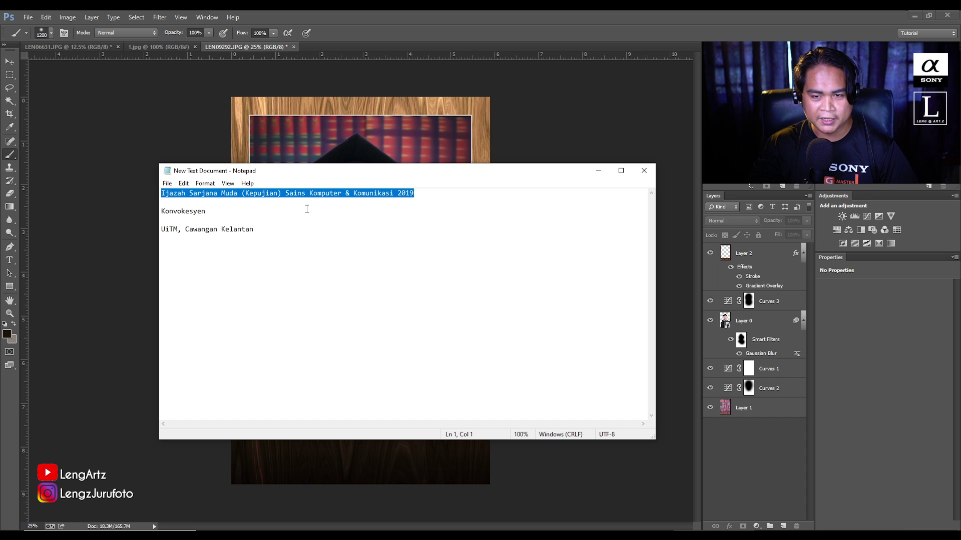
click(598, 171)
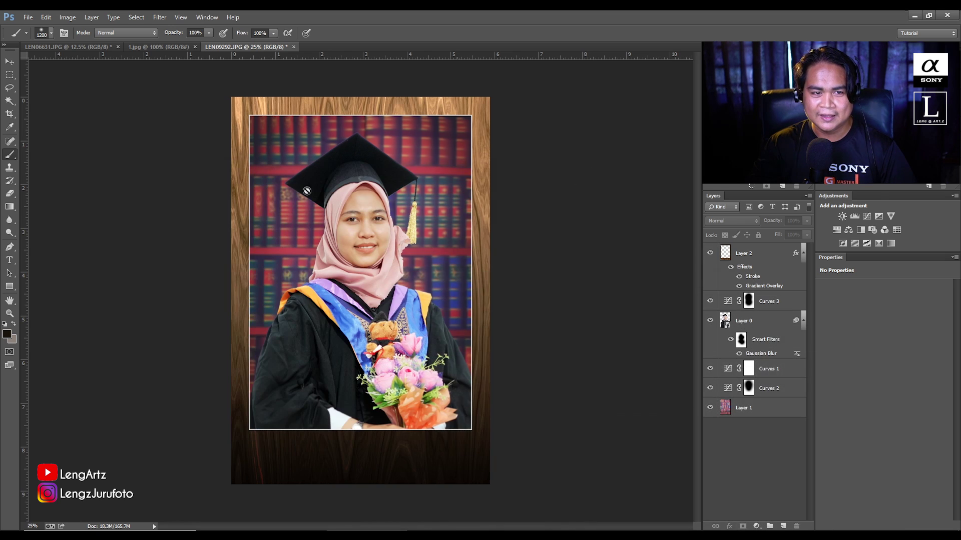
Step: Paste the degree line as white left-aligned text on the wood below the photo
click(10, 259)
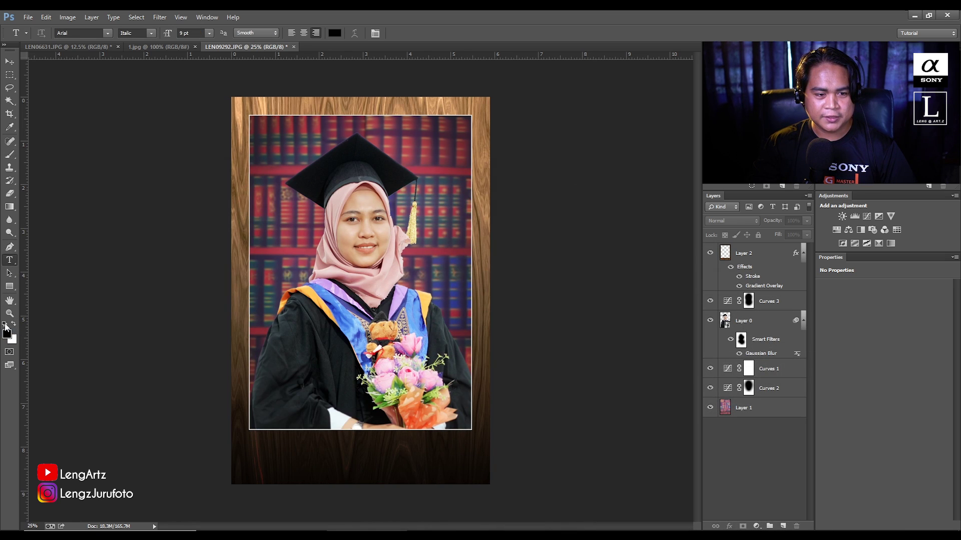
click(15, 325)
click(270, 474)
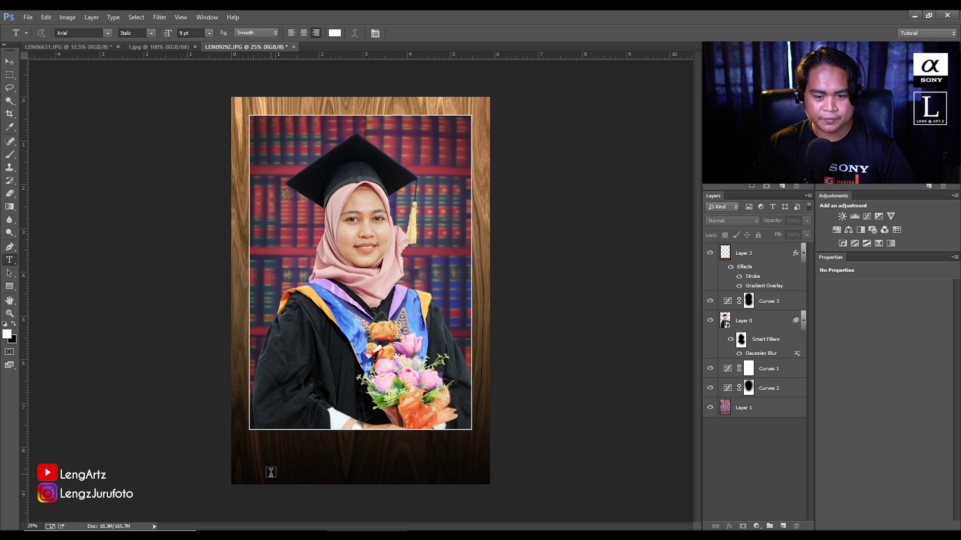
key(ctrl+v)
key(ctrl+shift+l)
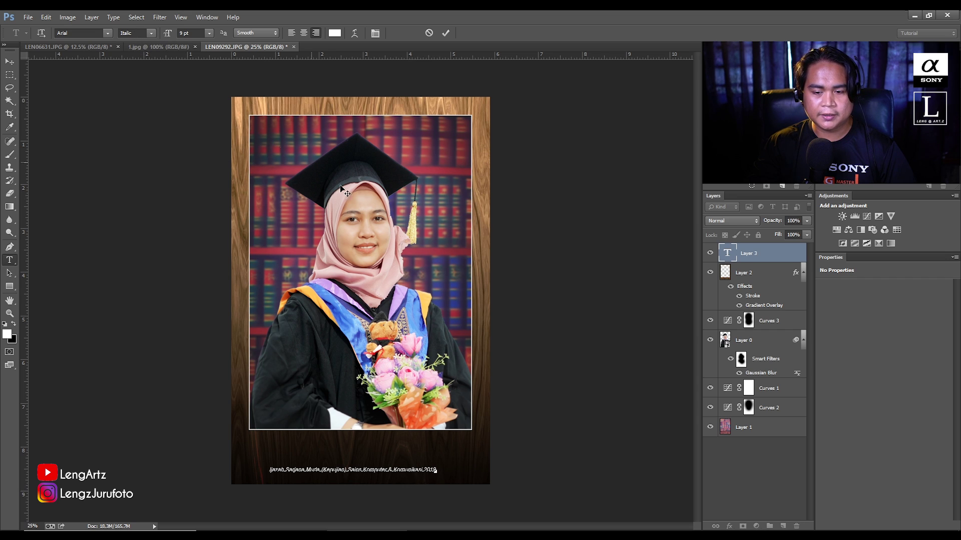
key(ctrl+h)
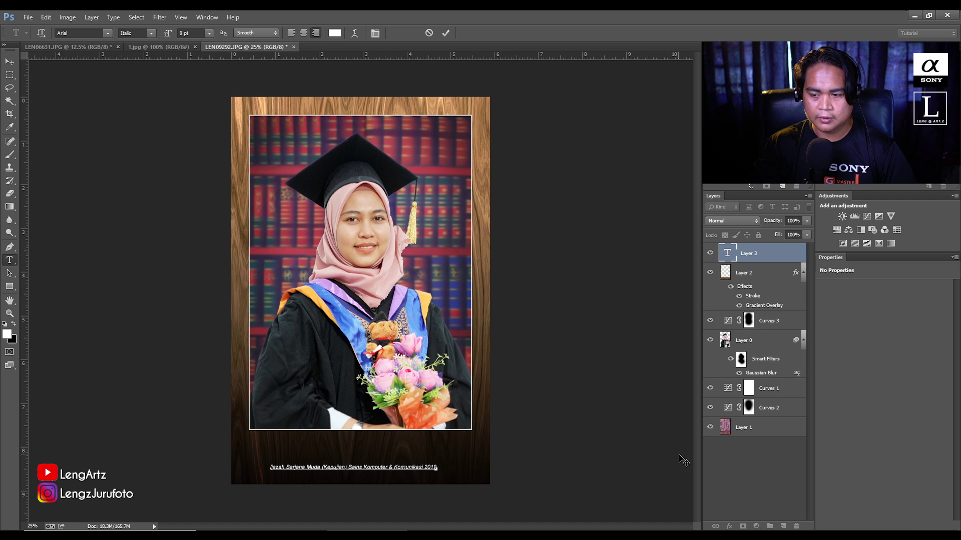
click(723, 465)
key(alt+Tab)
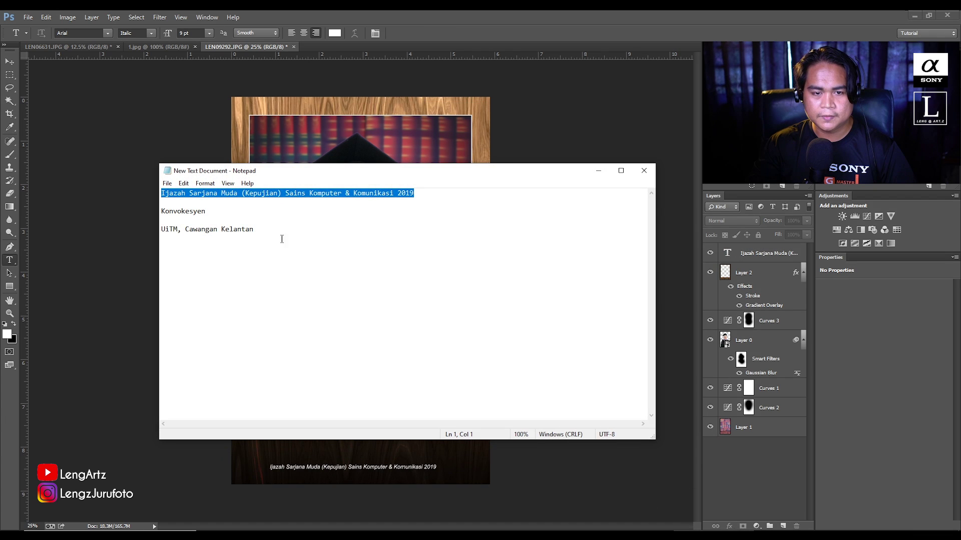
Step: Copy 'Konvokesyen' from the notes and paste it as a new text line
drag(221, 211, 161, 213)
key(ctrl+c)
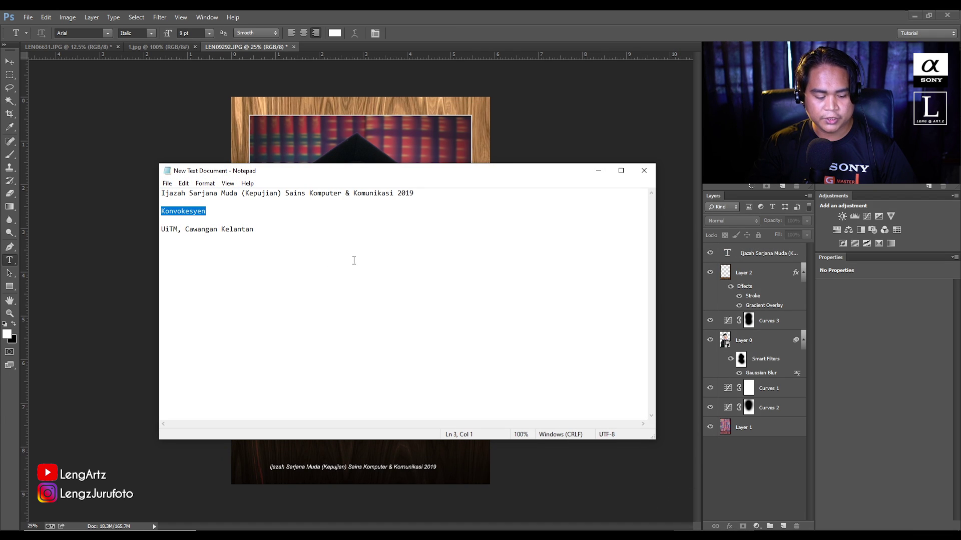
click(598, 171)
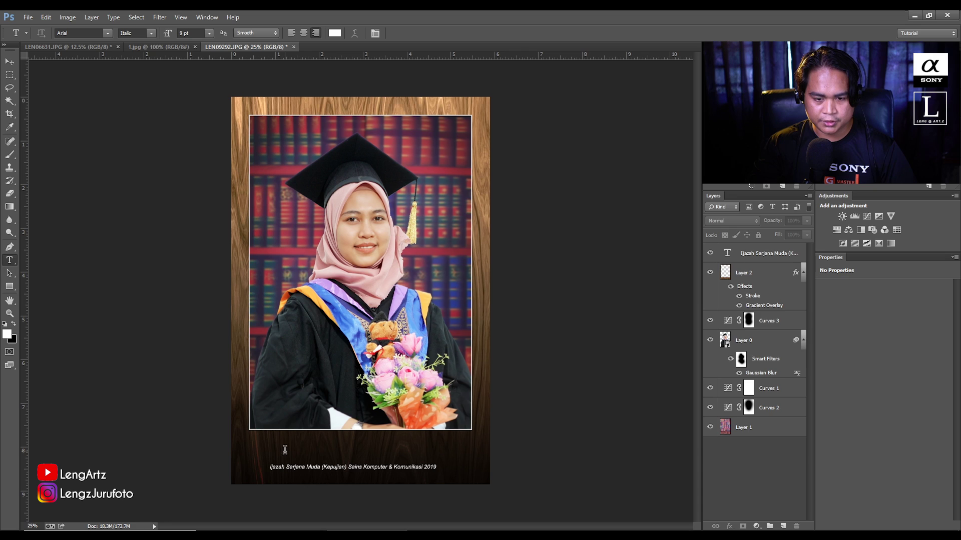
click(285, 450)
key(ctrl+v)
Step: Make 'Konvokesyen' bold at 26 pt and place it just above the degree line
key(ctrl+a)
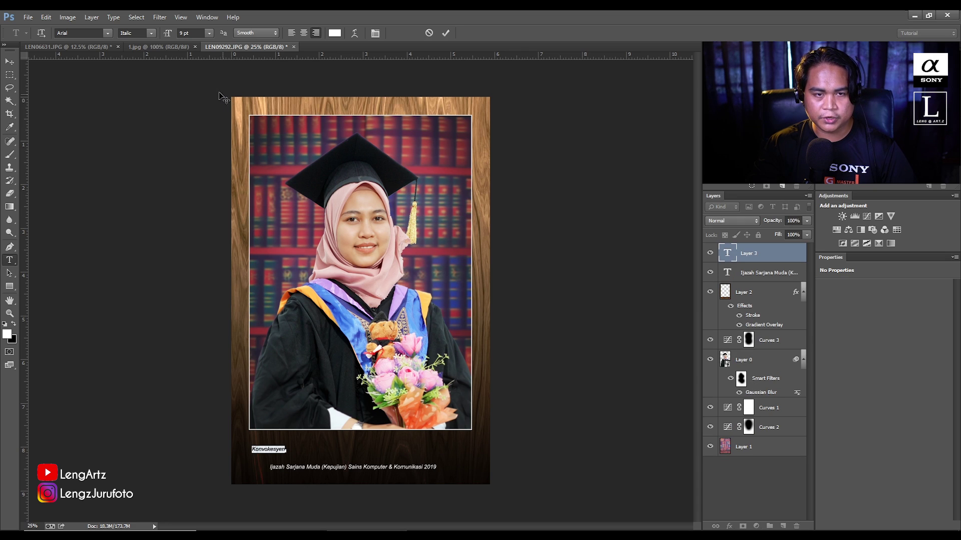
click(151, 33)
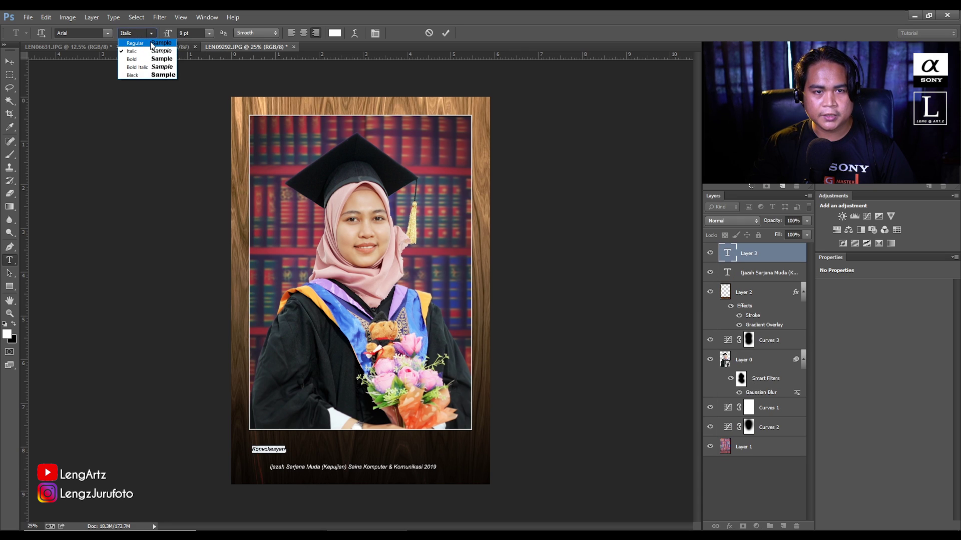
click(150, 59)
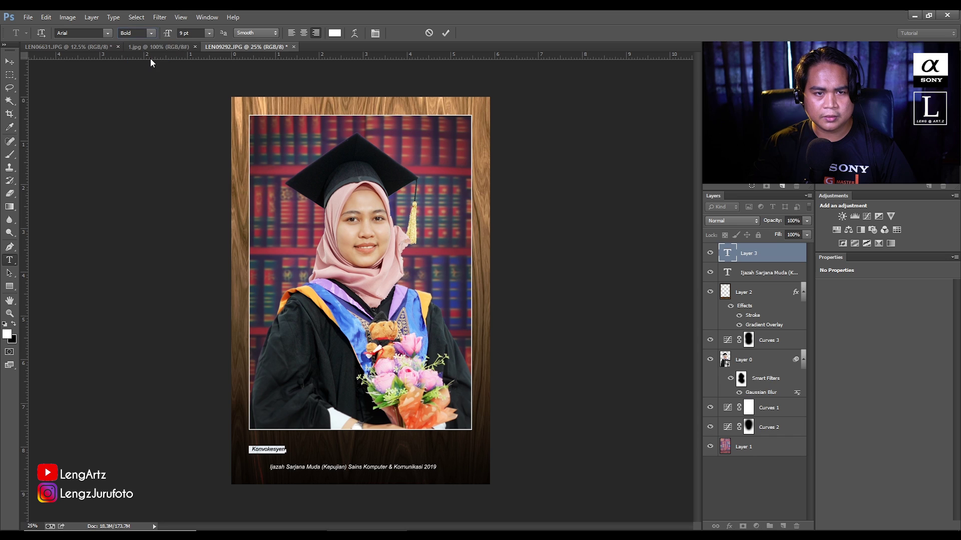
drag(167, 33, 183, 33)
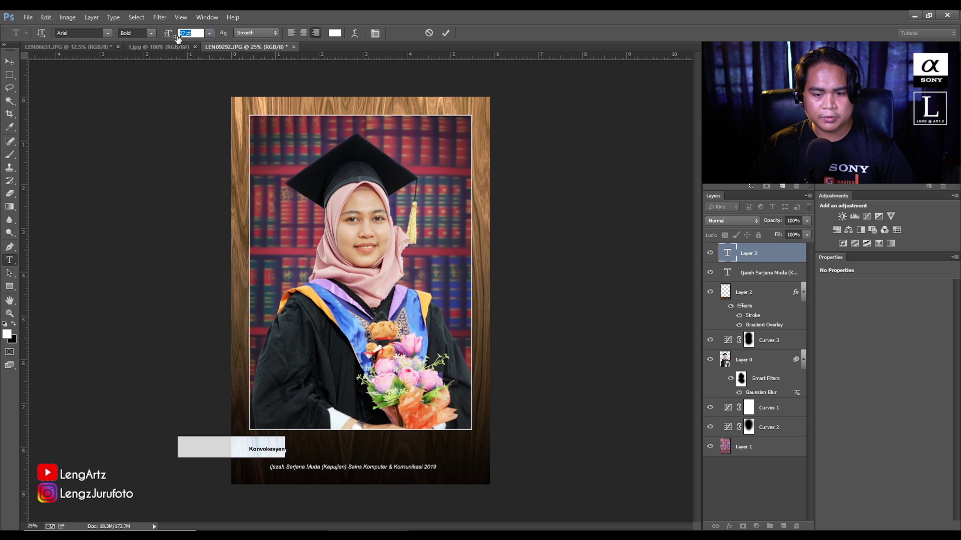
drag(328, 457, 423, 469)
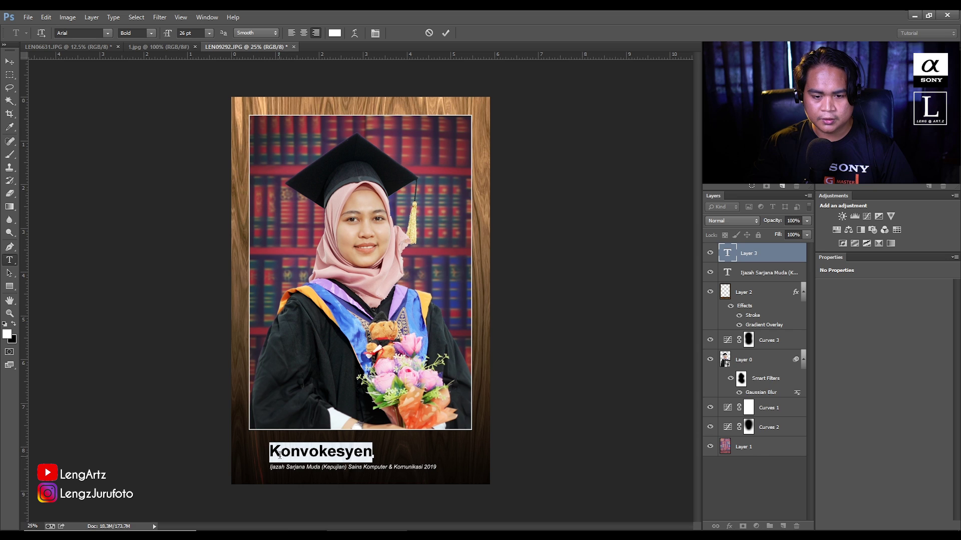
drag(280, 454, 271, 450)
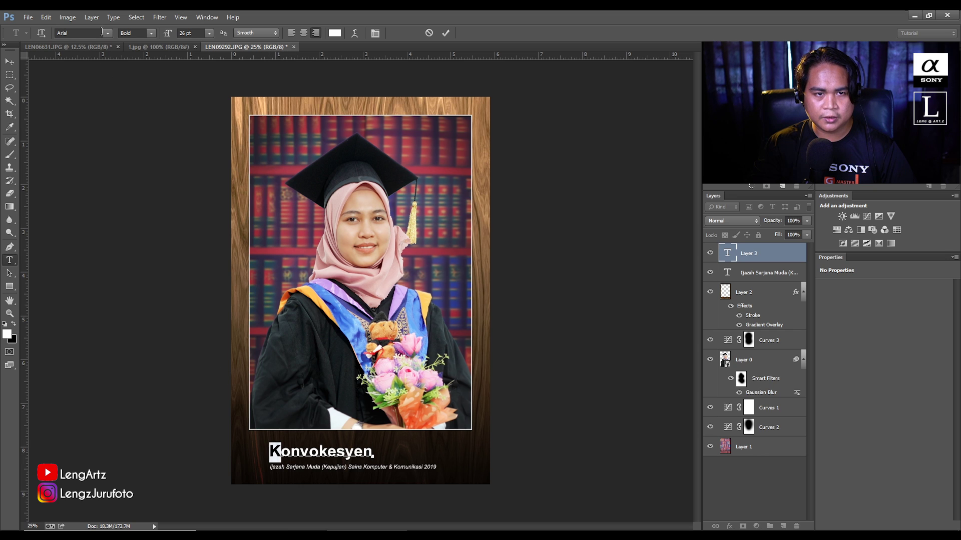
key(ctrl+a)
Step: Set the Konvokesyen title's text colour to orange, hex #fca103
click(335, 33)
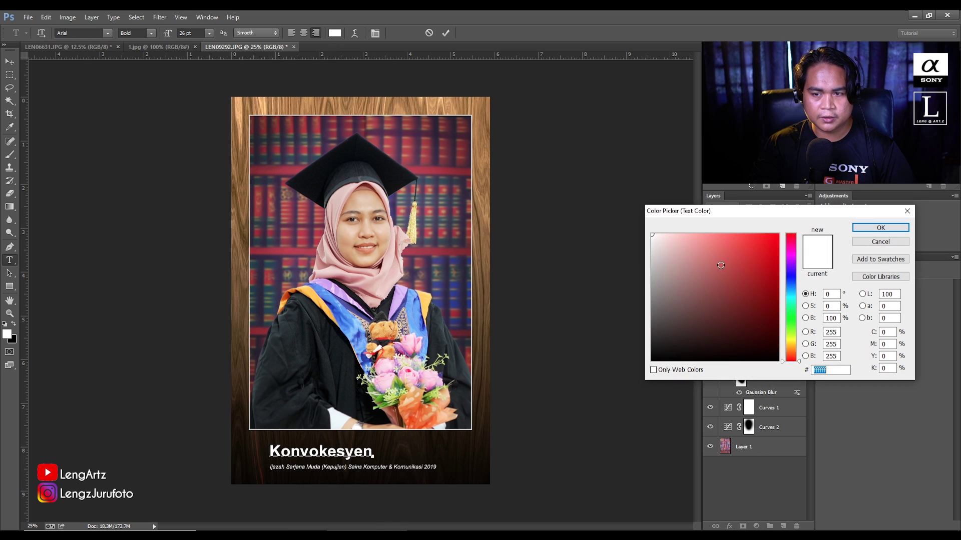
click(790, 341)
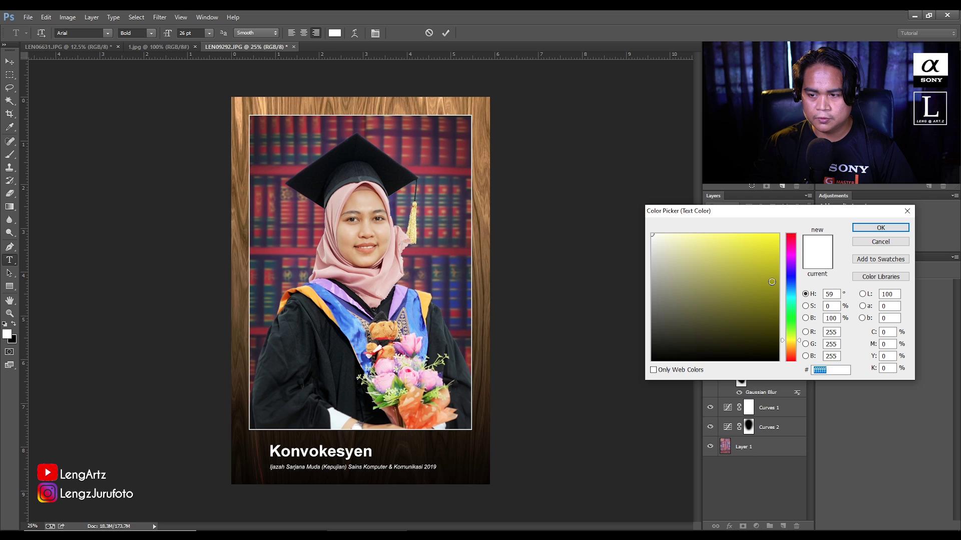
click(771, 280)
click(791, 350)
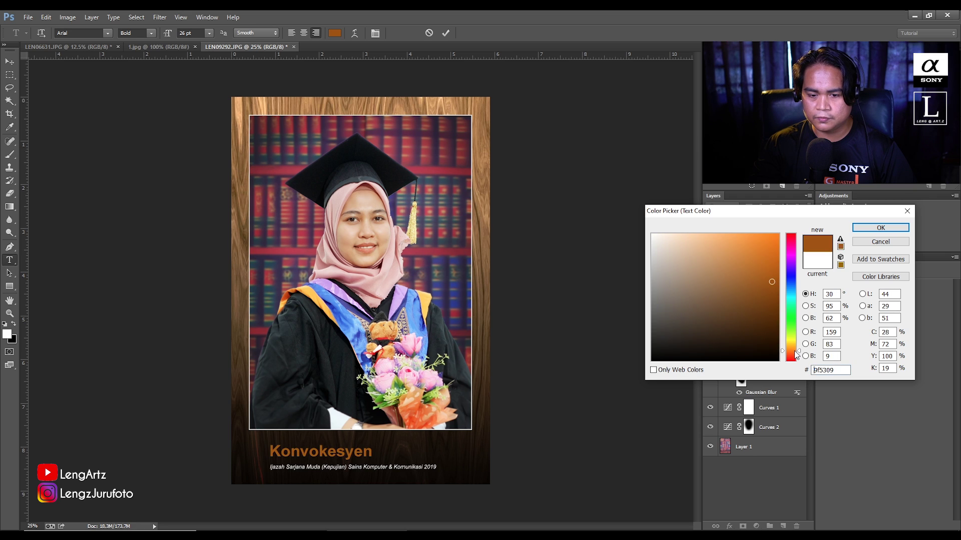
click(776, 238)
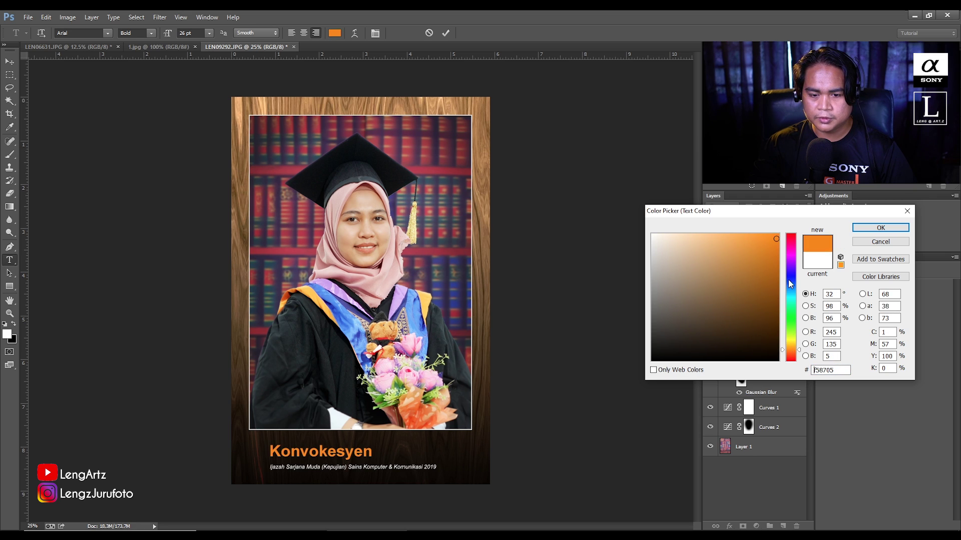
click(762, 234)
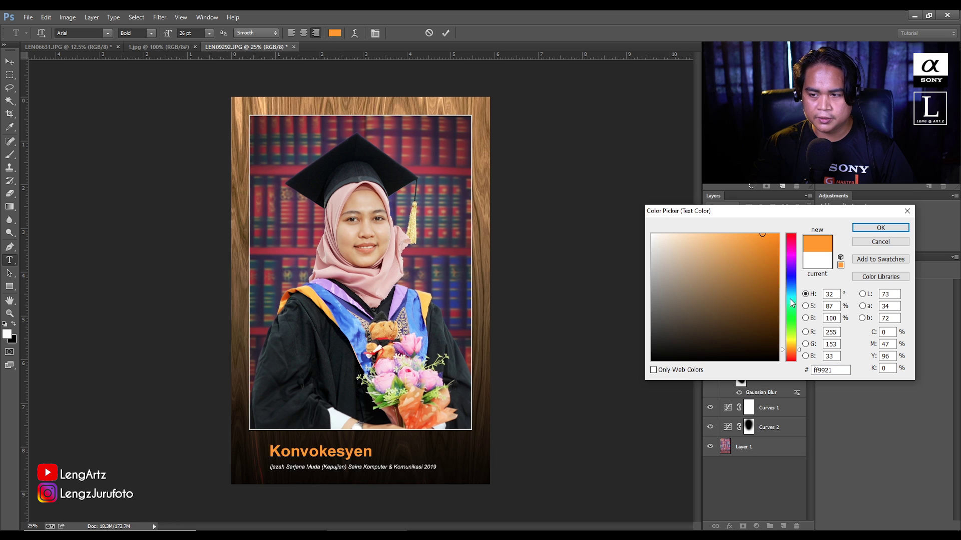
click(791, 347)
click(778, 233)
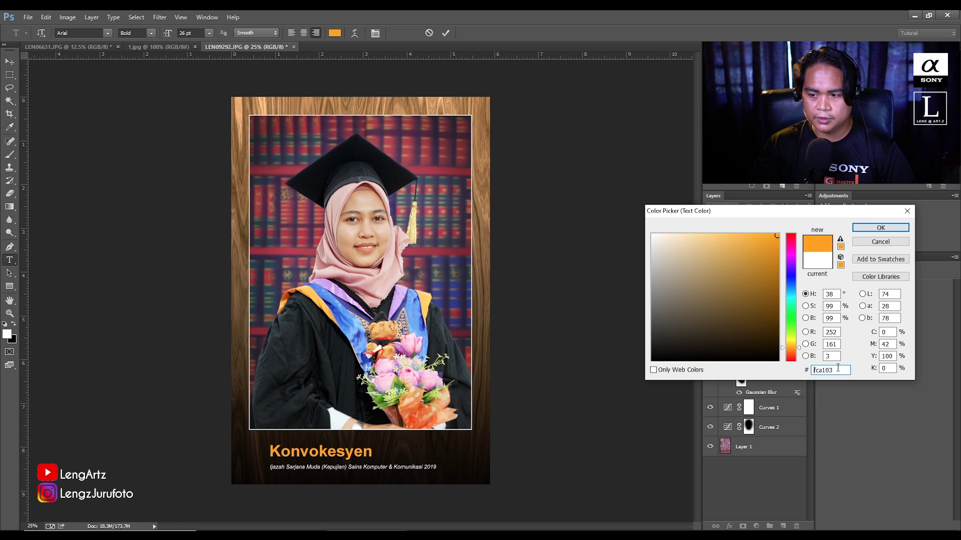
drag(790, 213, 610, 207)
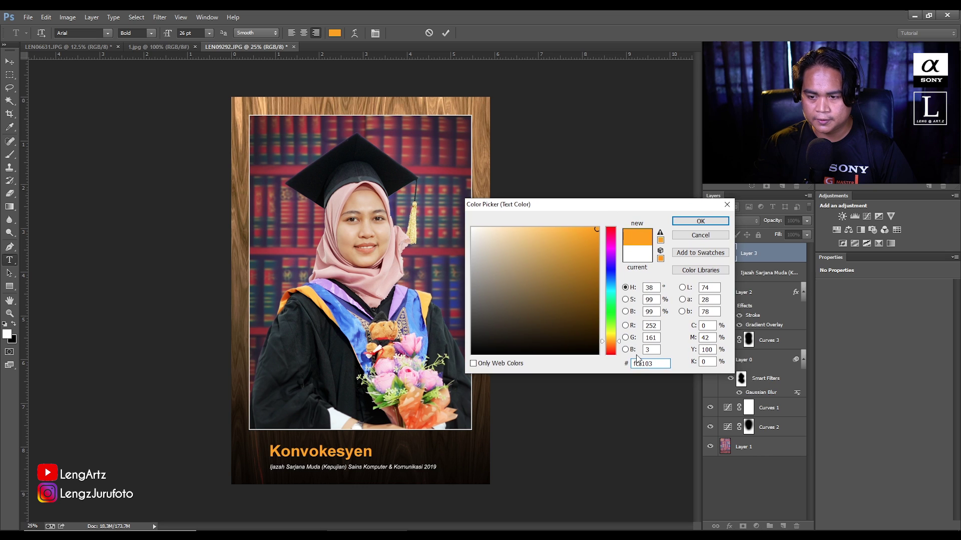
drag(657, 363, 631, 364)
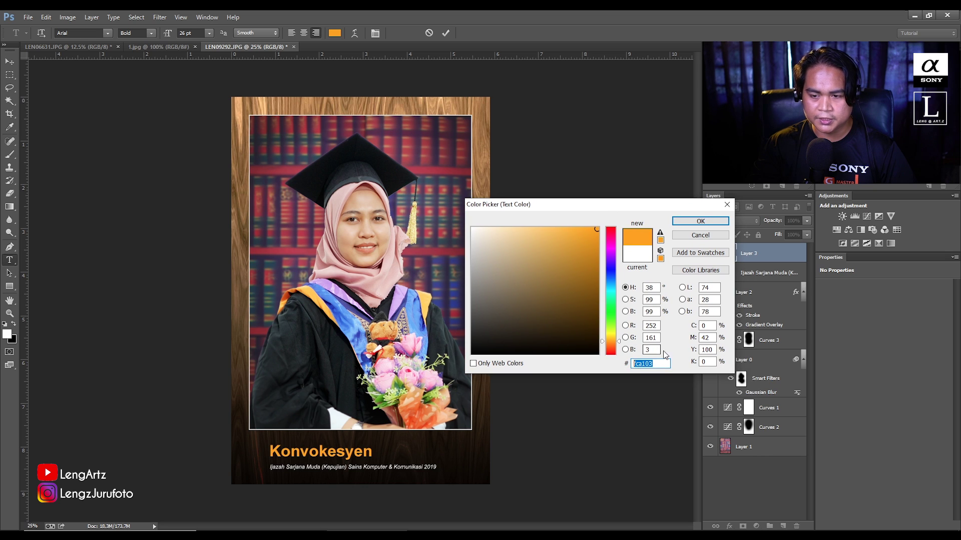
click(701, 221)
click(752, 480)
drag(282, 451, 269, 451)
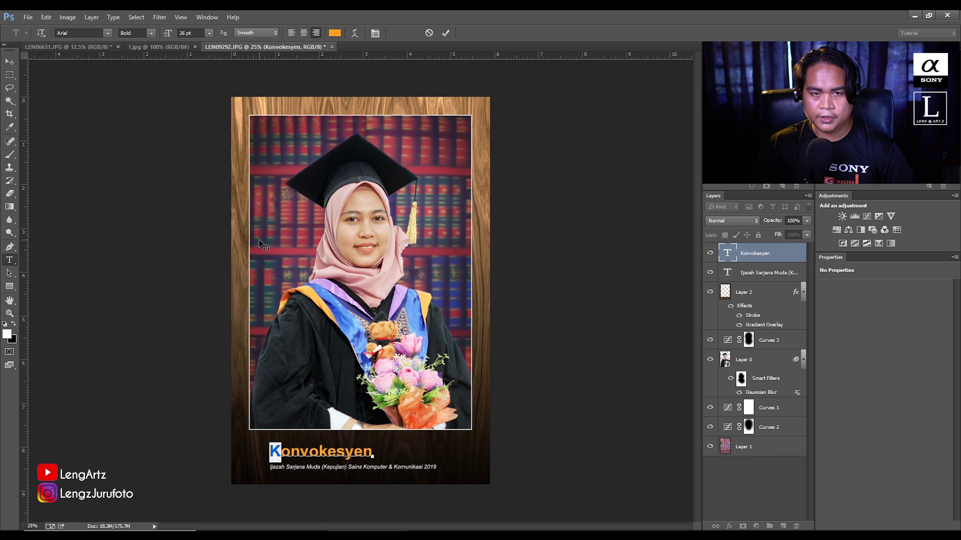
Step: Restyle the initial K as 46 pt Brush Script Std and nudge the title slightly
drag(166, 35, 176, 35)
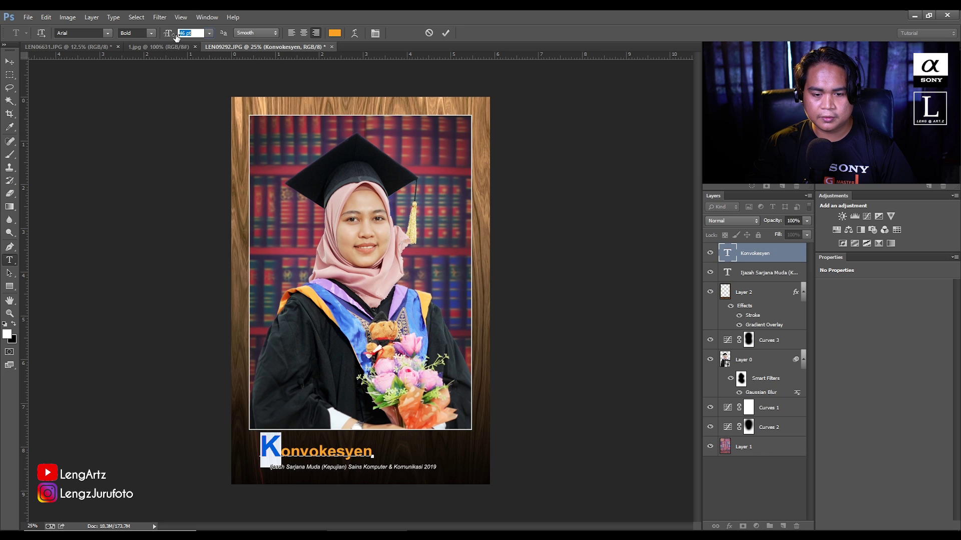
click(107, 33)
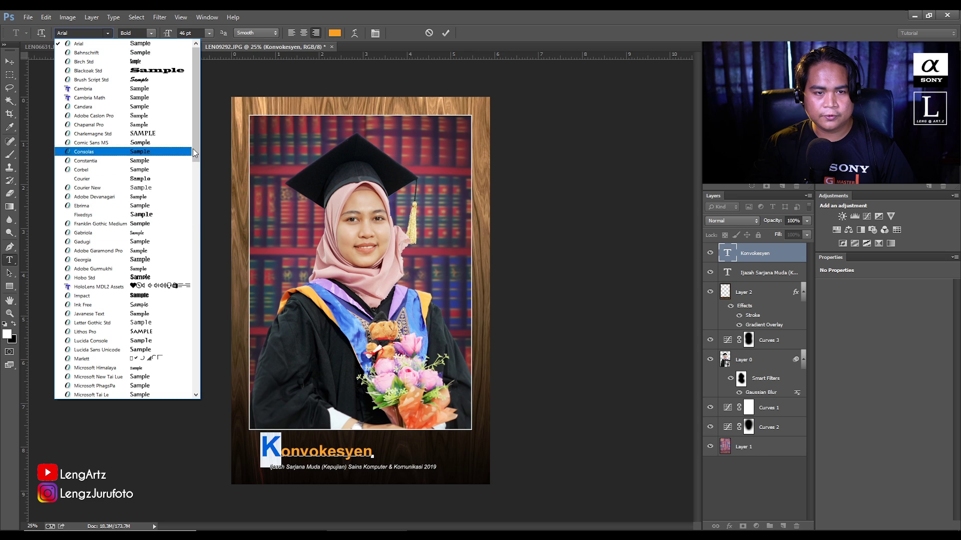
click(140, 81)
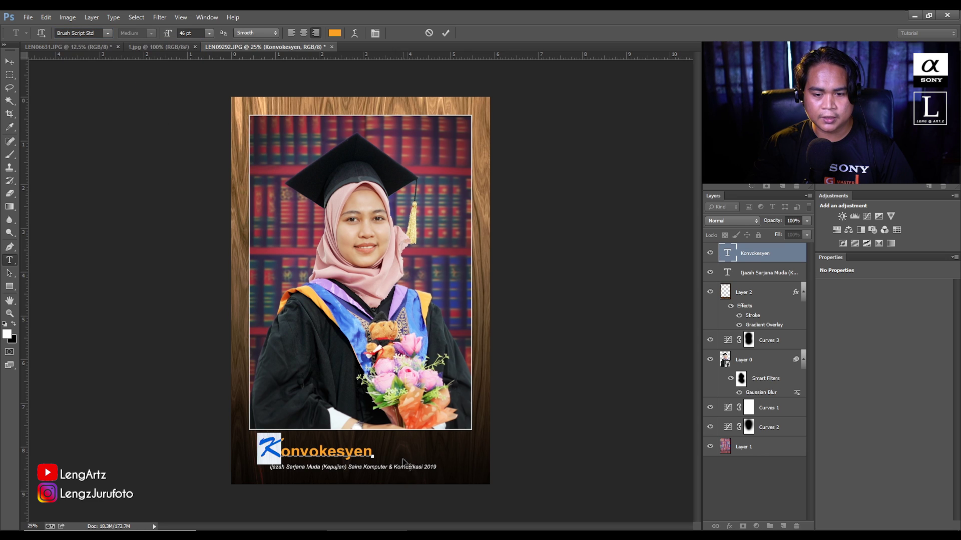
drag(403, 460, 403, 450)
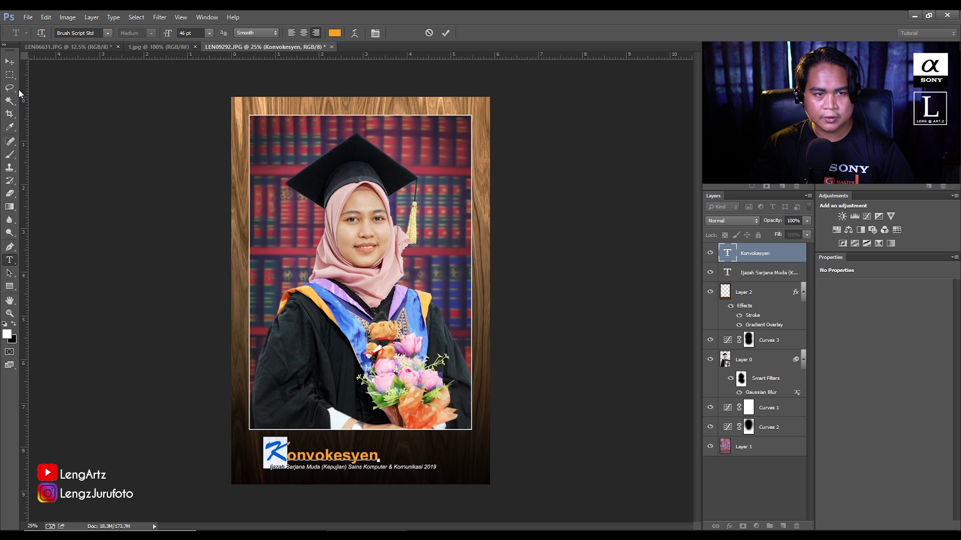
click(9, 75)
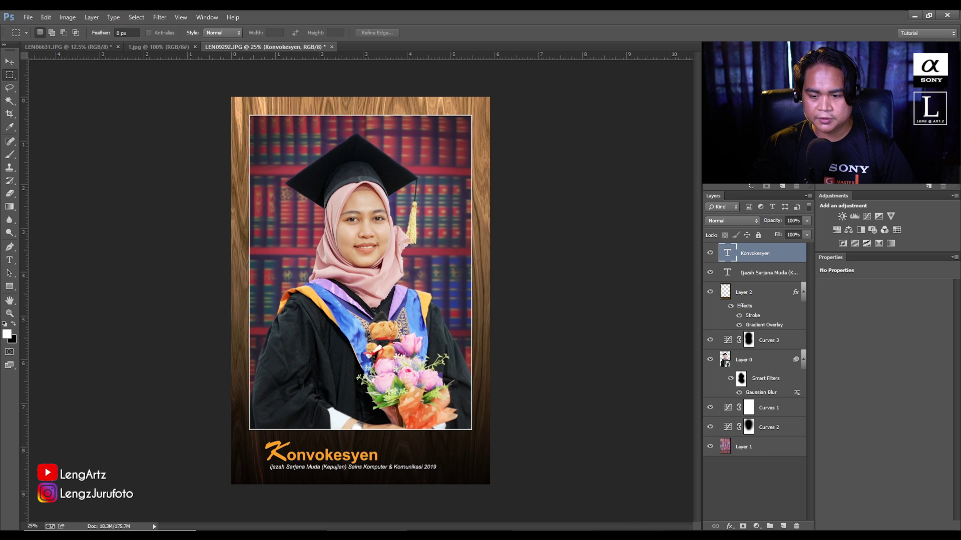
key(alt+Tab)
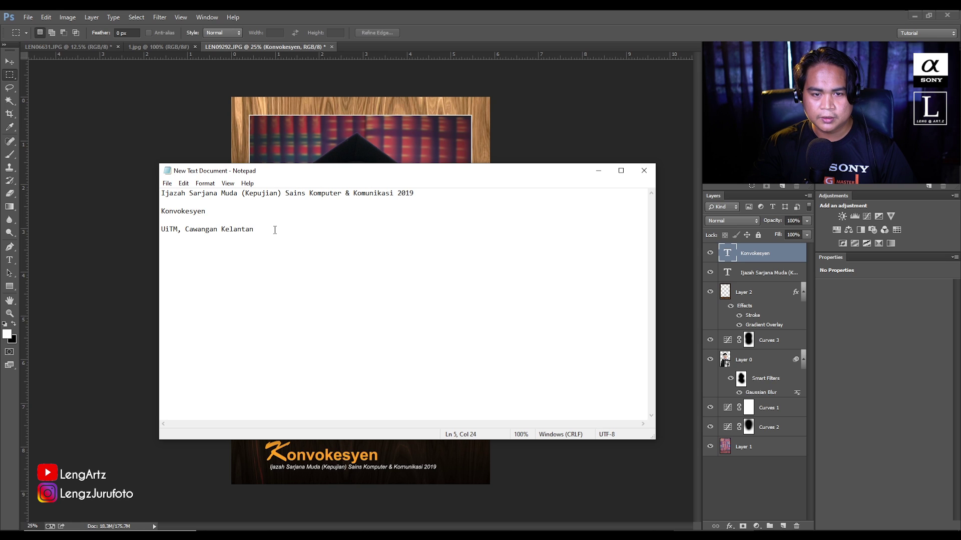
Step: Paste 'UiTM, Cawangan Kelantan' from Notepad as a new text line in the caption area
drag(275, 230, 186, 229)
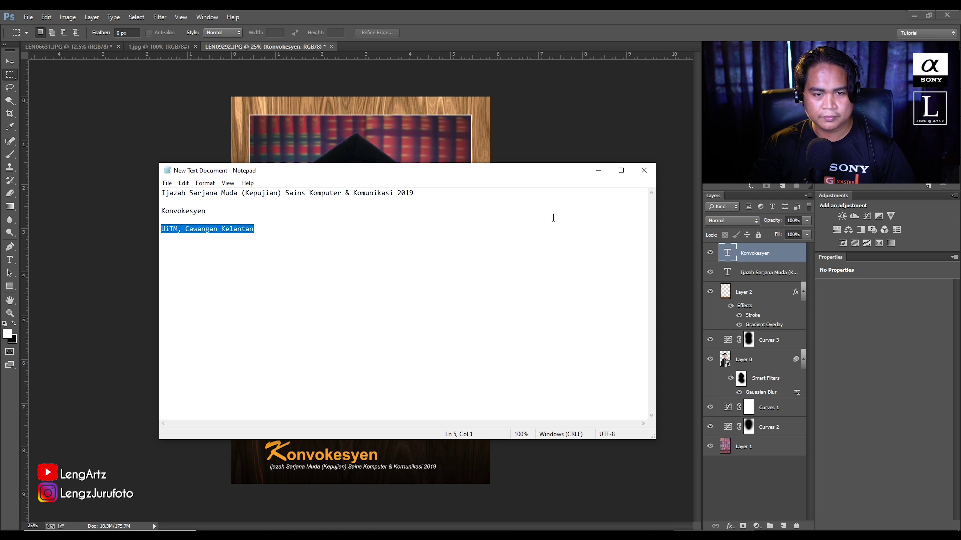
click(598, 171)
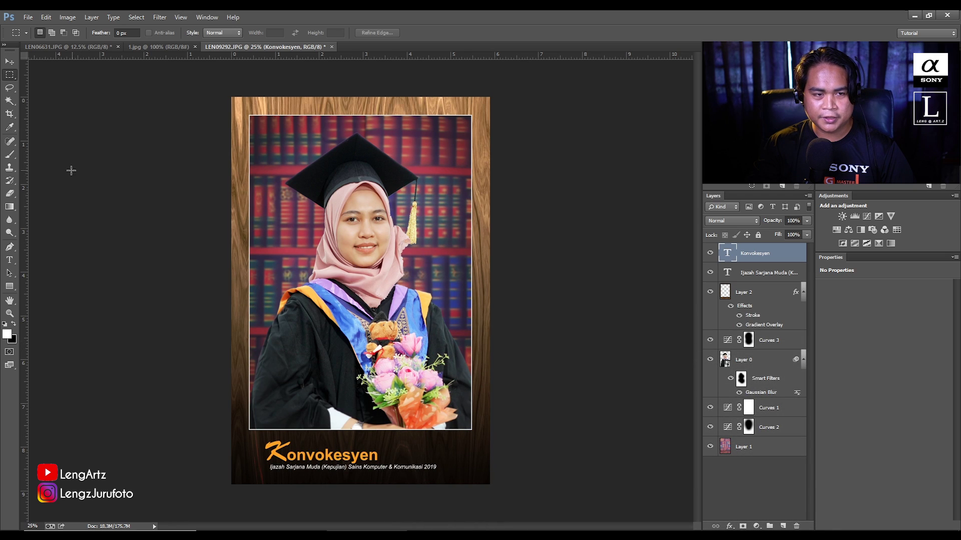
click(10, 259)
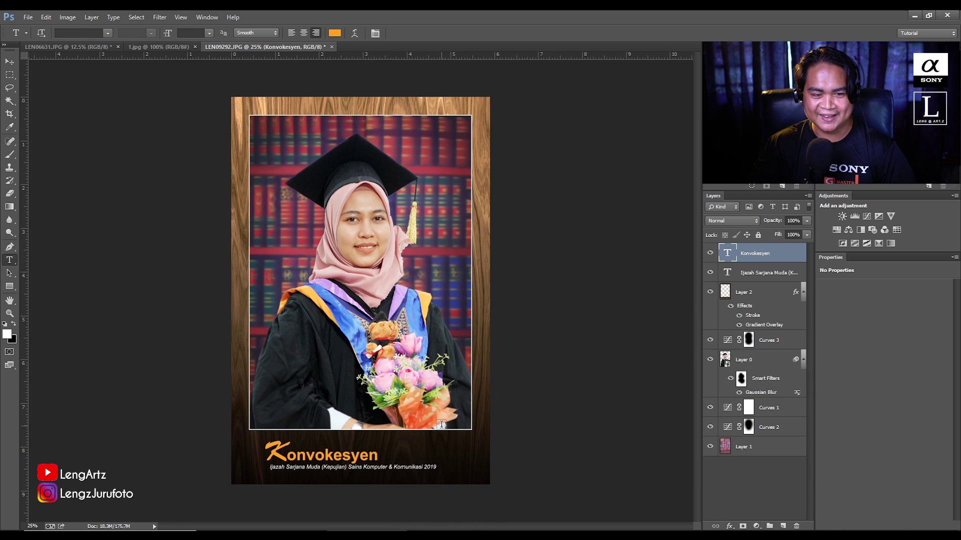
click(398, 444)
key(ctrl+v)
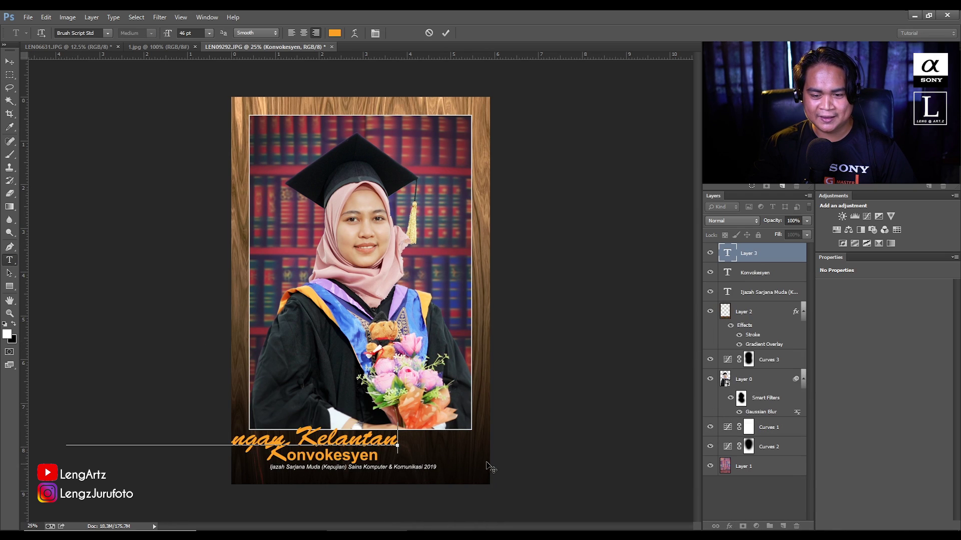
Step: Set the campus text to Arial Regular at about 15 pt
key(ctrl+a)
click(107, 34)
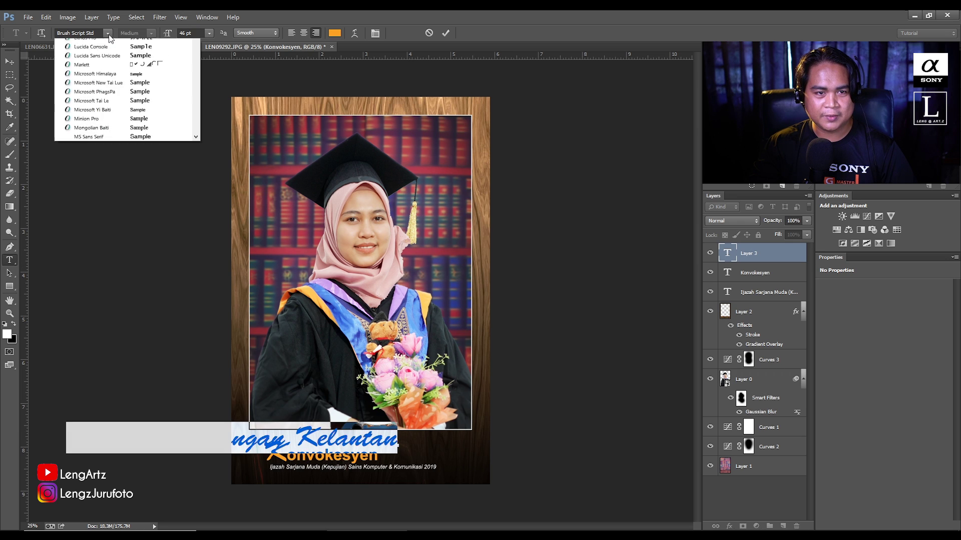
scroll(166, 100, up, 2)
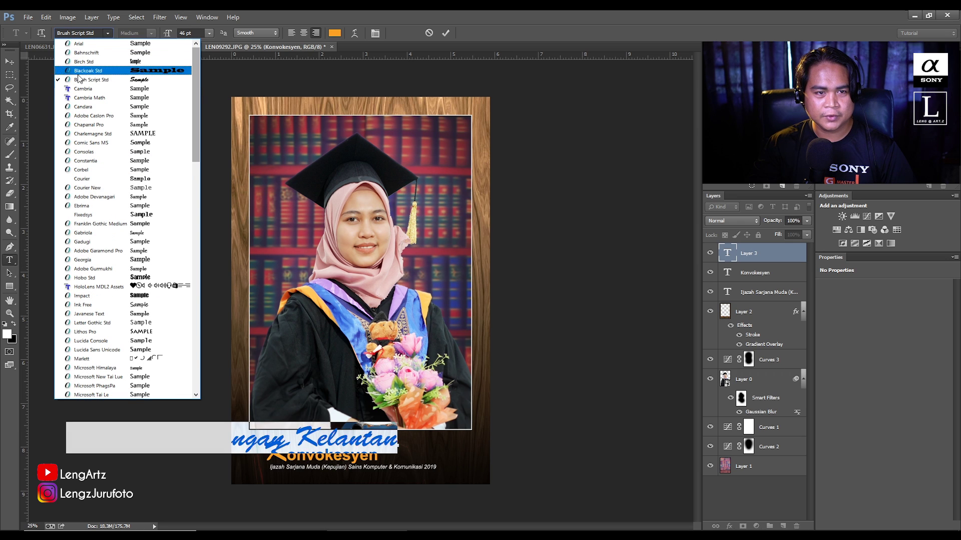
click(89, 45)
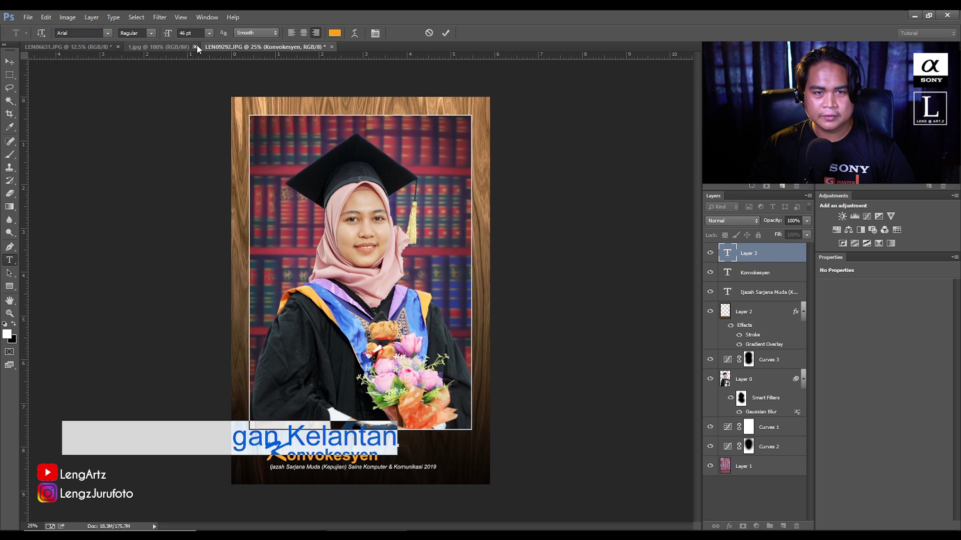
drag(170, 32, 157, 36)
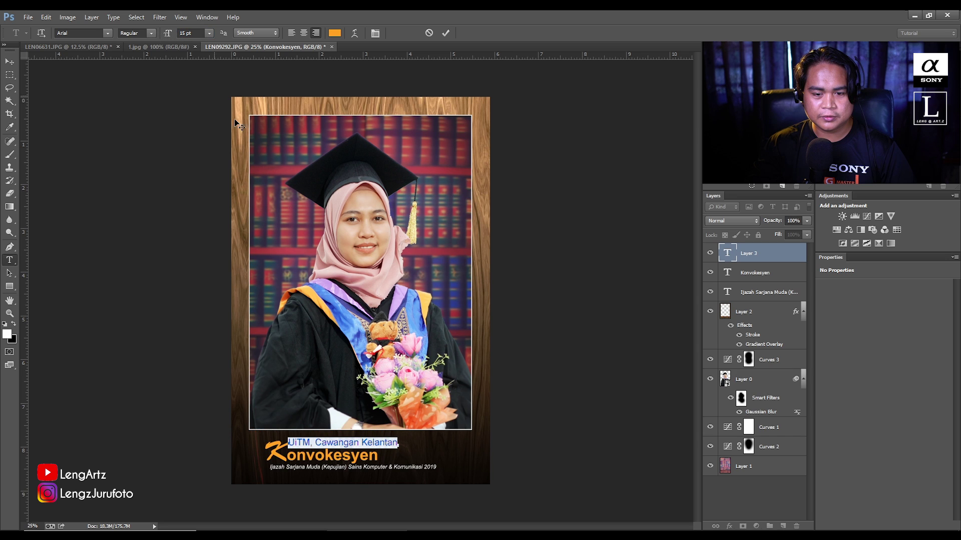
click(335, 33)
Step: Make the campus text white (ffffff) and move it beside Konvokesyen
text(ffffff)
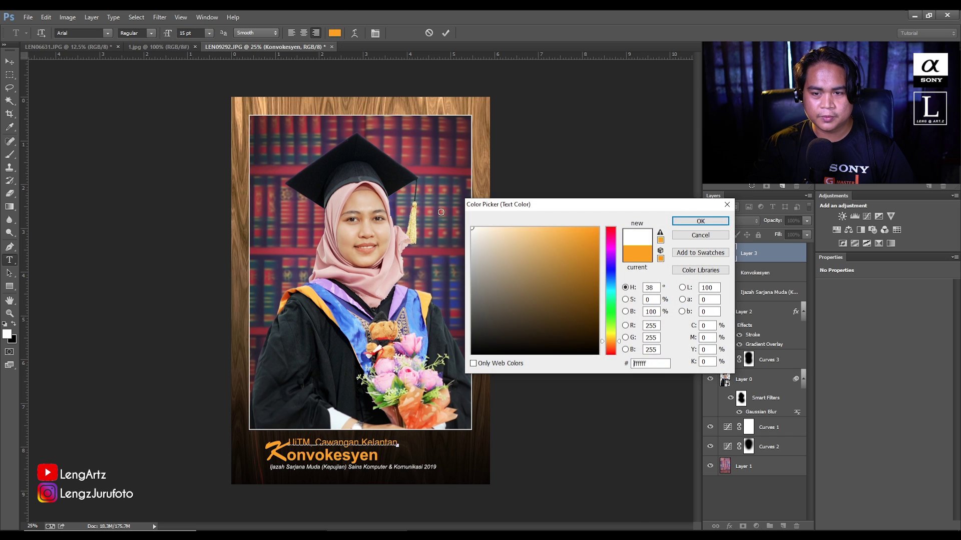
click(685, 221)
mouse_move(491, 465)
mouse_down()
mouse_move(580, 469)
mouse_move(552, 464)
mouse_up()
Step: Break the campus line so 'Kelantan' sits below 'UiTM, Cawangan'
click(384, 443)
drag(378, 440, 470, 443)
click(424, 441)
key(BackSpace)
key(Return)
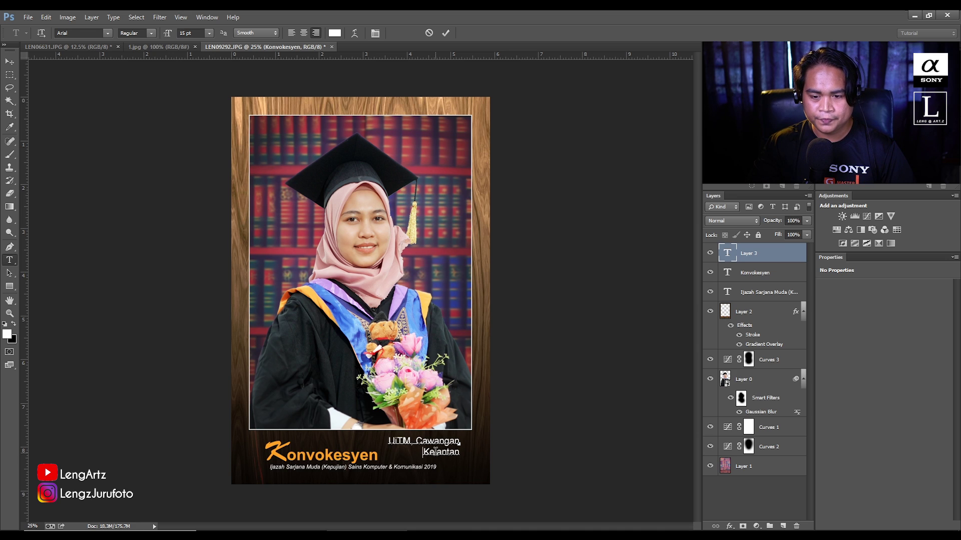
key(ctrl+a)
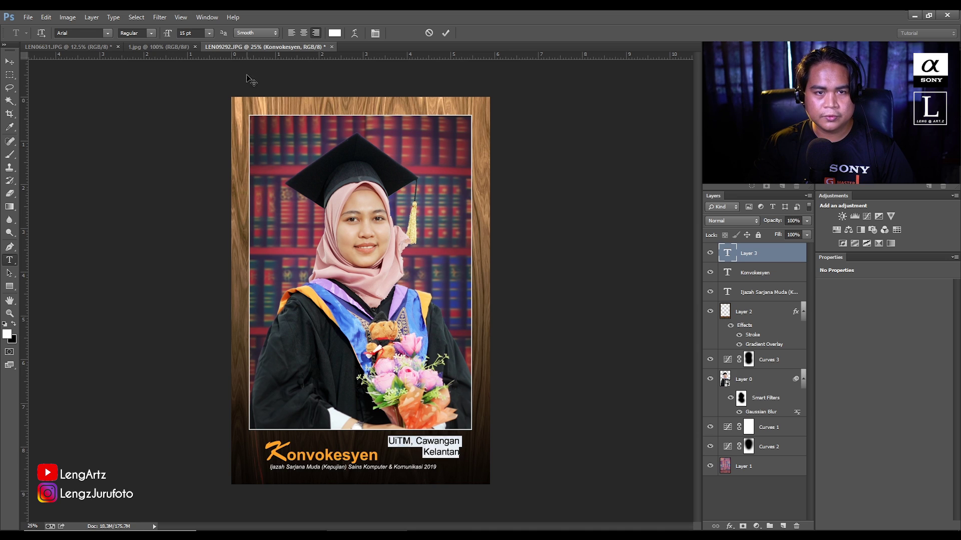
Step: Keep the campus caption right-aligned and set 'Cawangan Kelantan' to 9 pt
click(289, 33)
click(317, 33)
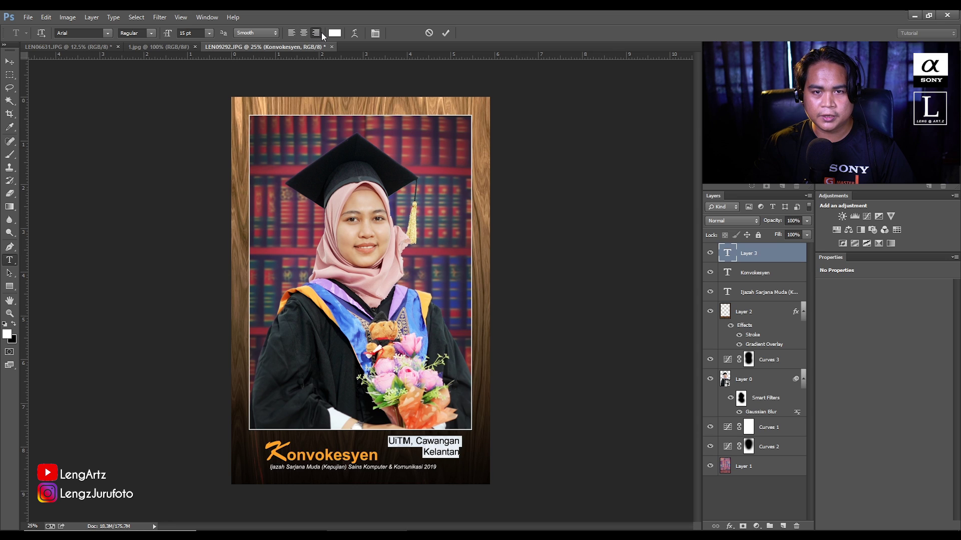
drag(460, 452, 418, 440)
drag(165, 34, 162, 33)
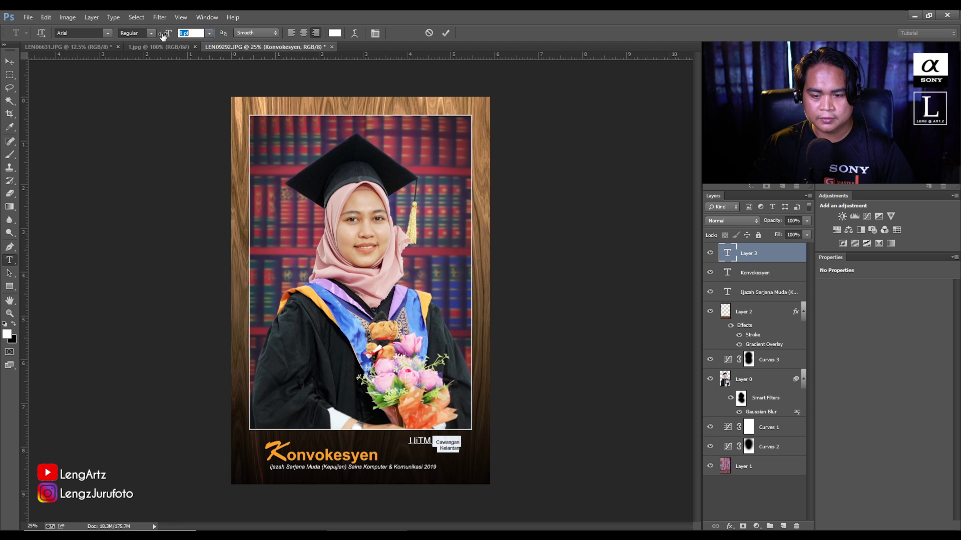
key(Up)
mouse_move(467, 446)
mouse_down()
mouse_move(465, 461)
mouse_move(371, 444)
mouse_up()
Step: Enlarge 'UiTM,' to 20 pt, nudge the caption slightly right and commit it
click(406, 444)
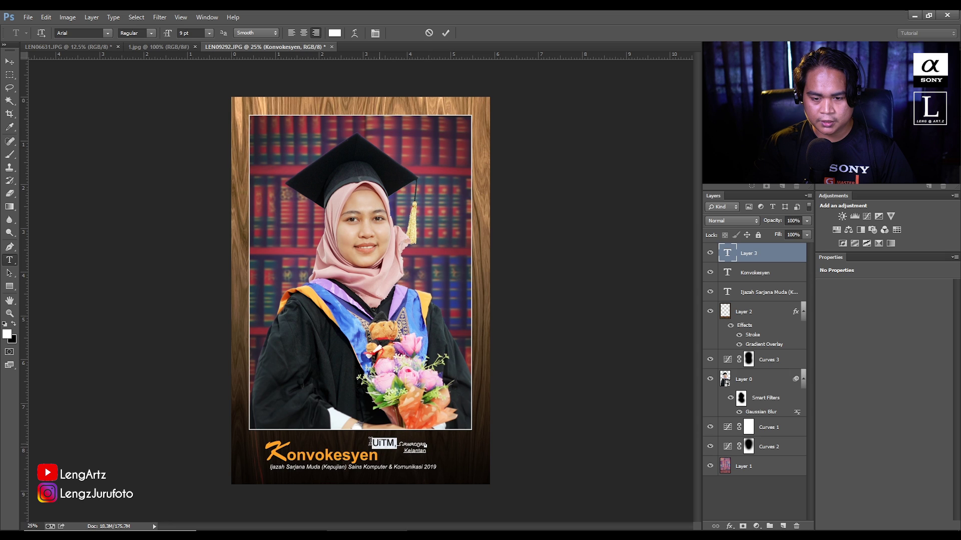
drag(168, 38, 172, 38)
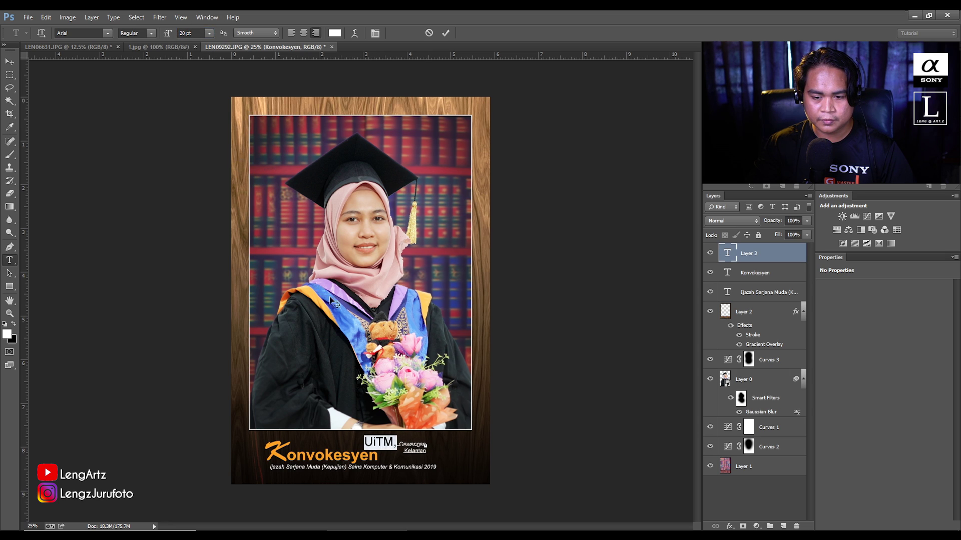
drag(435, 460, 436, 461)
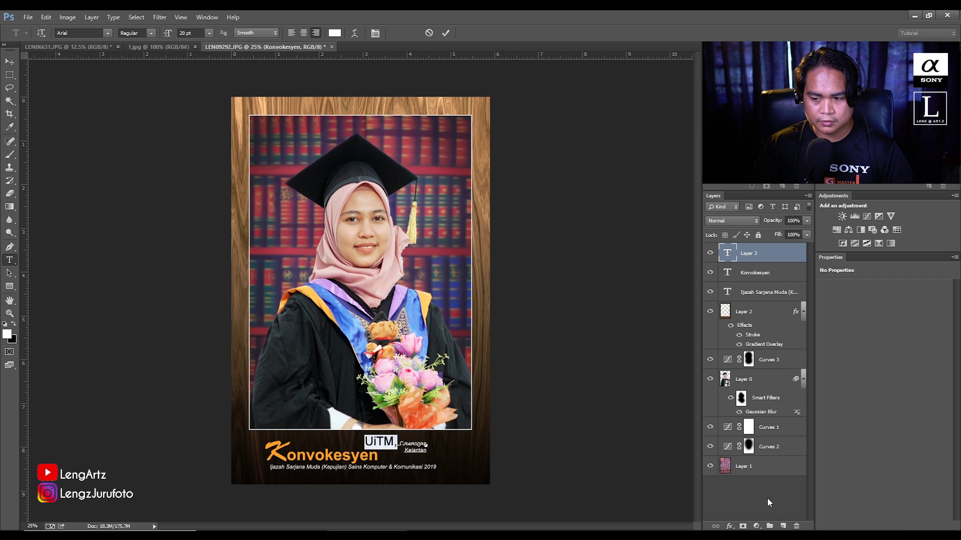
click(769, 502)
key(v)
click(341, 459)
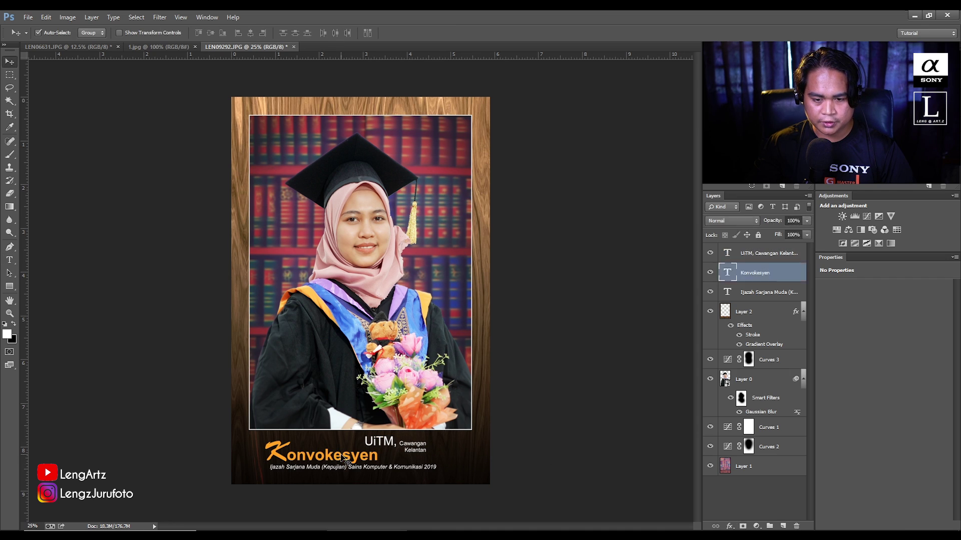
Step: Shift the Konvokesyen title about 33 px right and colour it yellow
key(ctrl+t)
drag(356, 459, 374, 459)
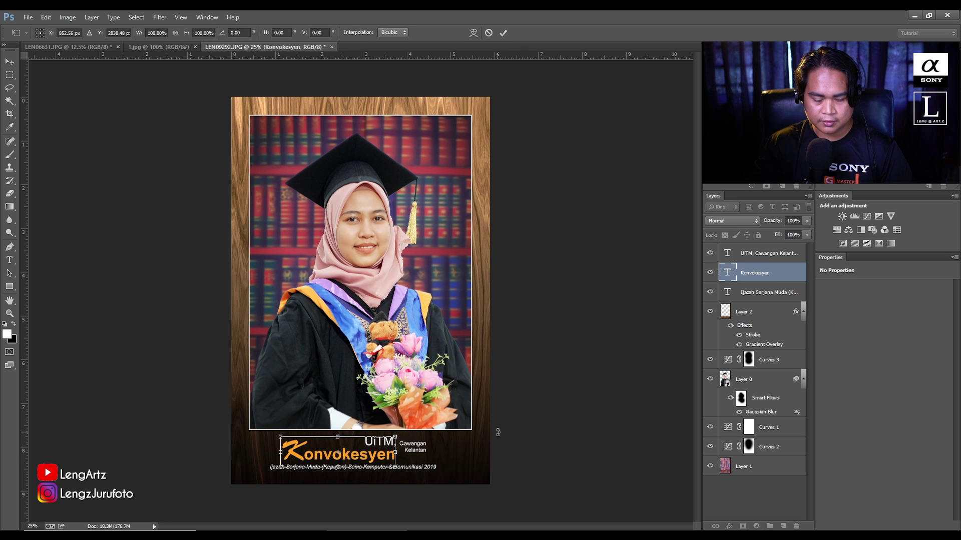
key(Return)
key(t)
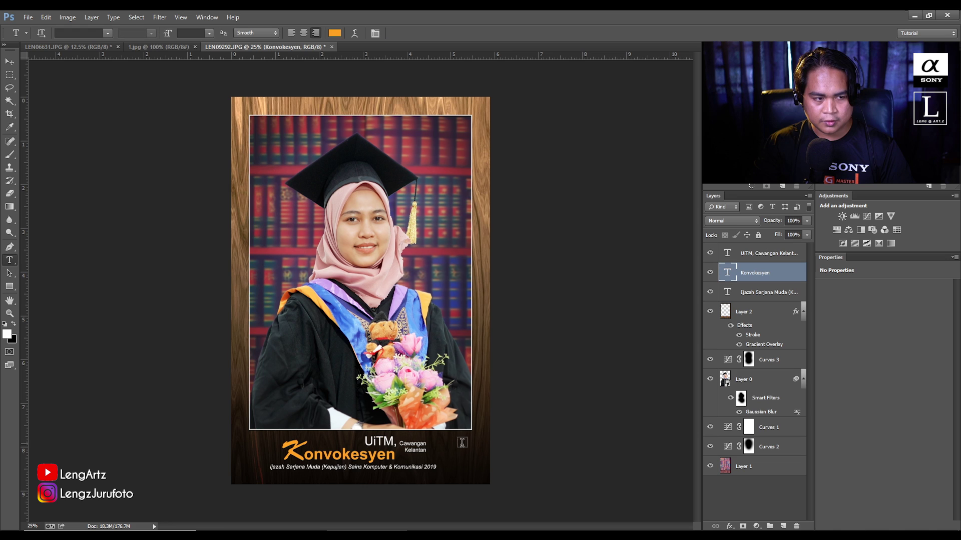
click(353, 455)
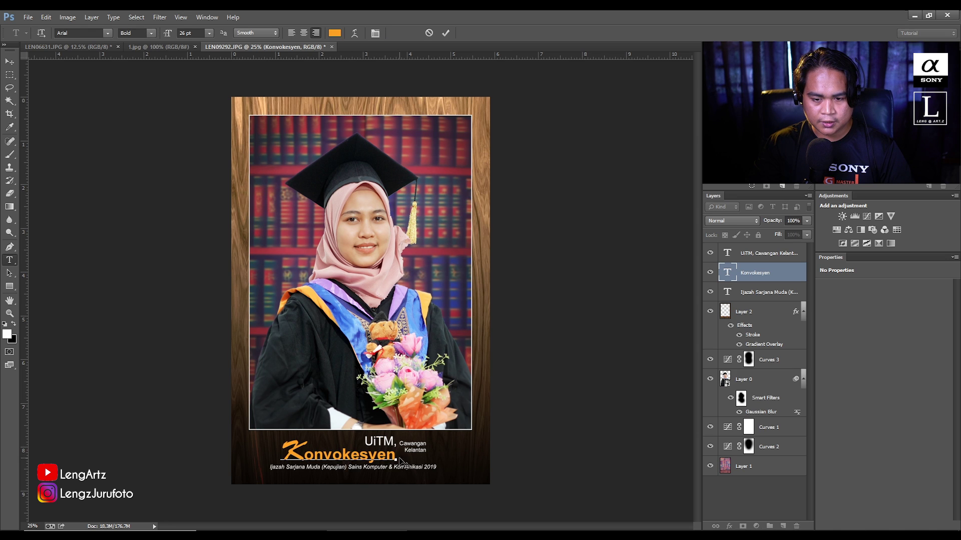
drag(395, 457, 280, 452)
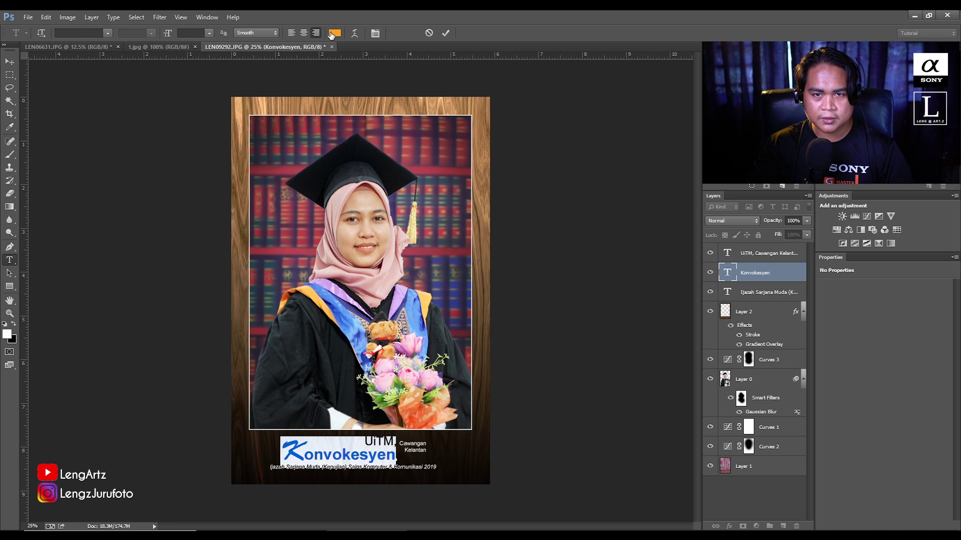
click(333, 33)
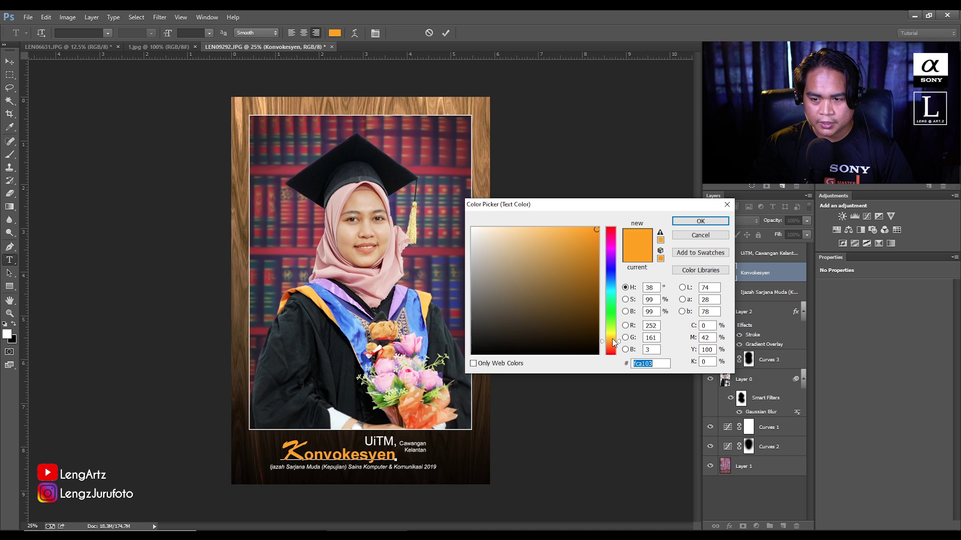
drag(614, 343, 614, 339)
drag(597, 229, 592, 228)
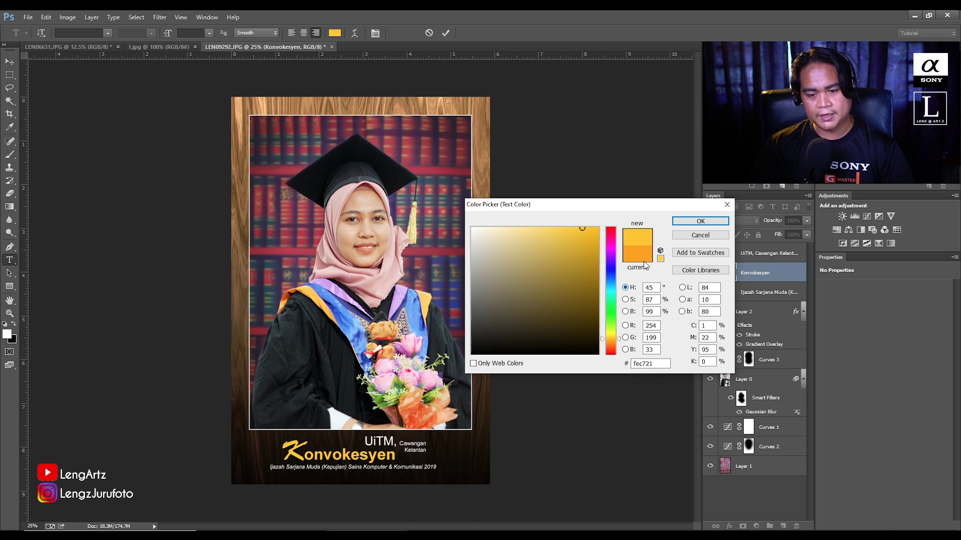
click(700, 221)
Step: Set every letter of Konvokesyen after the K to Bold Italic
click(393, 464)
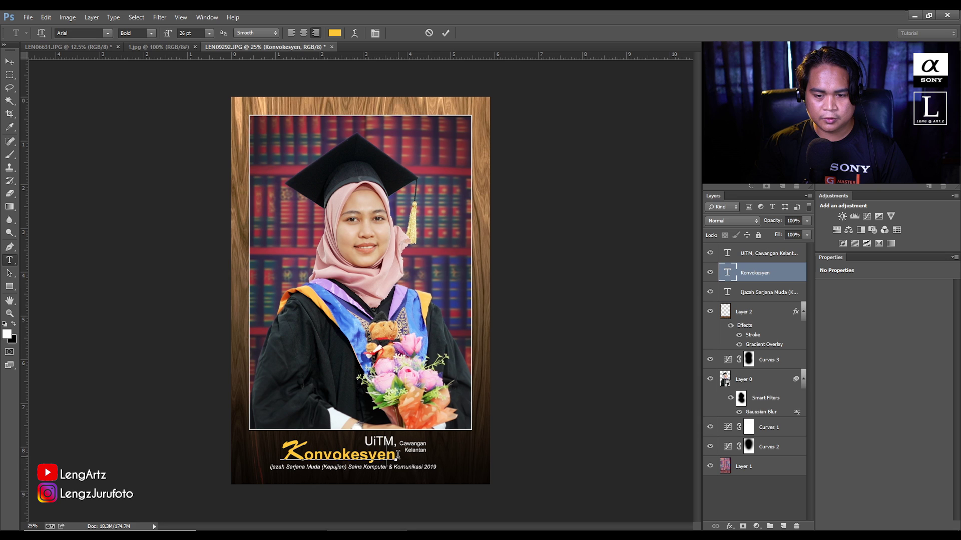
drag(398, 455, 307, 456)
click(151, 32)
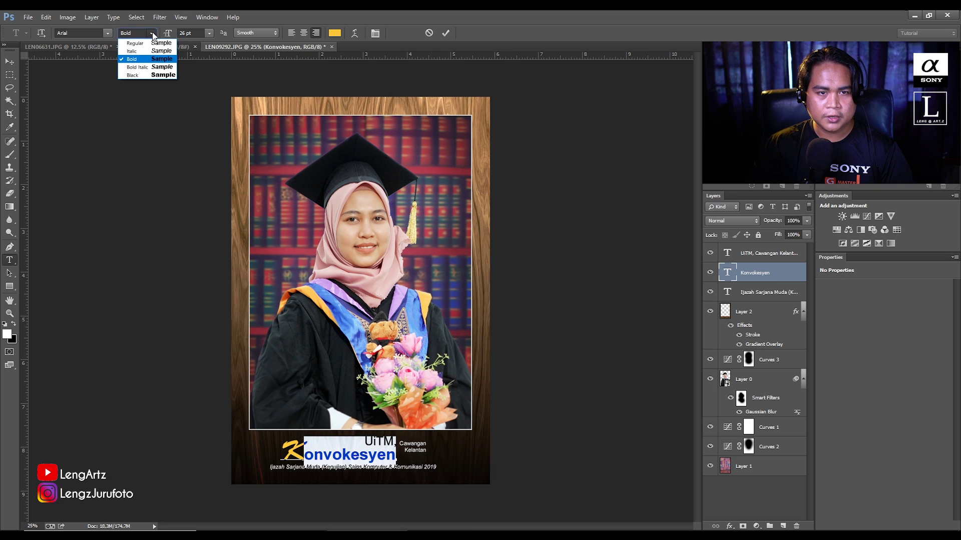
click(149, 50)
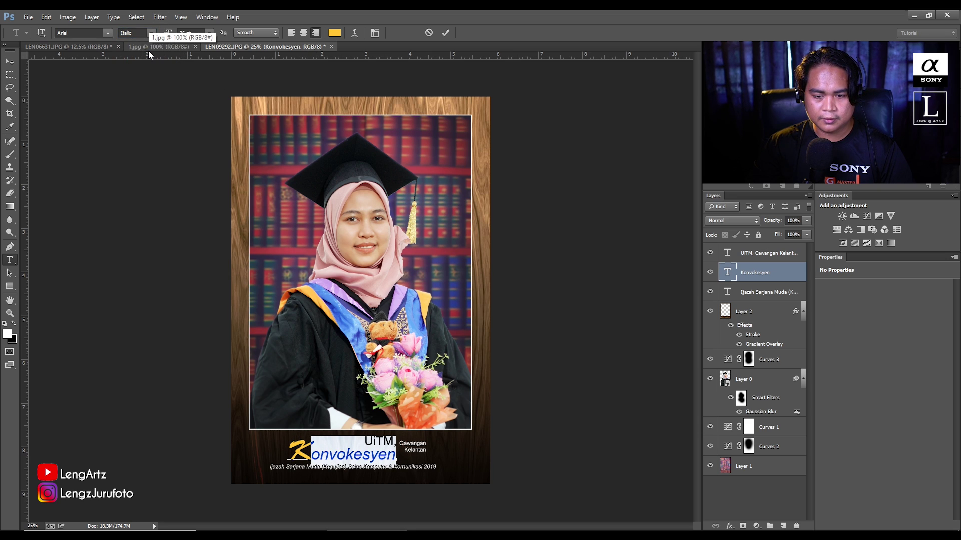
click(150, 33)
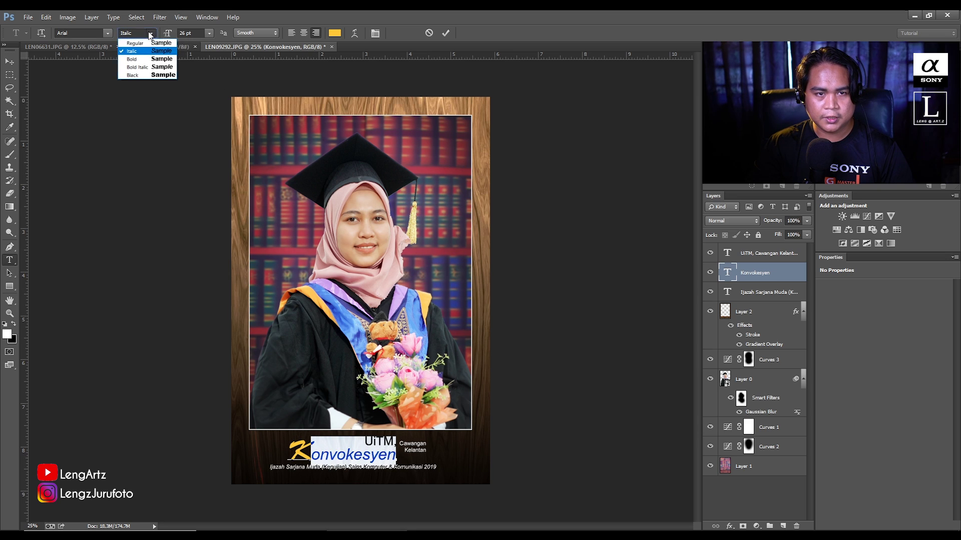
click(149, 67)
click(10, 75)
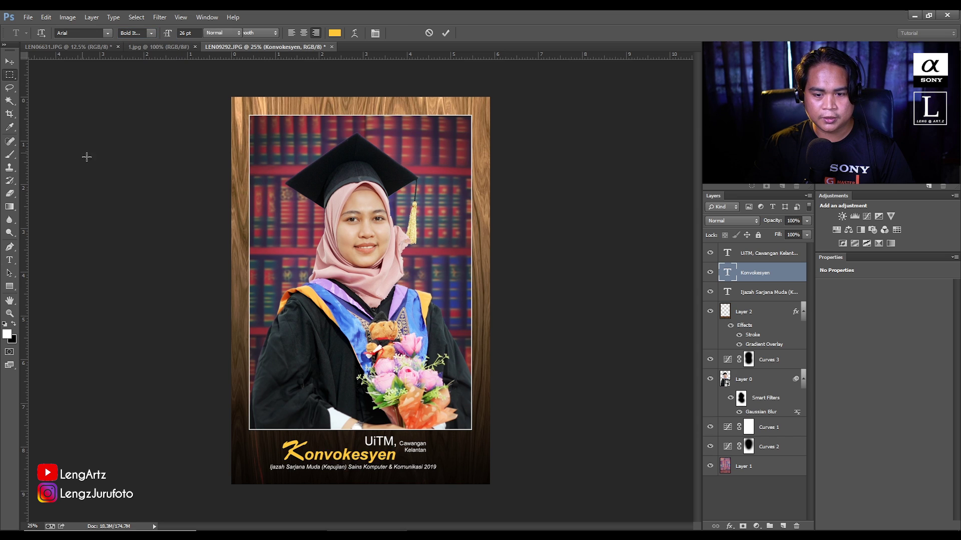
Step: Nudge all three caption layers together slightly right and down
click(749, 253)
shift+click(752, 290)
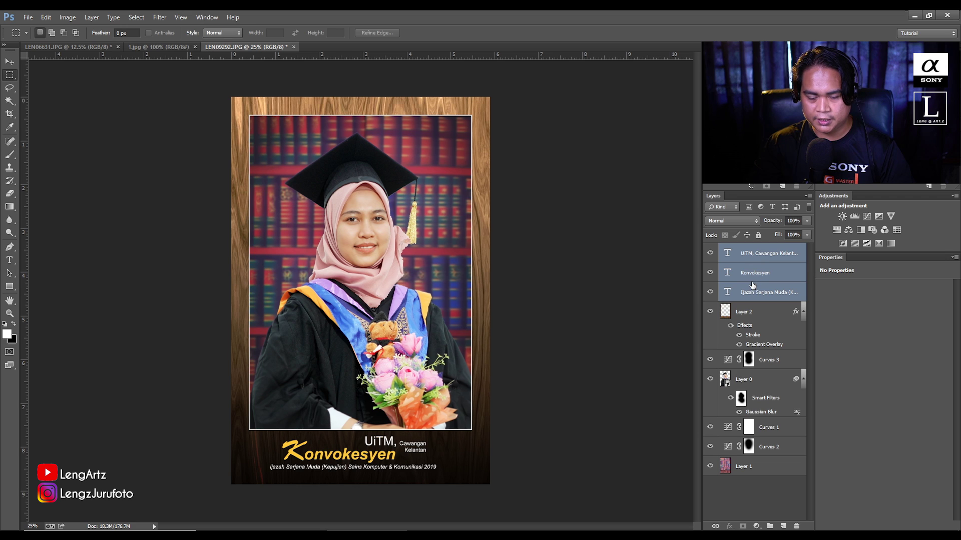
key(ctrl+t)
key(Right)
key(Right)
key(Right)
key(Right)
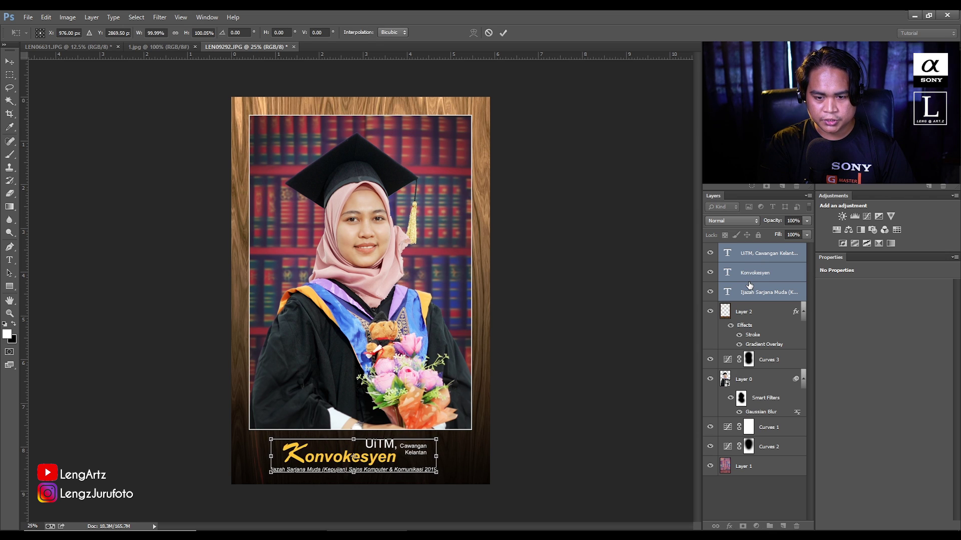
key(Down)
key(Down)
key(Down)
key(Return)
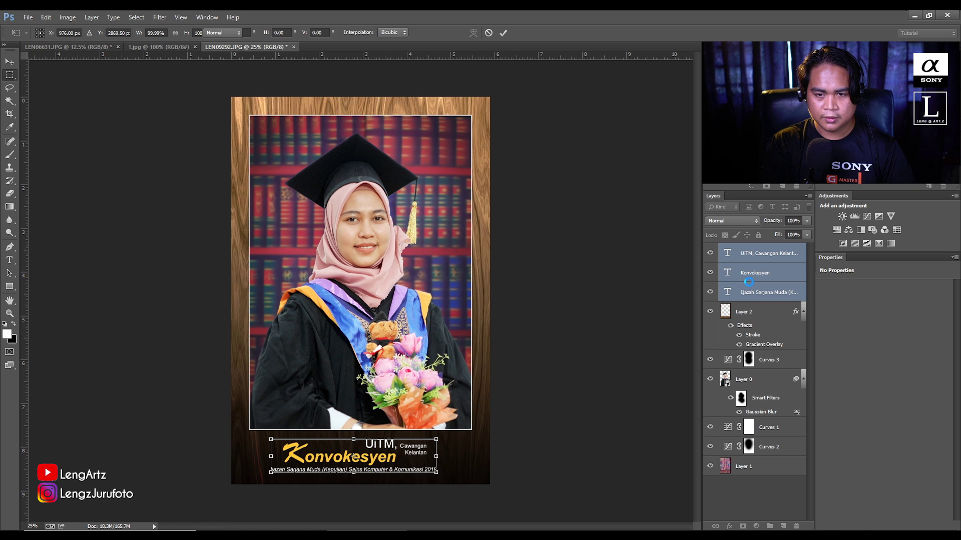
click(746, 496)
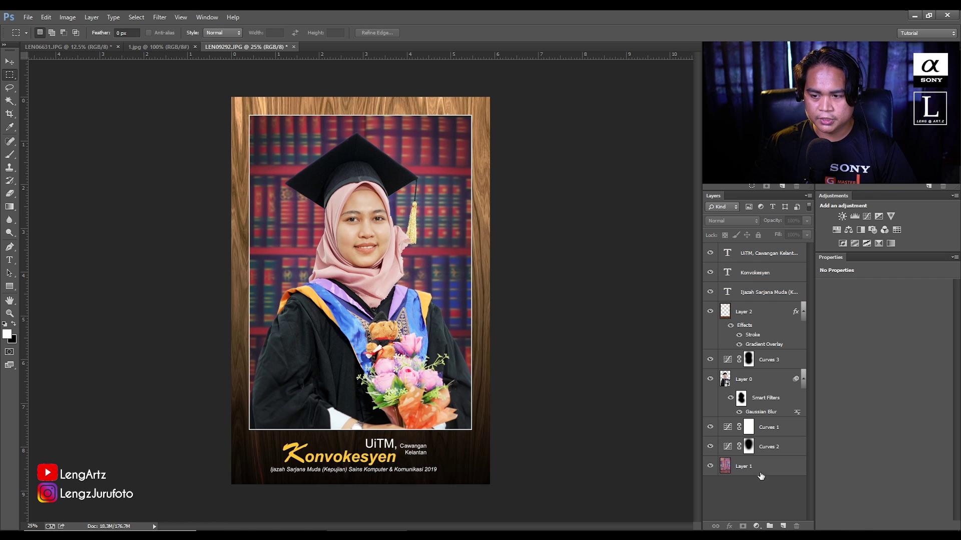
click(771, 380)
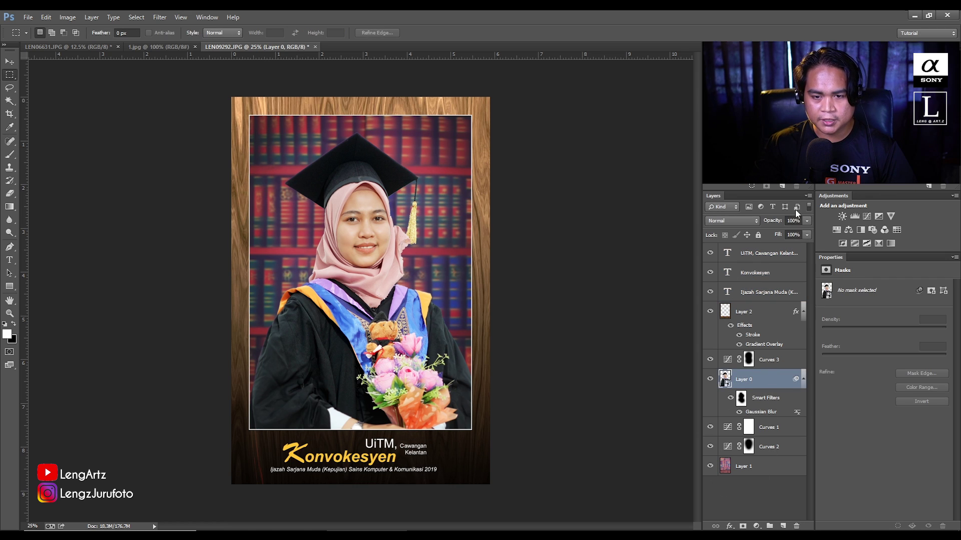
Step: Add a Brightness/Contrast layer clipped to Layer 0 with brightness 7 and contrast 44
click(842, 216)
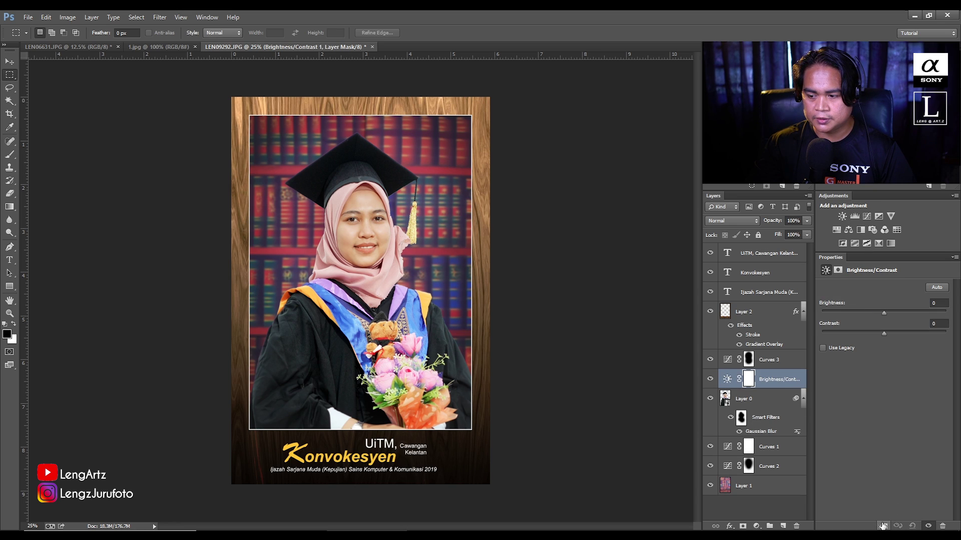
click(883, 526)
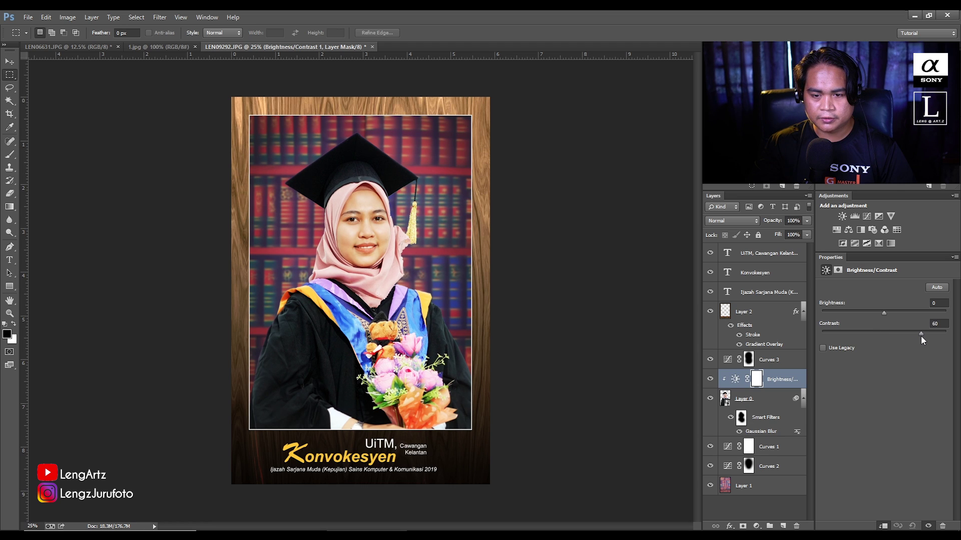
drag(913, 337, 890, 319)
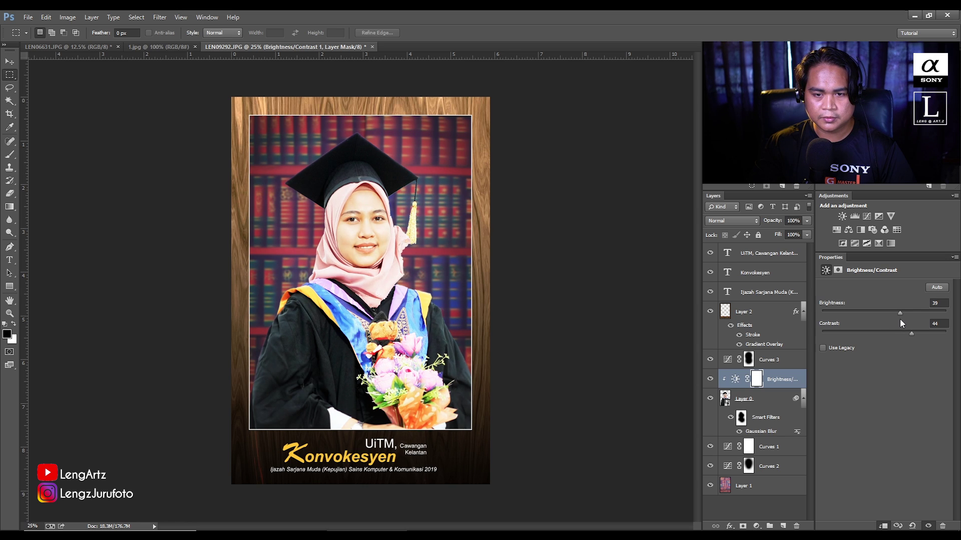
drag(888, 320, 887, 319)
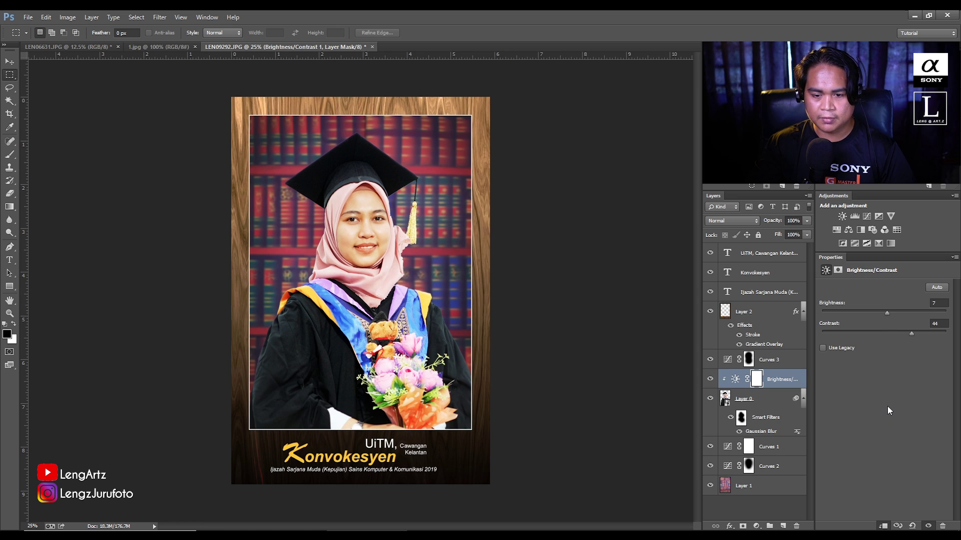
click(758, 255)
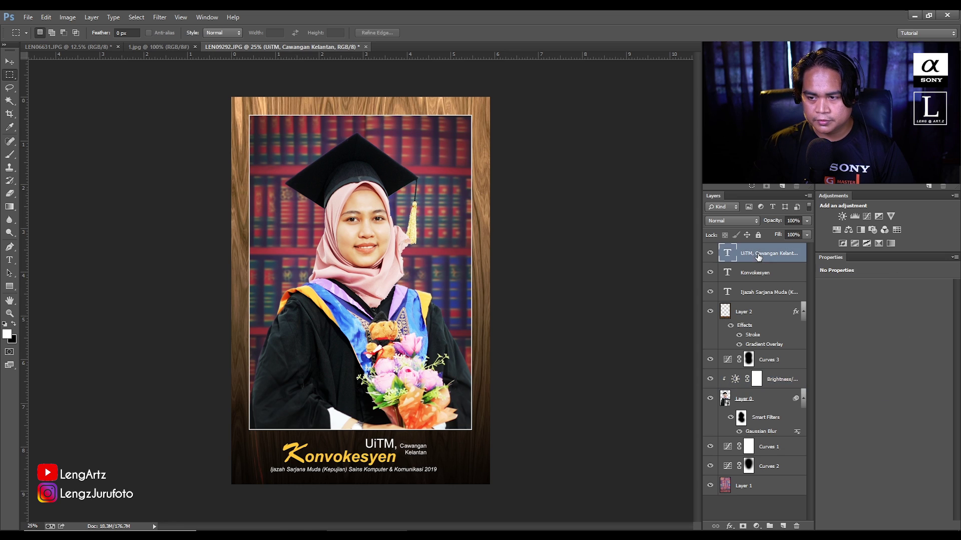
Step: Group the three caption text layers as Group 1 and add a Drop Shadow effect
shift+click(760, 295)
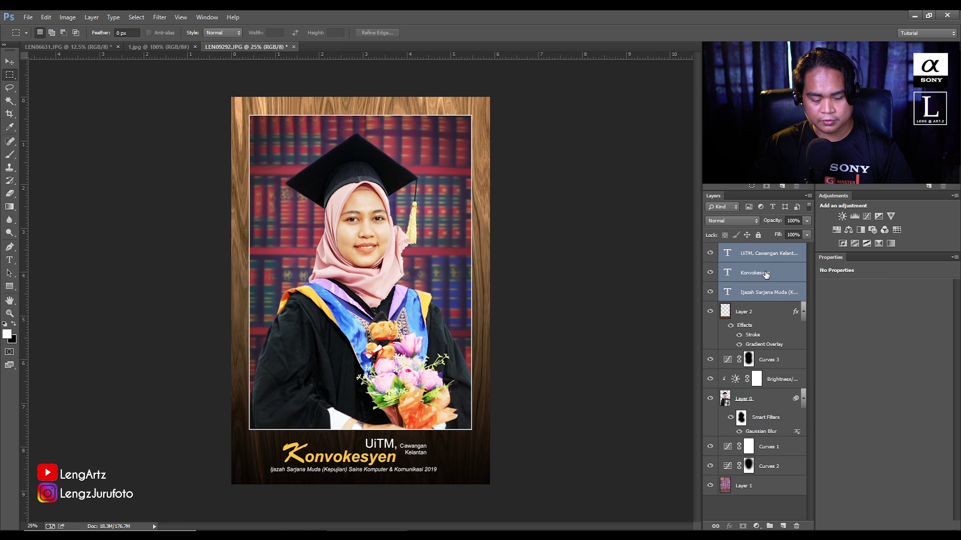
key(ctrl+g)
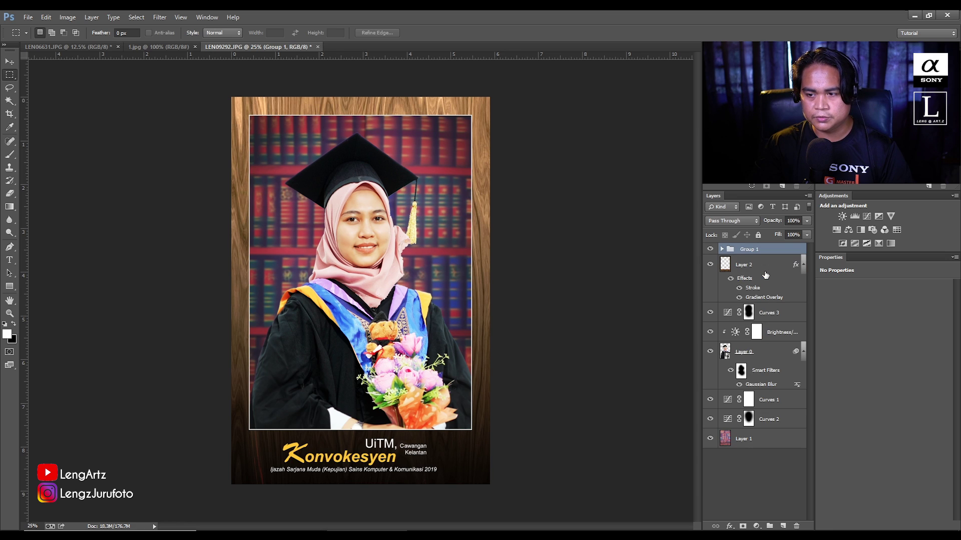
click(729, 526)
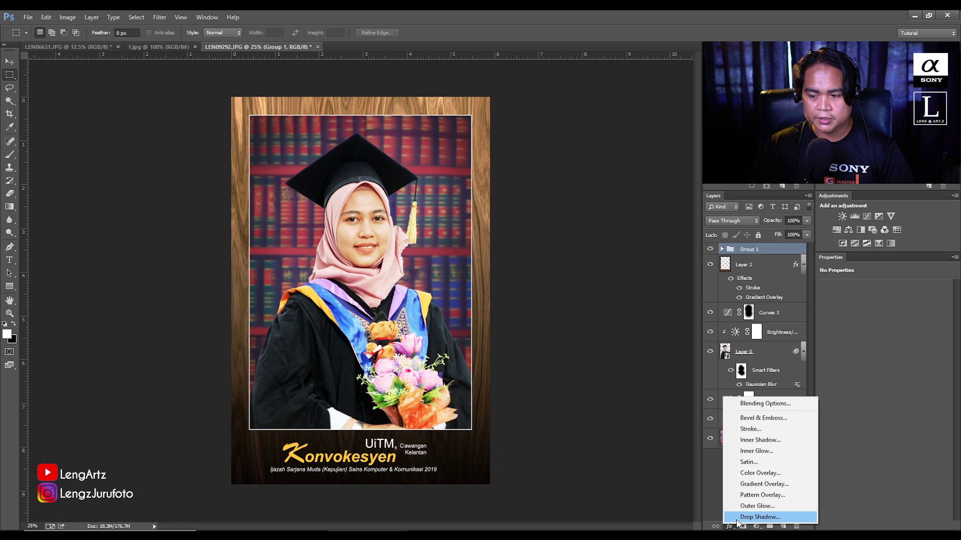
click(766, 519)
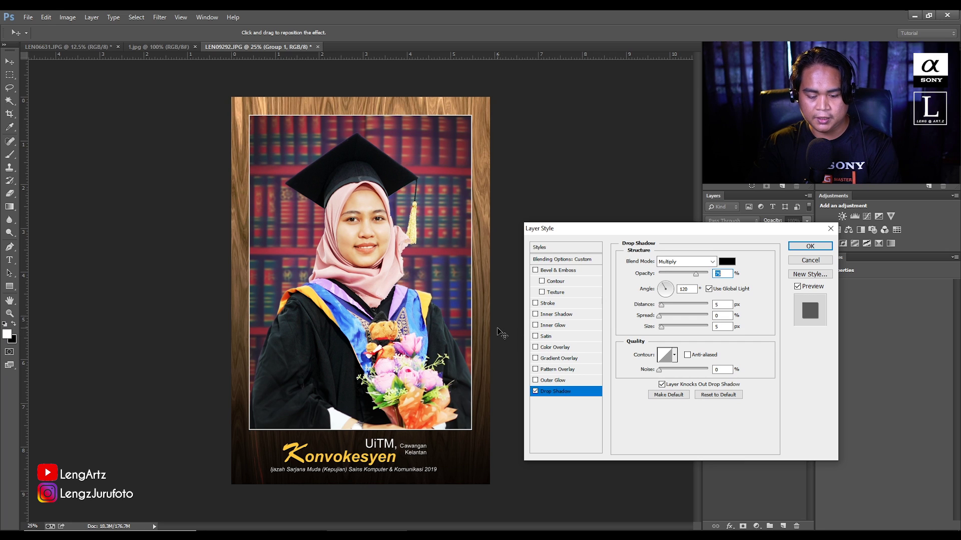
Step: Position the Multiply drop shadow behind the lettering at 16 px distance and apply it
scroll(426, 345, up, 2)
scroll(387, 254, down, 2)
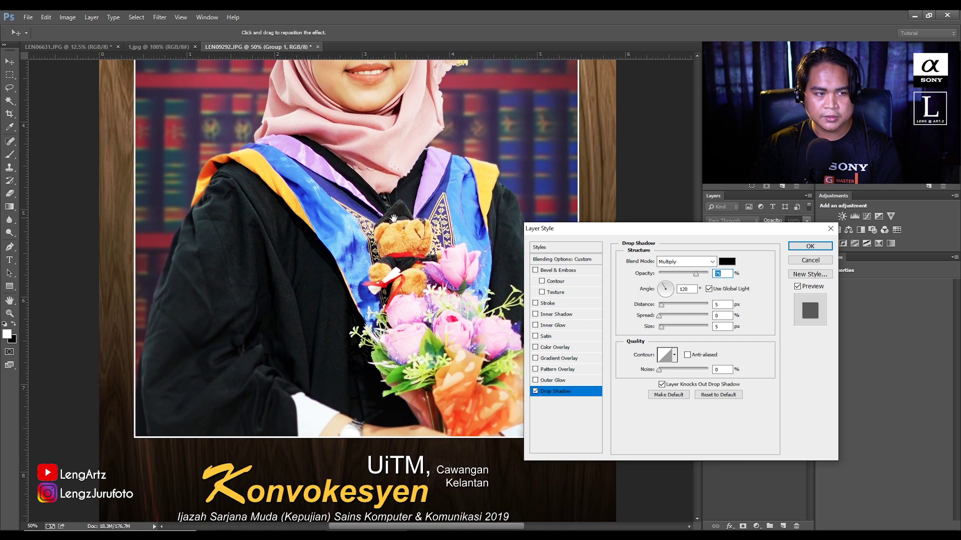
scroll(484, 136, up, 1)
scroll(485, 135, down, 2)
scroll(485, 136, down, 1)
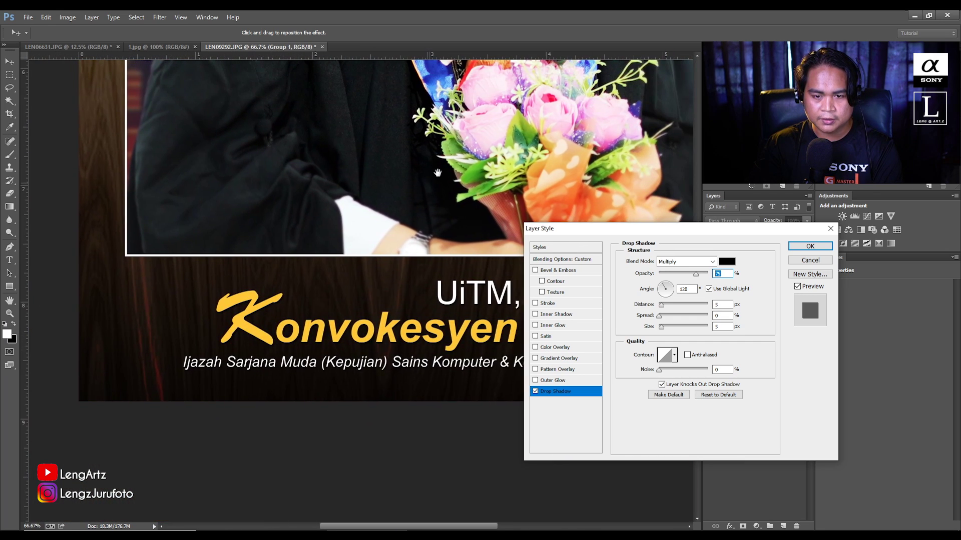
scroll(401, 268, up, 2)
scroll(401, 268, down, 1)
mouse_move(388, 308)
mouse_down()
mouse_move(364, 342)
mouse_move(373, 346)
mouse_up()
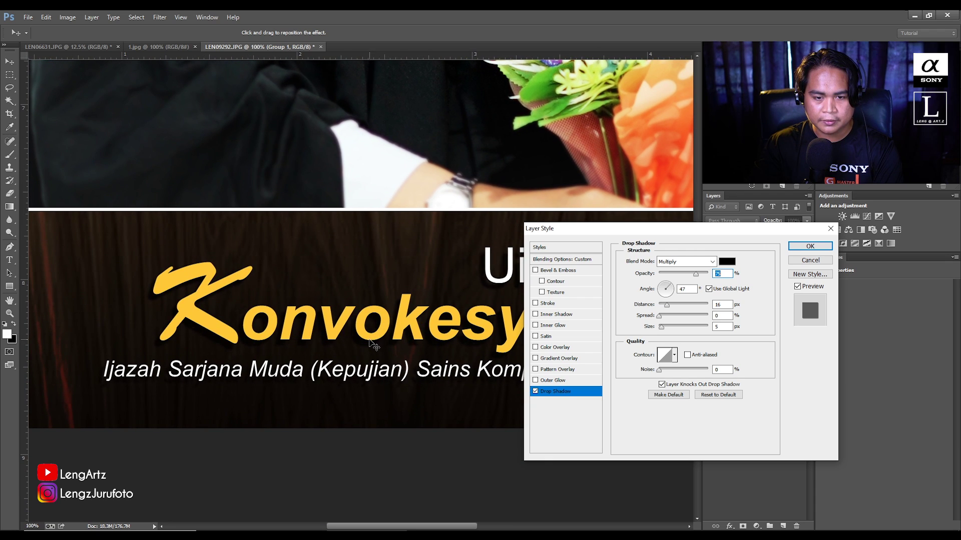
drag(369, 340, 368, 338)
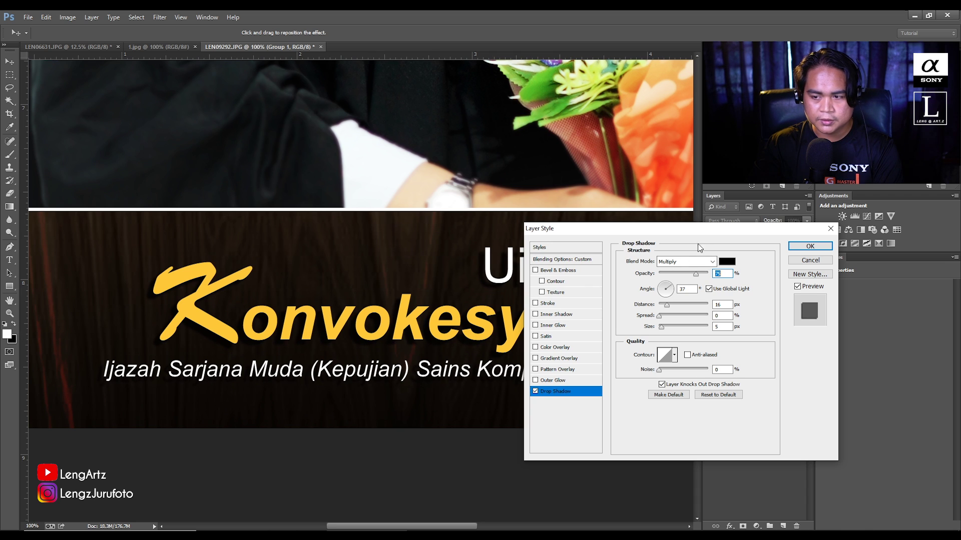
click(793, 246)
key(ctrl+minus)
key(ctrl+minus)
key(ctrl+minus)
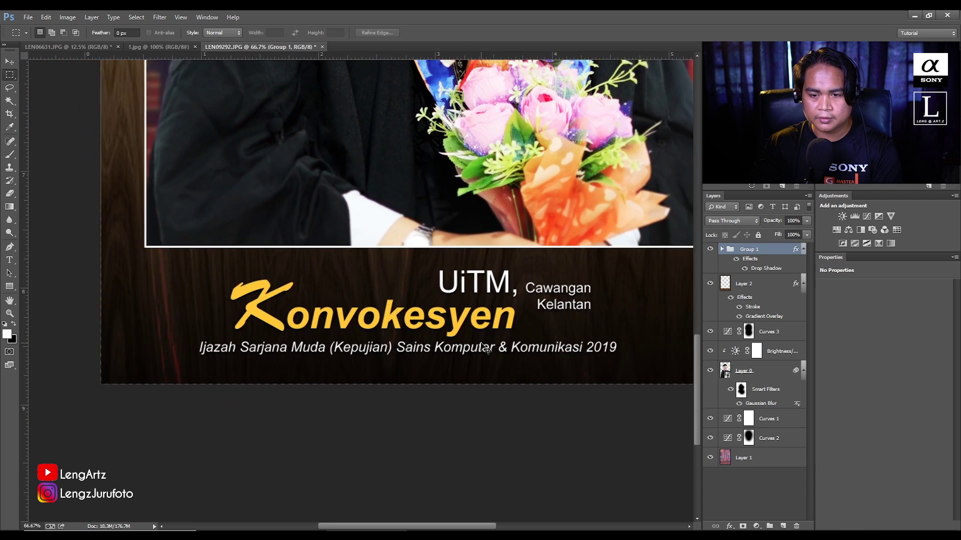